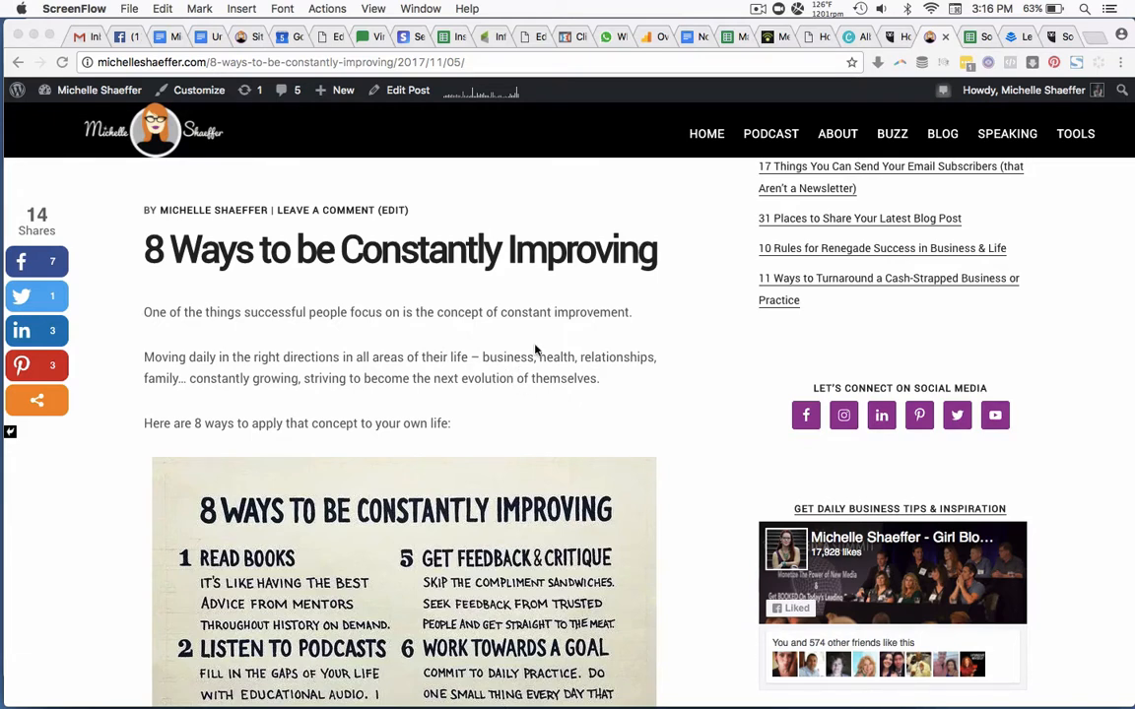
# Cut the post title and link out of the blog post's Twitter share text, leaving the tweet unsent.
pyautogui.click(971, 39)
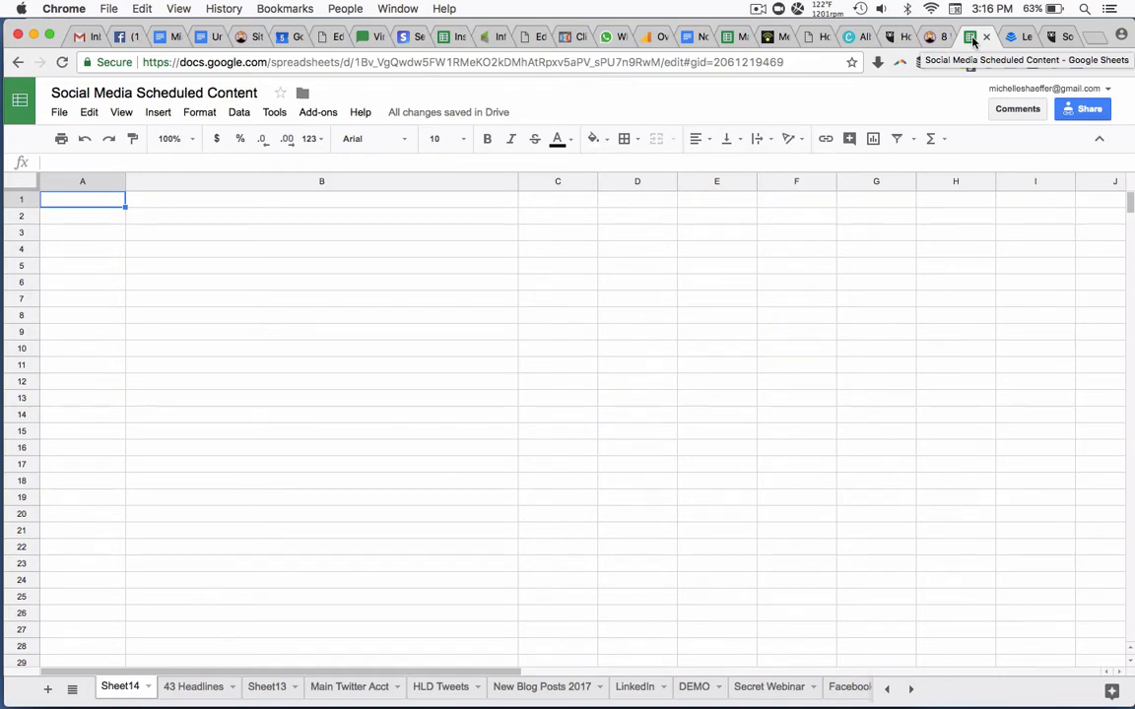
pyautogui.click(931, 36)
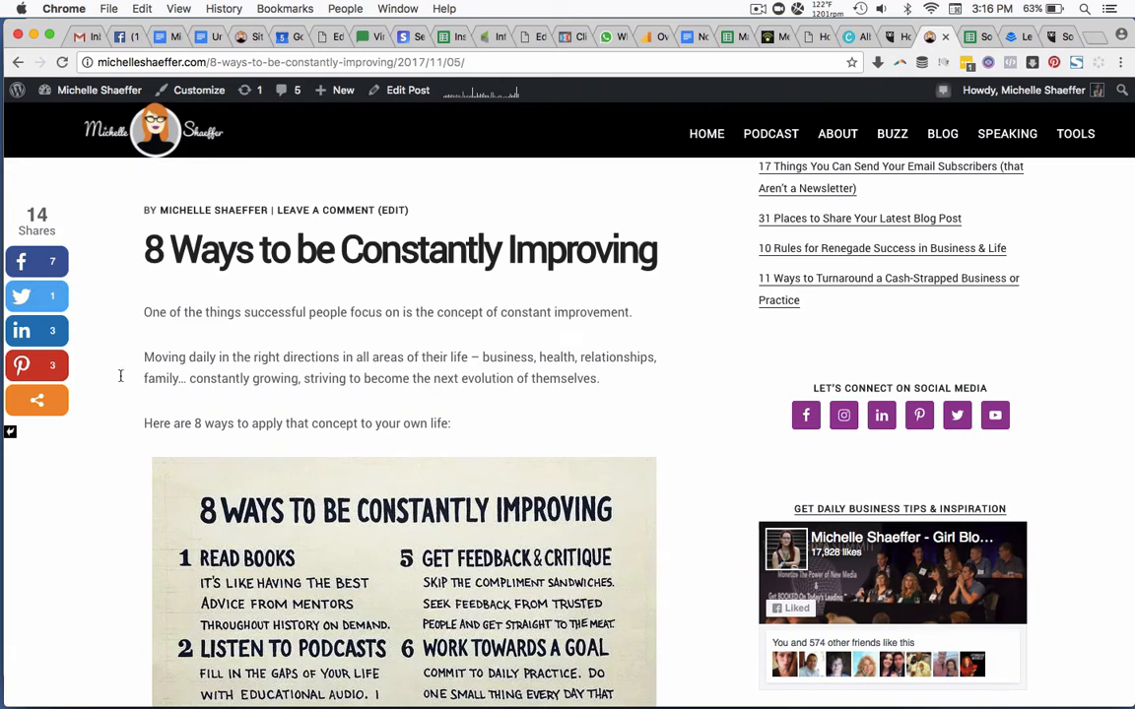
pyautogui.click(37, 296)
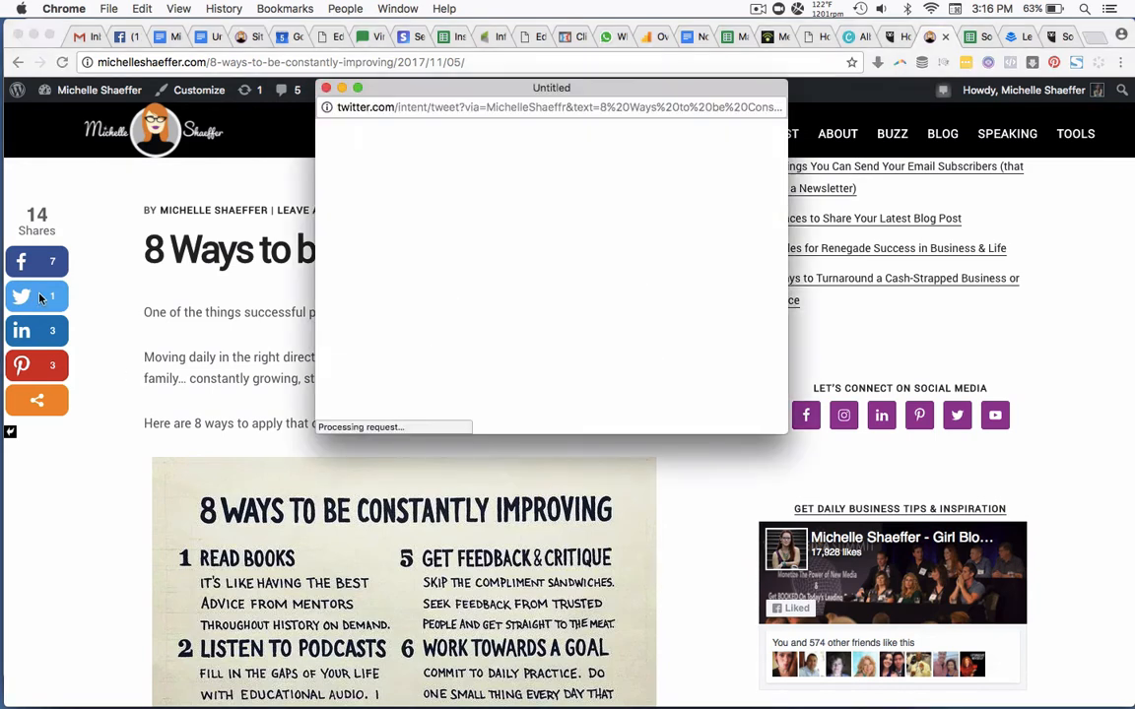
pyautogui.click(373, 214)
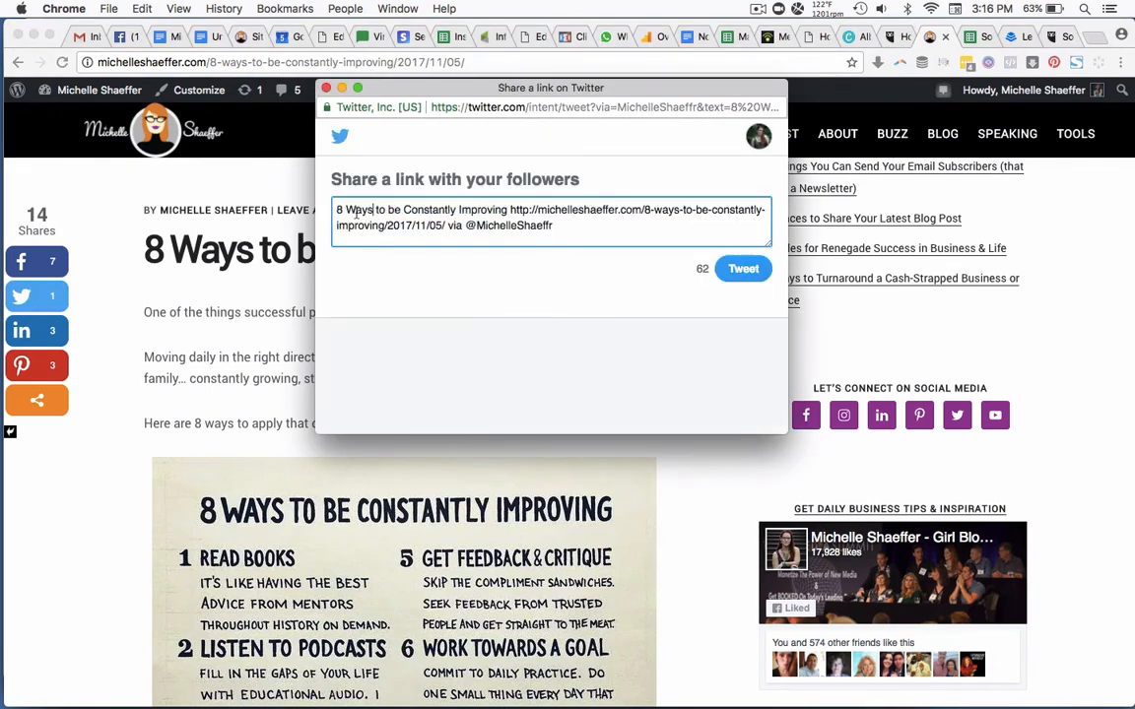
pyautogui.moveTo(335, 209); pyautogui.dragTo(445, 227)
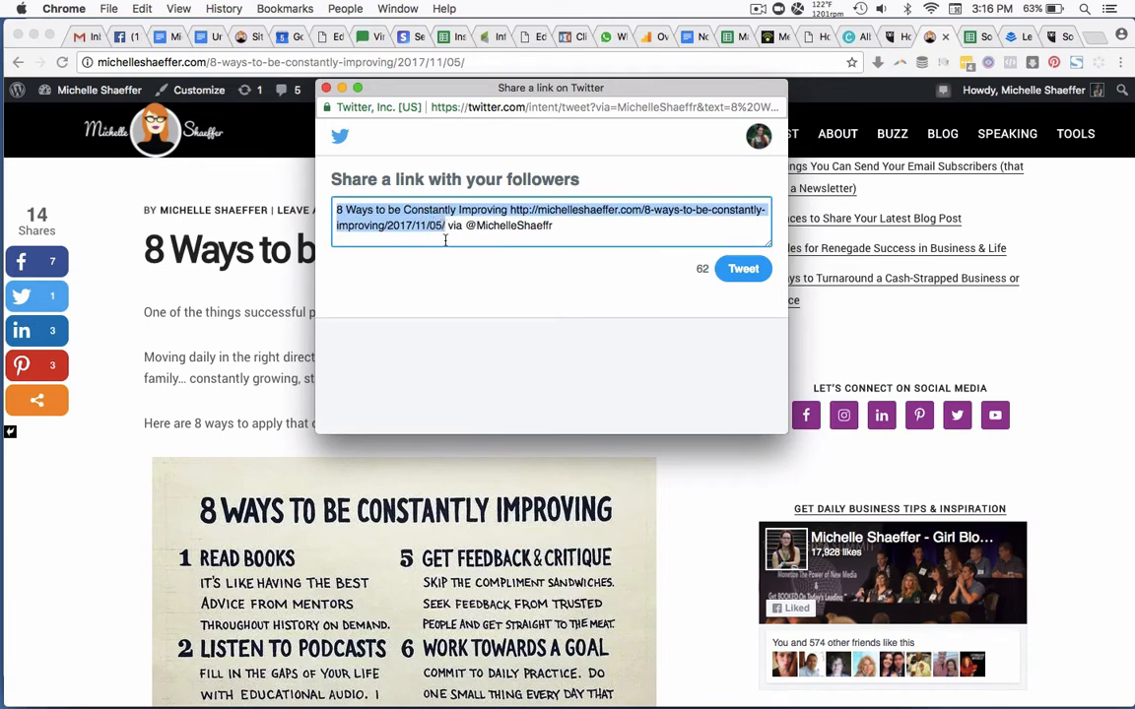
pyautogui.press('super+x')
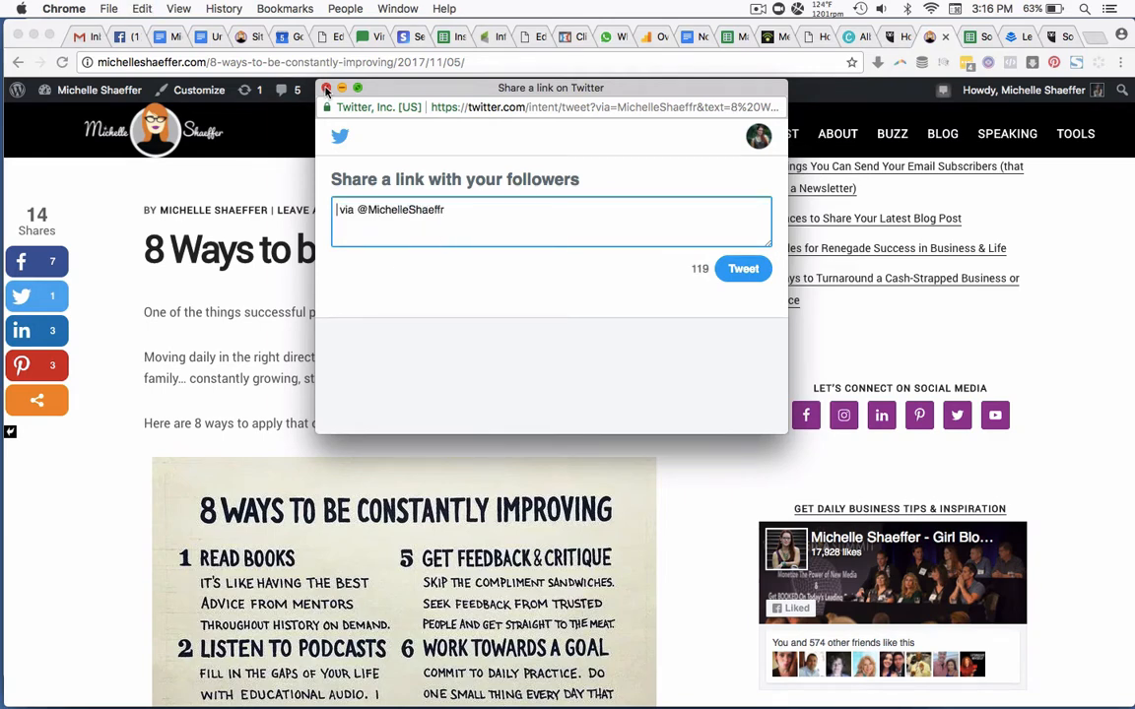
pyautogui.click(326, 87)
# Paste the title and link into cell B1 of Sheet14 in the Social Media Scheduled Content spreadsheet and widen column B to fit.
pyautogui.click(974, 37)
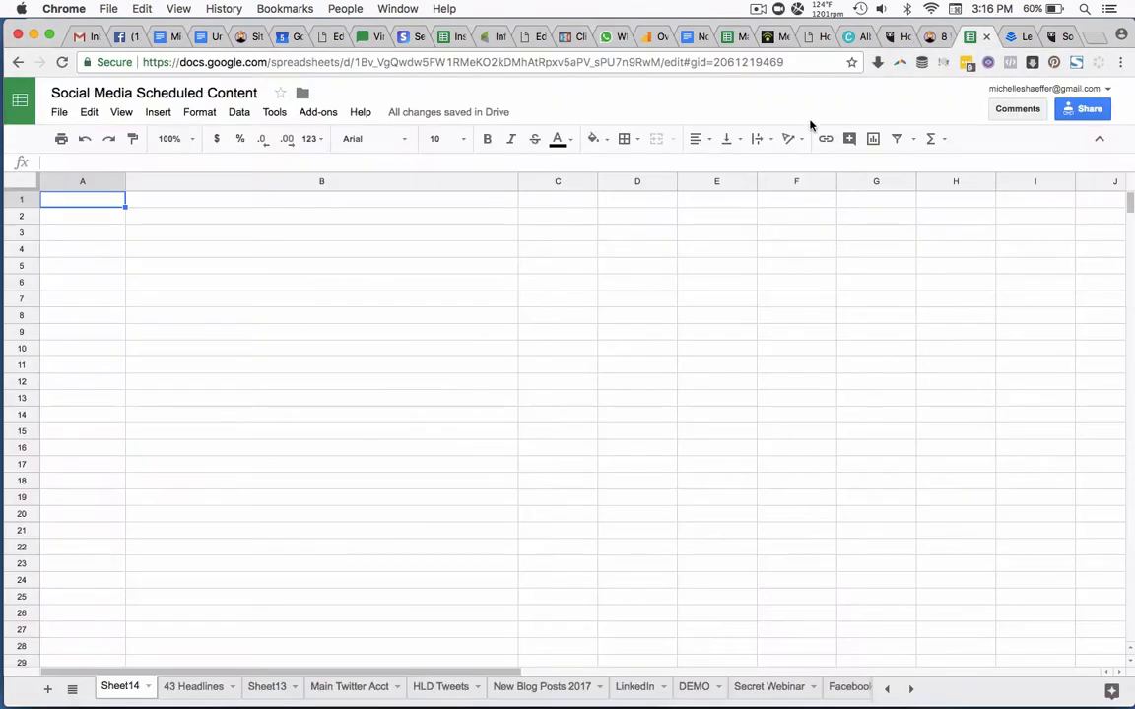
pyautogui.click(493, 199)
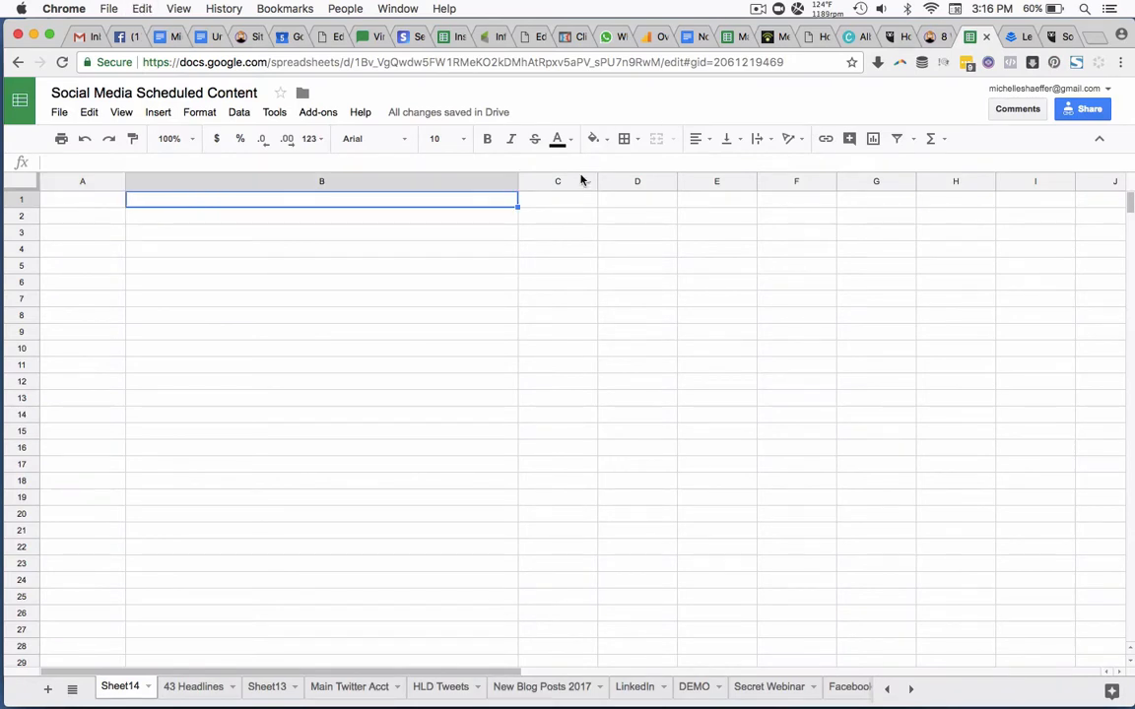
pyautogui.press('super+v')
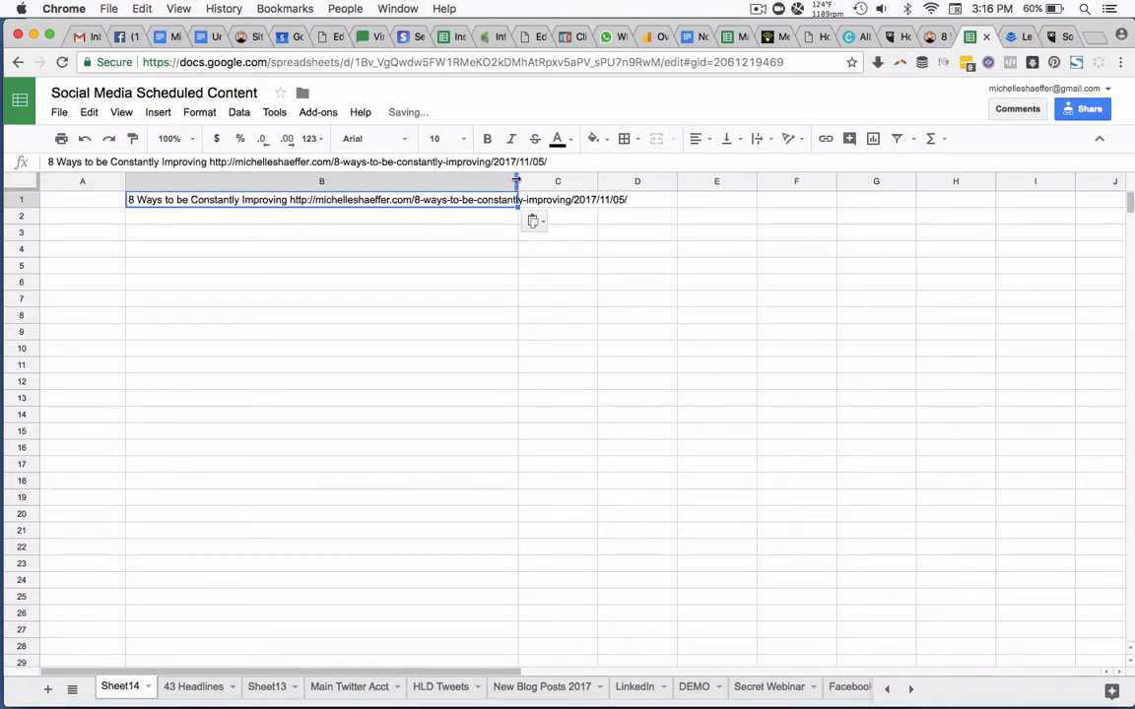
pyautogui.moveTo(519, 181); pyautogui.dragTo(651, 178)
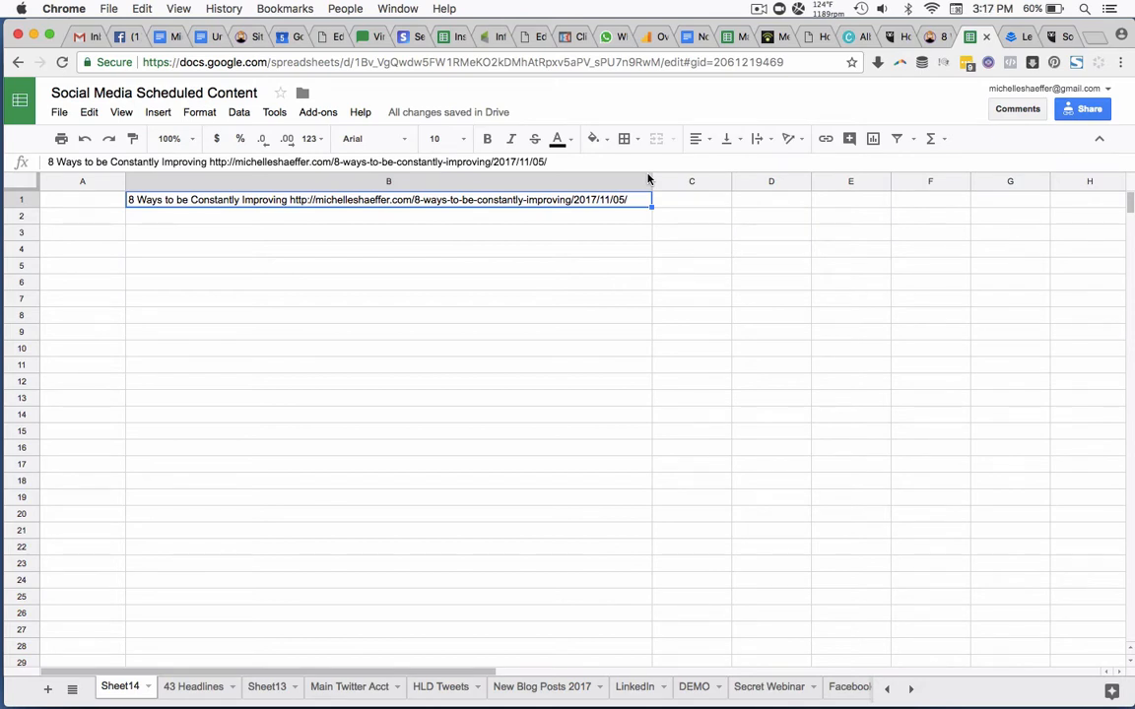
# Enter the labels Title, Quote, Question and Vision in cells A1 to A4.
pyautogui.click(83, 200)
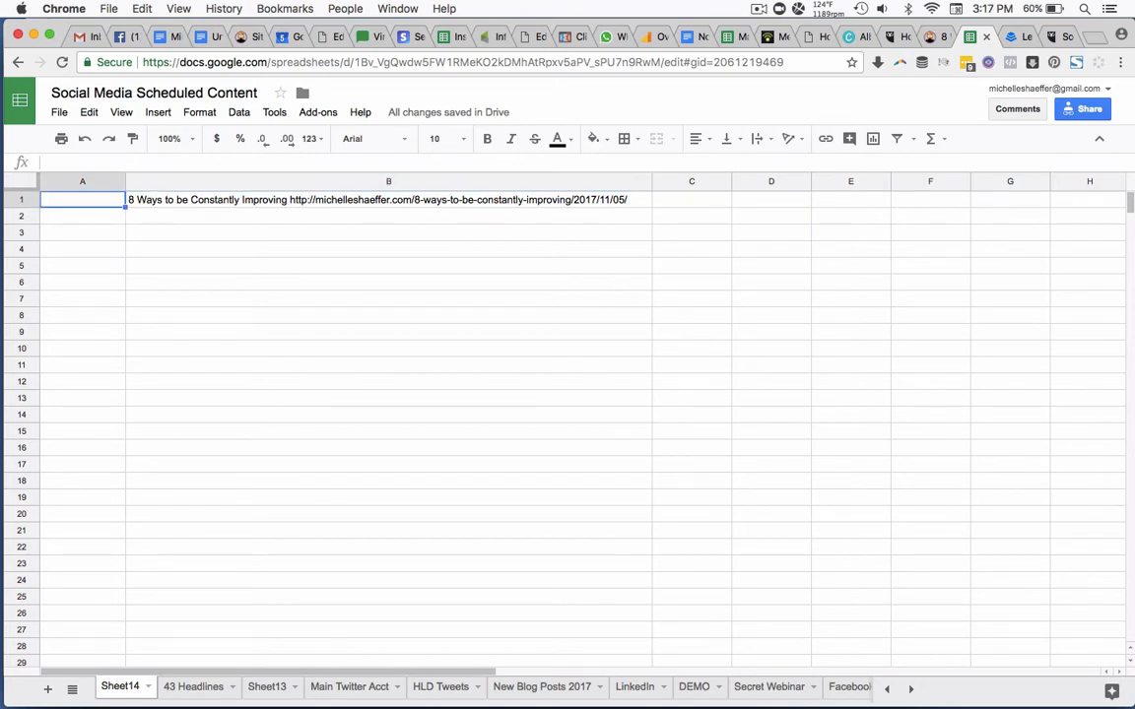
pyautogui.write('Title')
pyautogui.press('Return')
pyautogui.write('Quote')
pyautogui.press('Return')
pyautogui.write('Que')
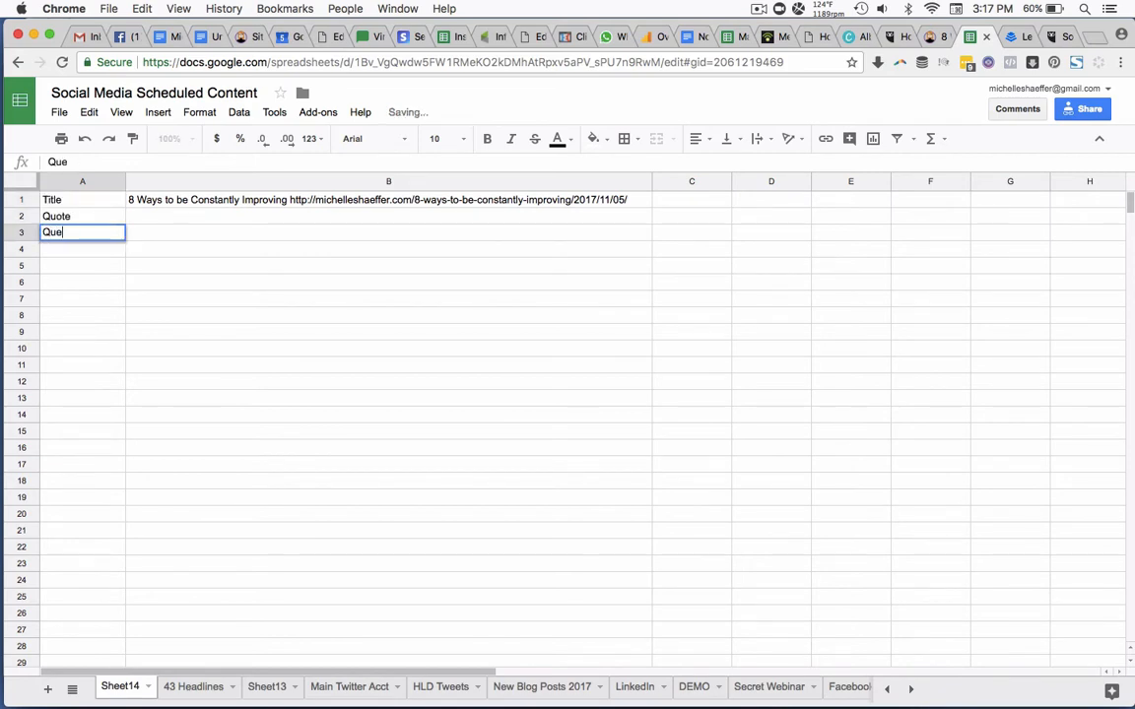
pyautogui.write('stion')
pyautogui.press('Return')
pyautogui.write('Vision')
pyautogui.press('Return')
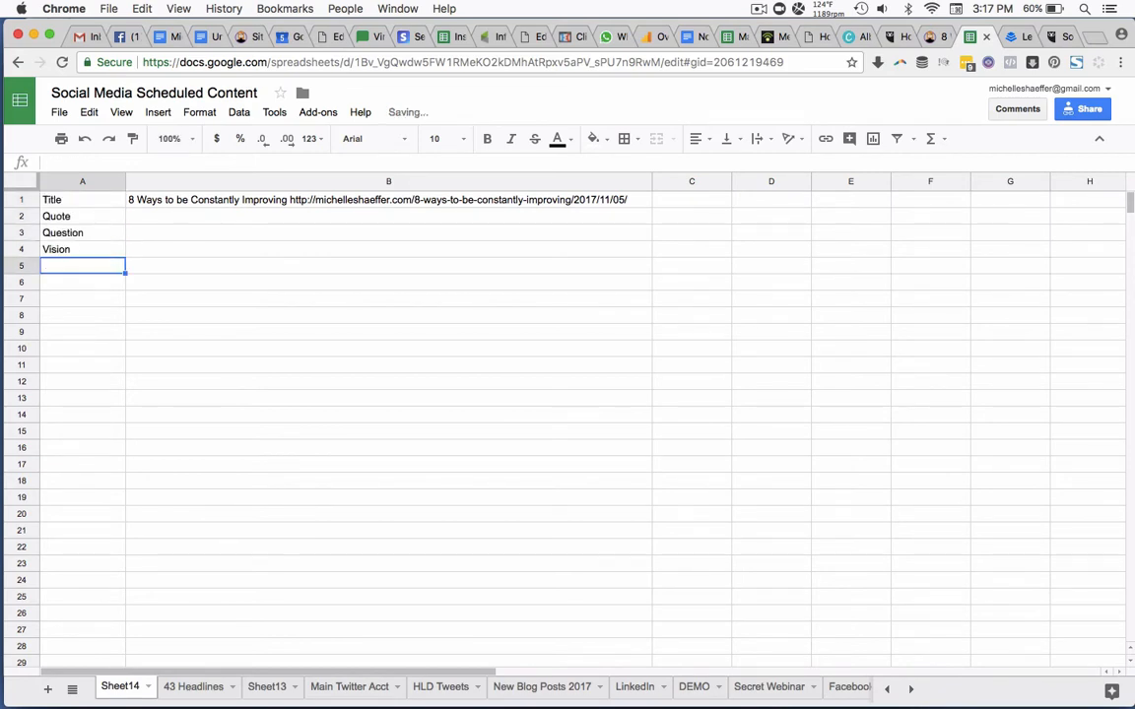
# Enter the labels Anxities, Blame, Reality, Opinions and Monsters in cells A5 to A9.
pyautogui.write('Anxieties')
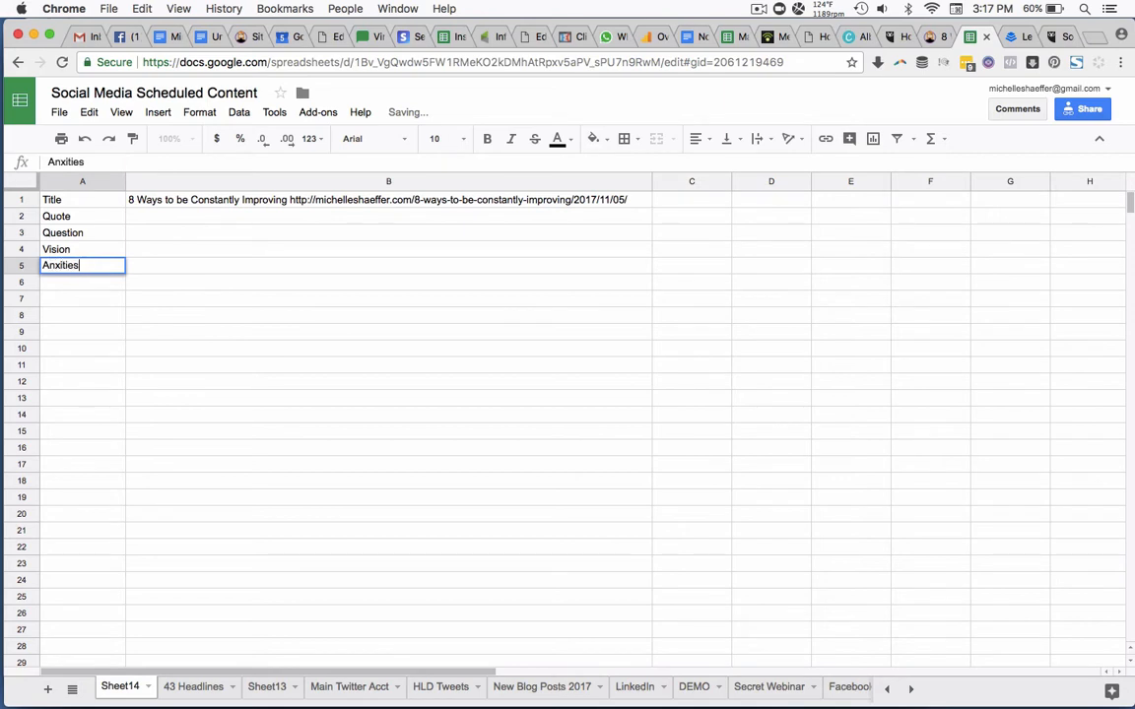
pyautogui.press('Return')
pyautogui.write('B')
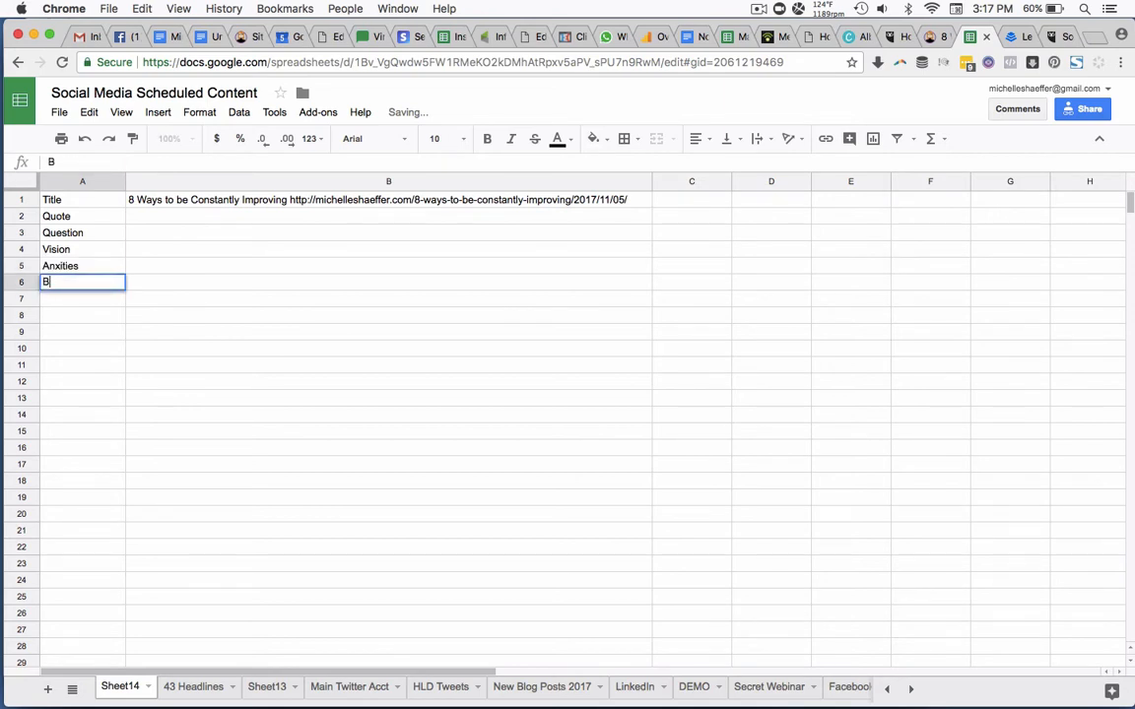
pyautogui.write('lame')
pyautogui.press('Return')
pyautogui.write('Reality')
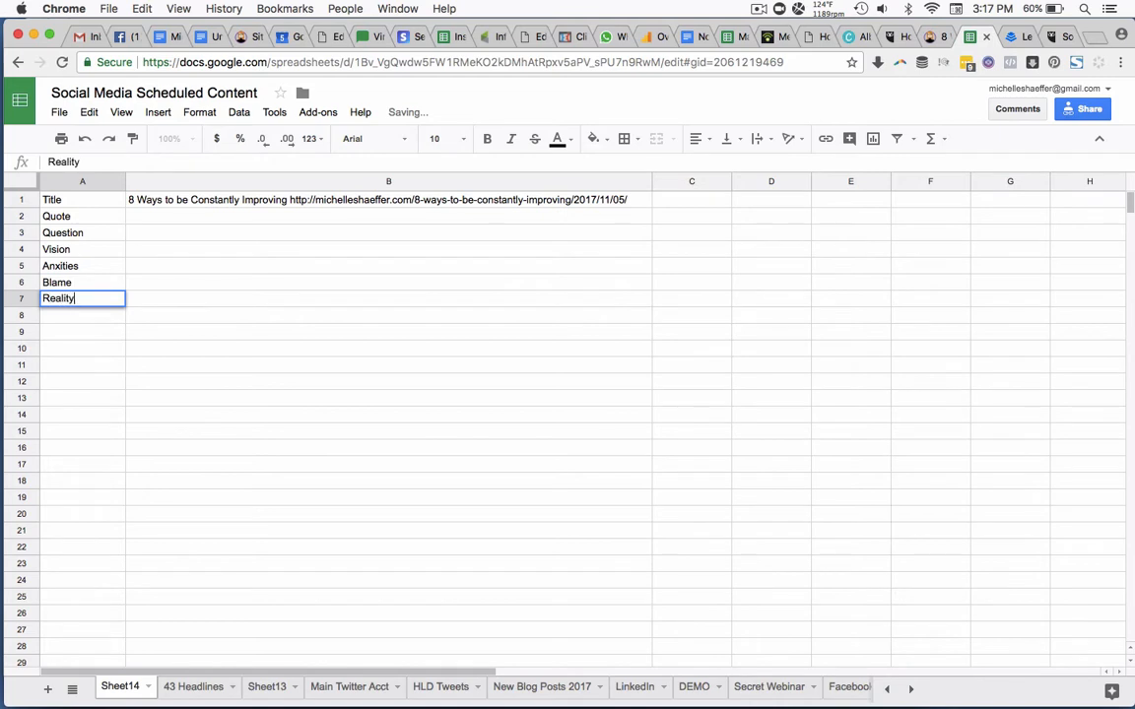
pyautogui.press('Return')
pyautogui.write('Opinions')
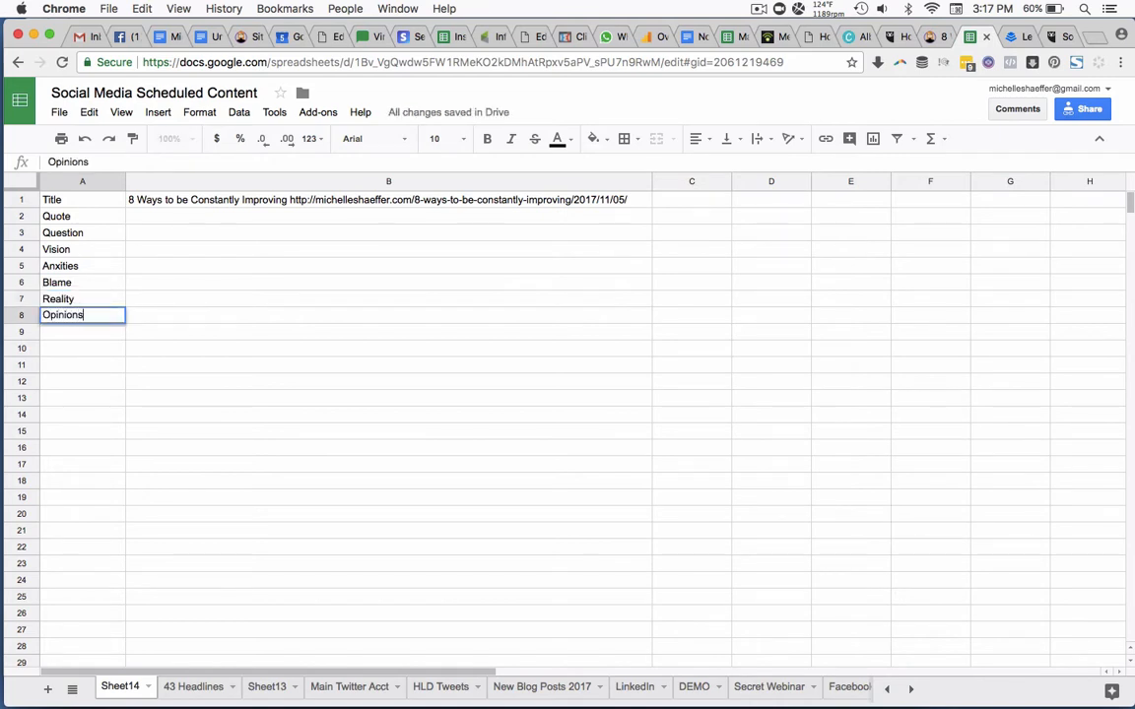
pyautogui.press('Return')
pyautogui.write('Monsters')
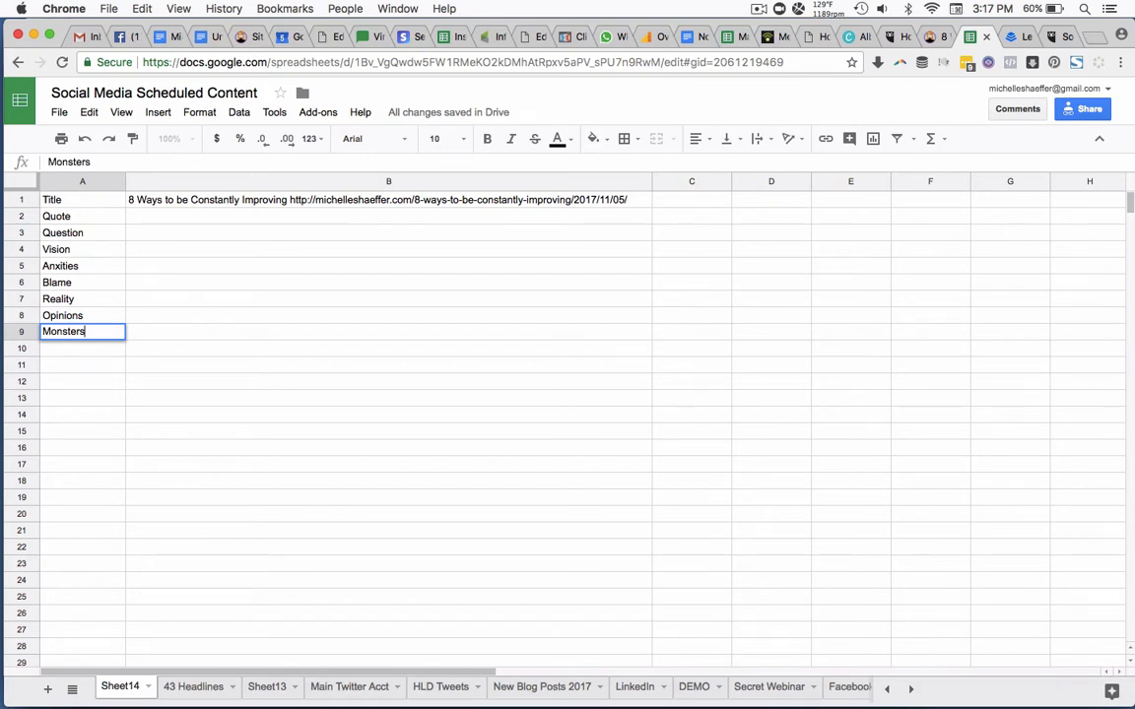
pyautogui.click(589, 202)
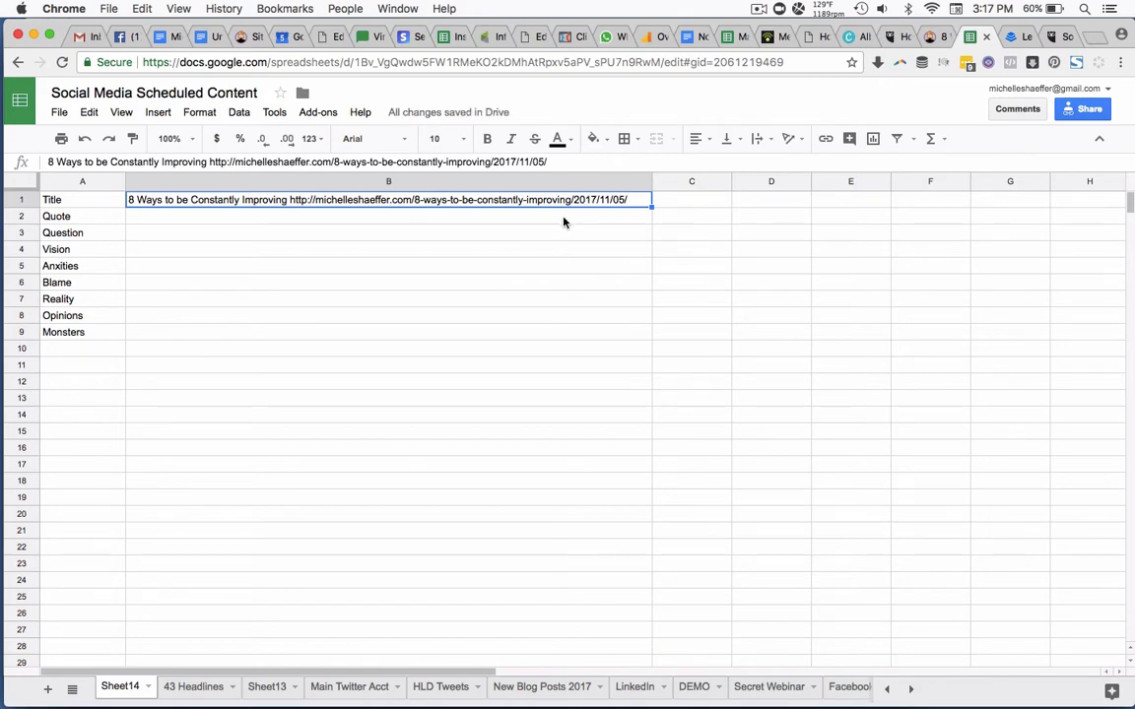
# Cut the "Small steps daily are how we build confidence for the big leaps." quote and short link from the blog post's click-to-tweet text.
pyautogui.click(563, 221)
pyautogui.click(933, 38)
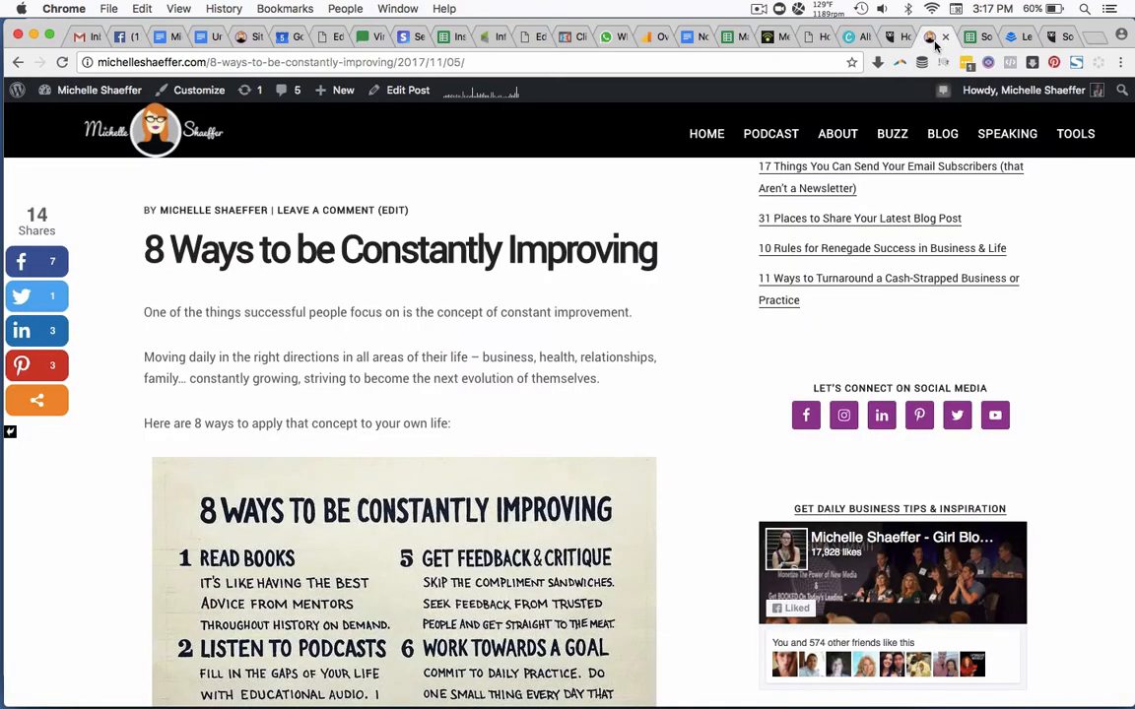
pyautogui.scroll(-4, 580, 364)
pyautogui.scroll(-12, 581, 366)
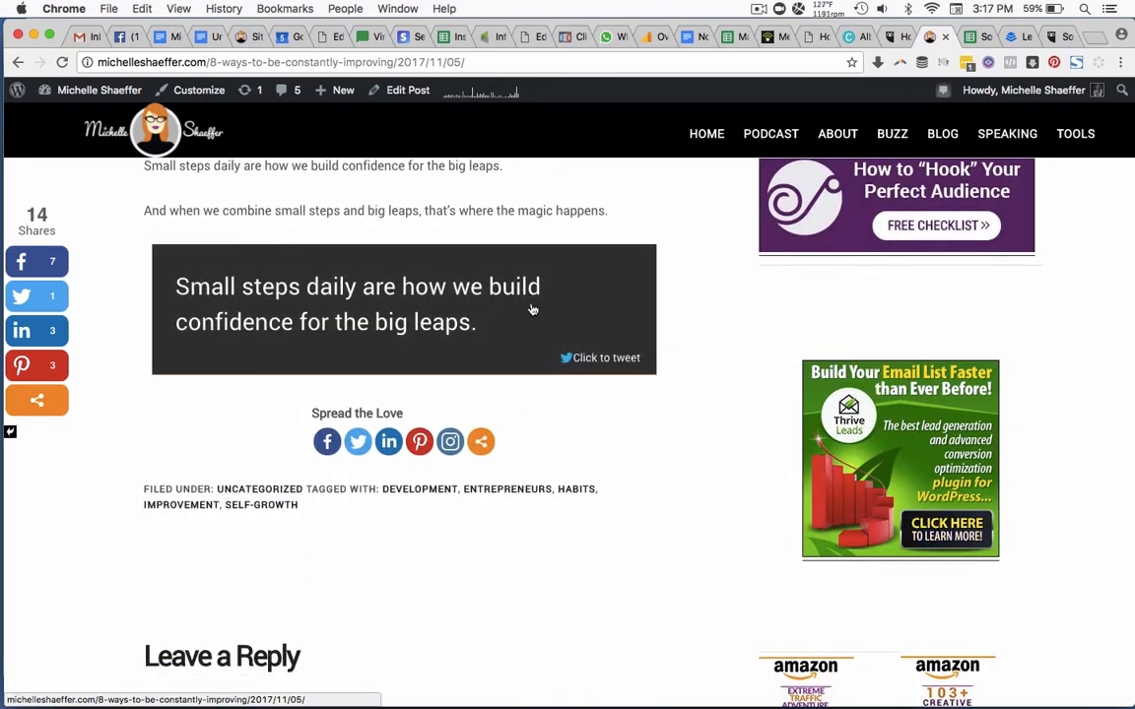
pyautogui.click(522, 307)
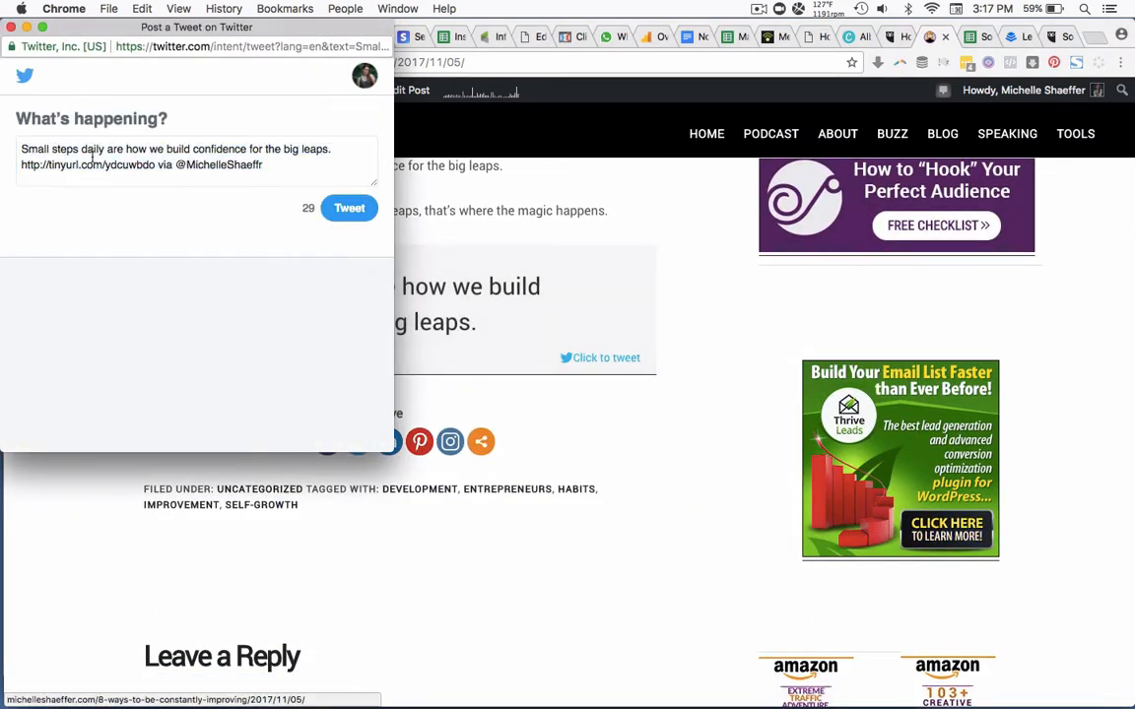
pyautogui.moveTo(154, 166); pyautogui.dragTo(83, 132)
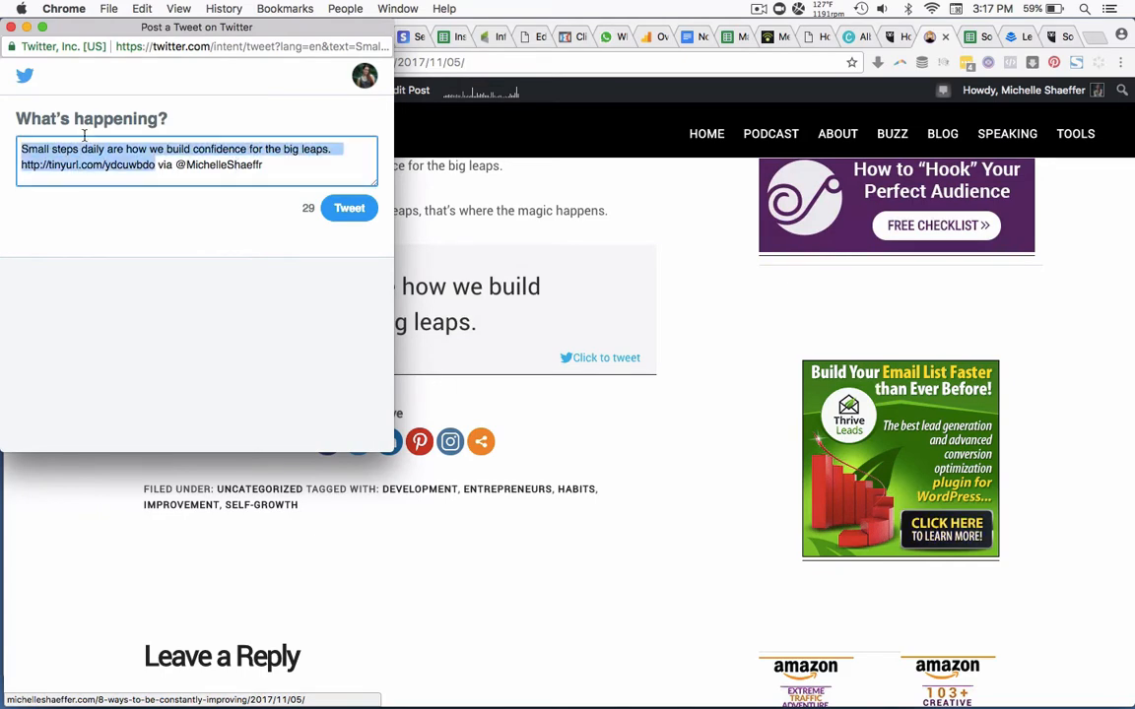
pyautogui.press('BackSpace')
pyautogui.click(11, 28)
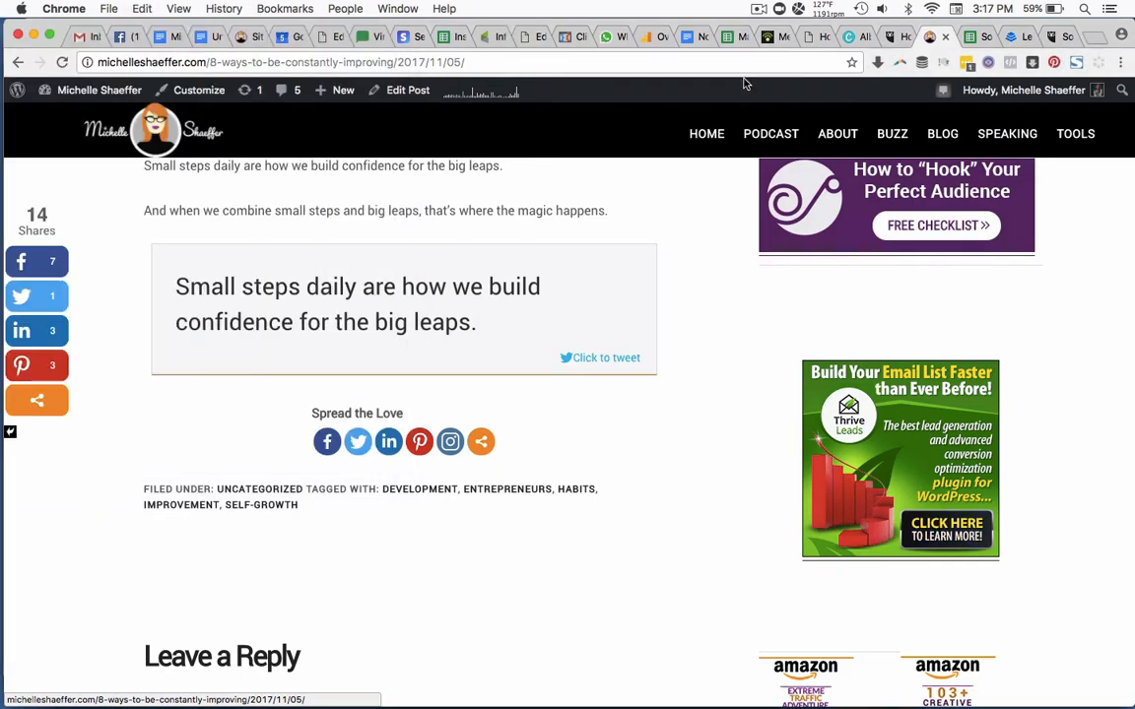
# Paste the quote and its short link into cell B2 of the scheduled content sheet.
pyautogui.click(975, 37)
pyautogui.write('Small steps daily are how we build confidence for the big leaps.   http://tinyurl.com/ydcuwbdo')
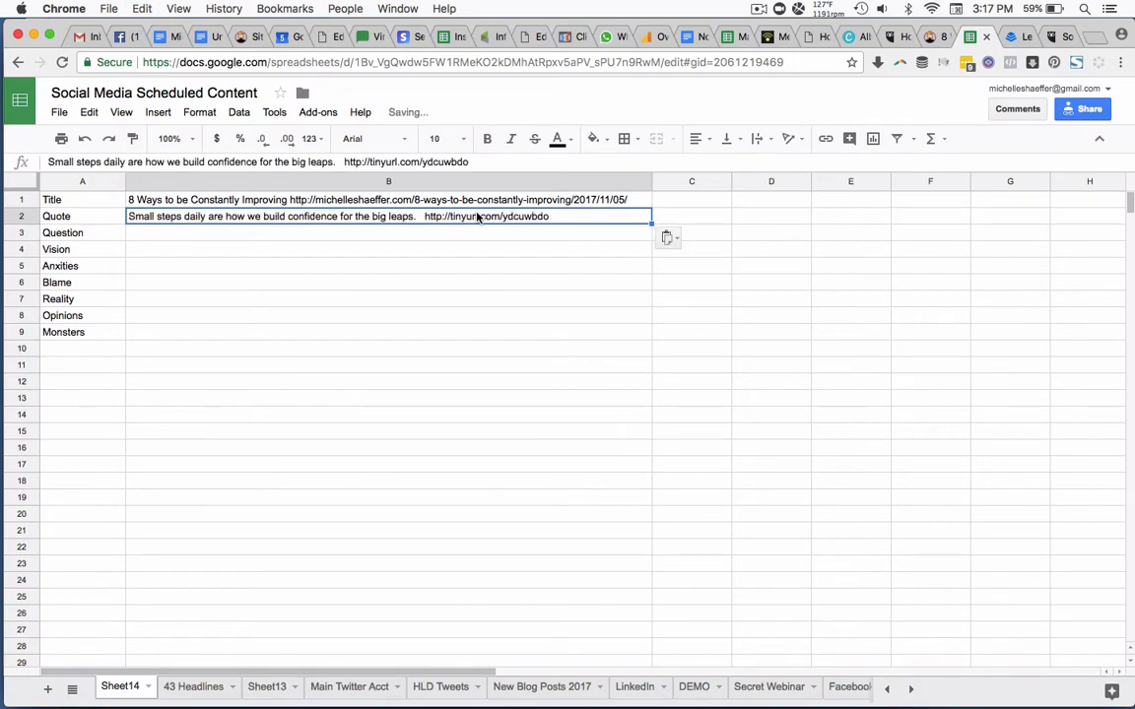
pyautogui.press('Return')
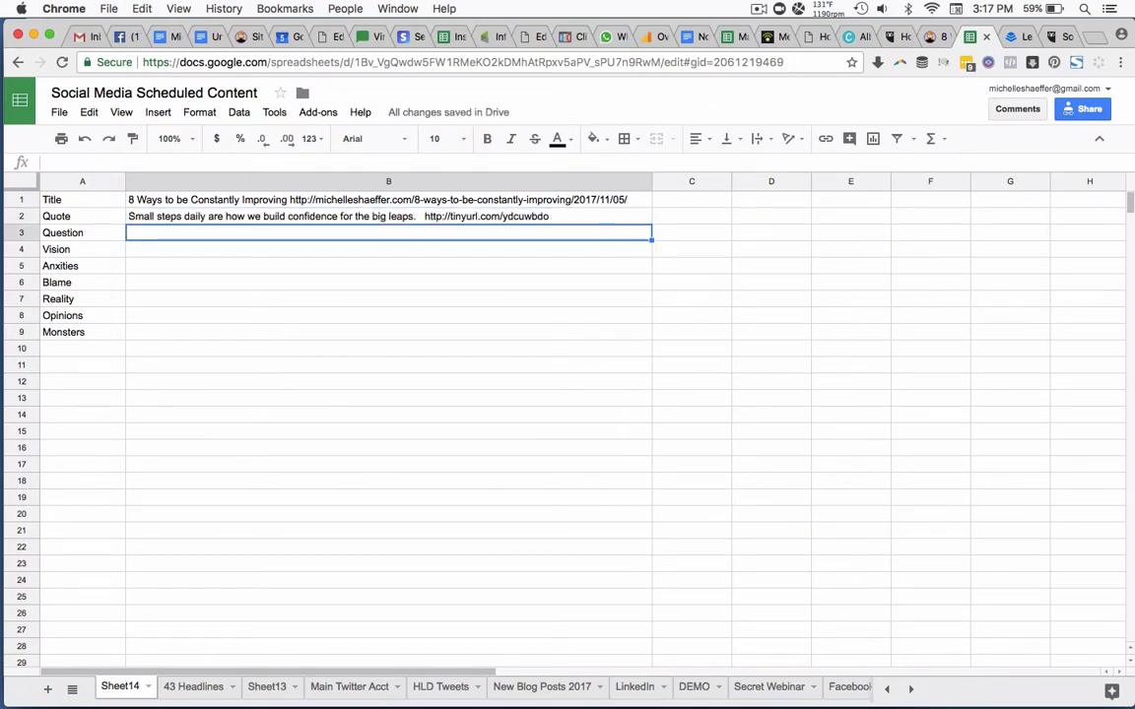
# Cut the short link from the quote in B2 and paste it back after a single space.
pyautogui.click(567, 218)
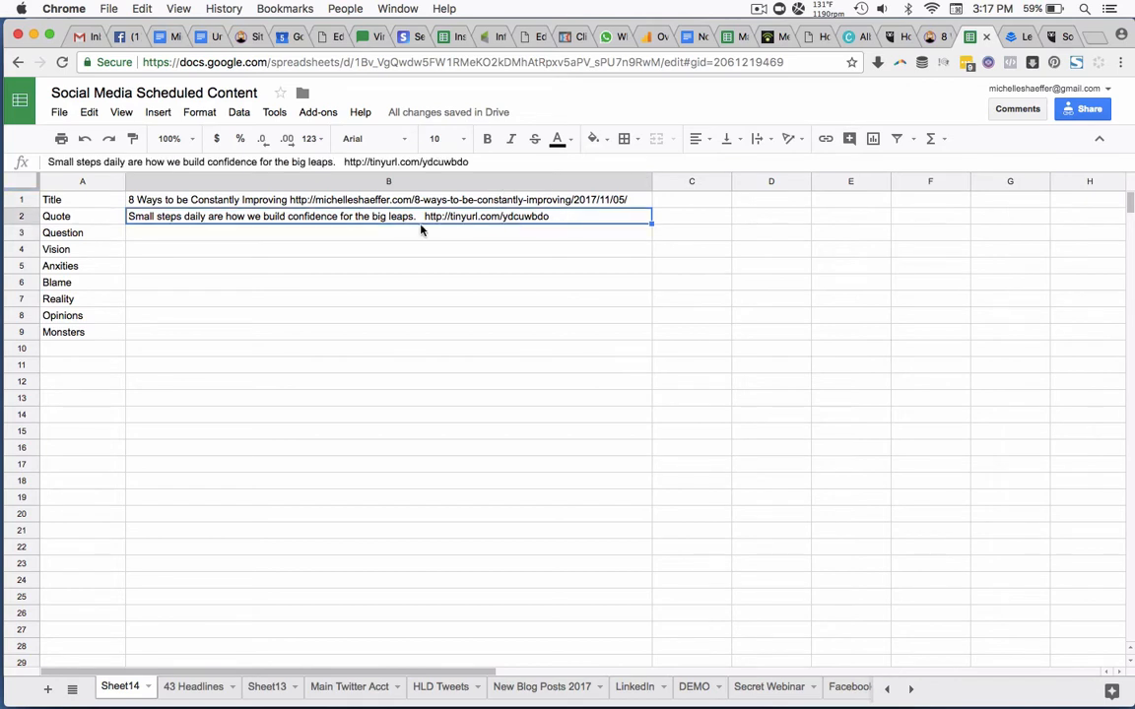
pyautogui.click(345, 161)
pyautogui.hotkey('shift', 'End')
pyautogui.hotkey('ctrl', 'c')
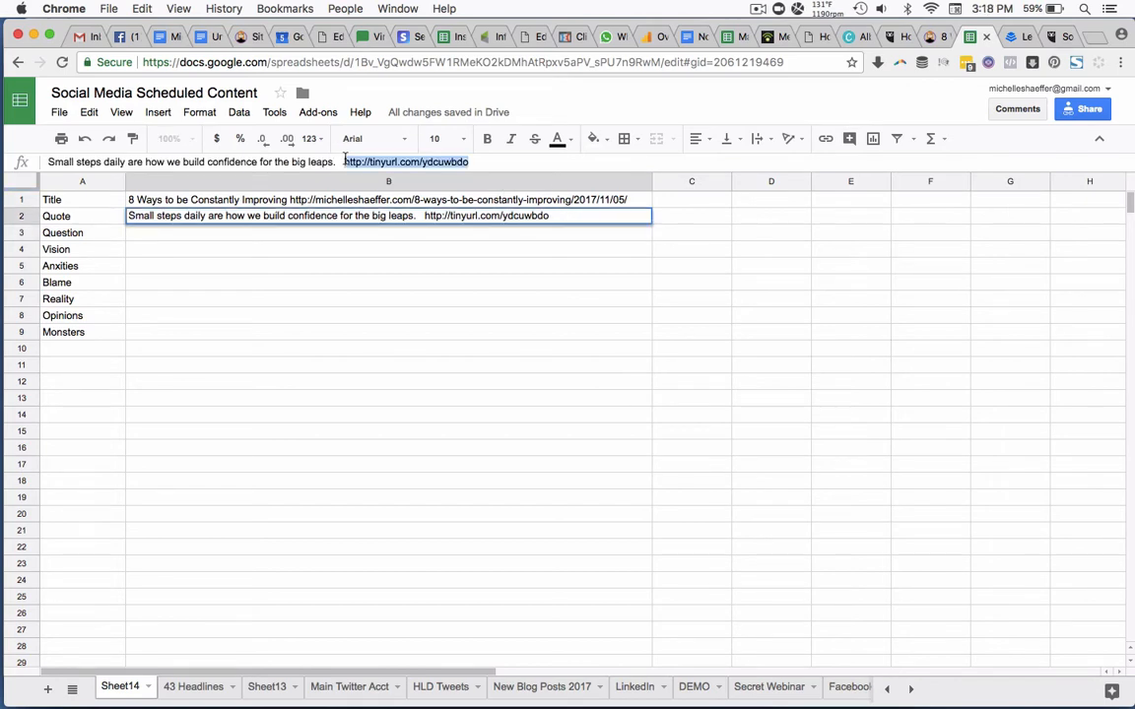
pyautogui.press('BackSpace')
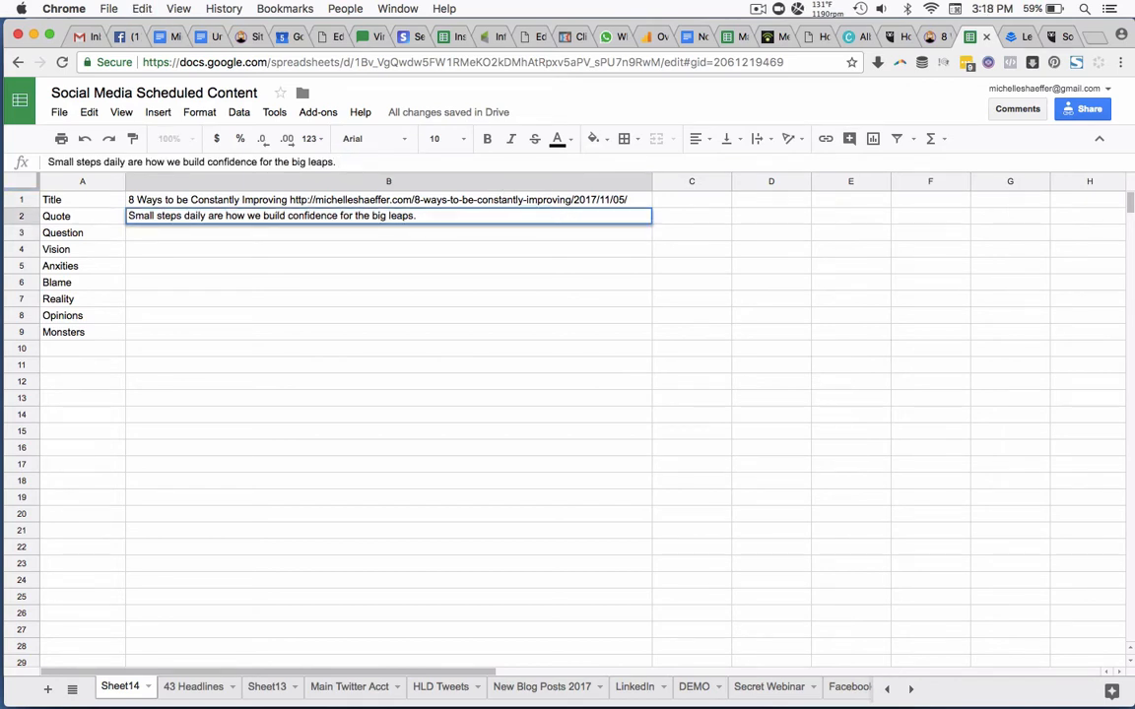
pyautogui.hotkey('ctrl', 'v')
pyautogui.press('Return')
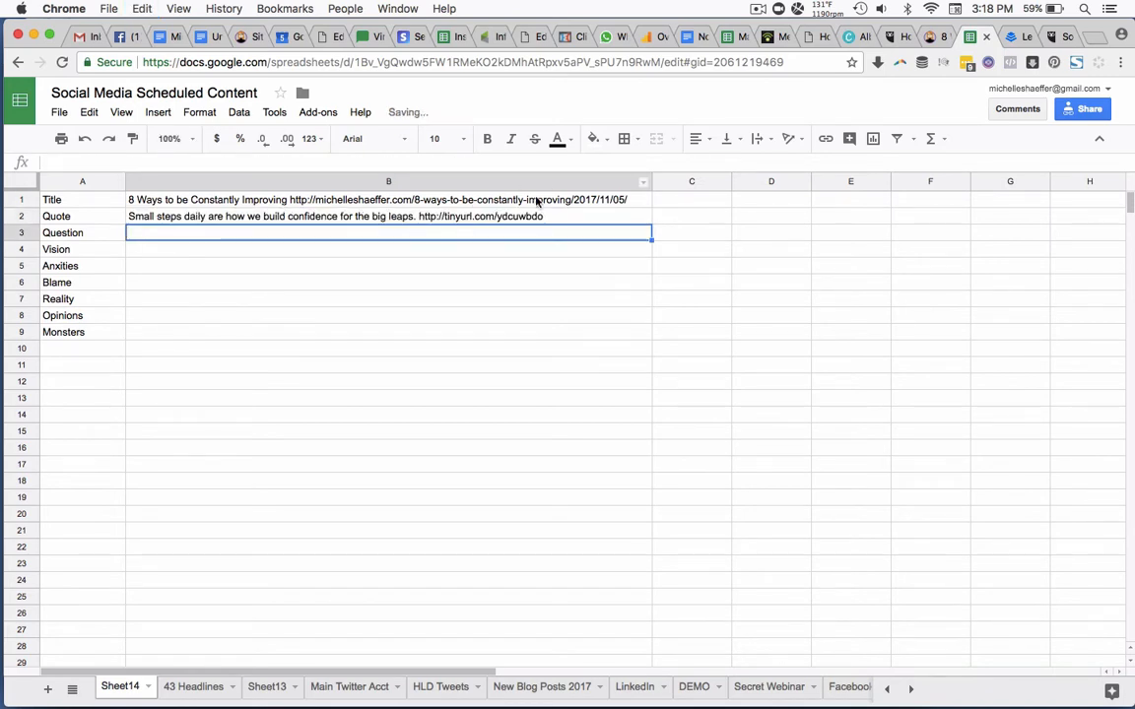
pyautogui.hotkey('ctrl', 'v')
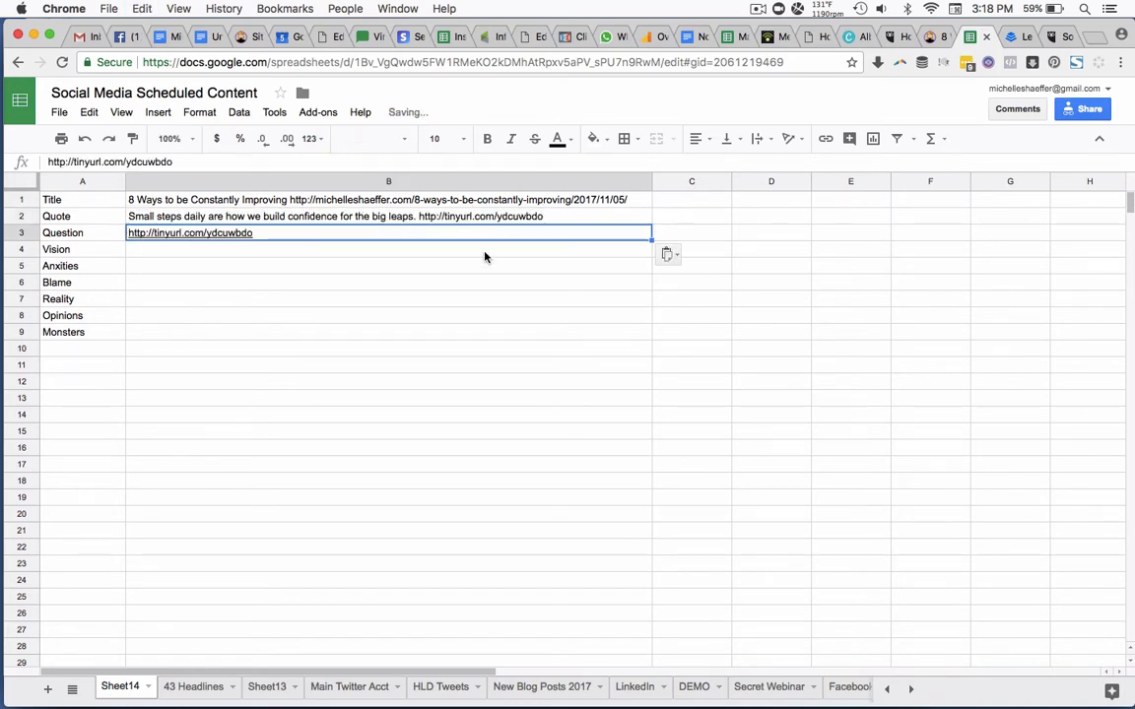
pyautogui.press('Return')
pyautogui.hotkey('ctrl', 'v')
pyautogui.press('Return')
pyautogui.hotkey('ctrl', 'v')
pyautogui.press('Return')
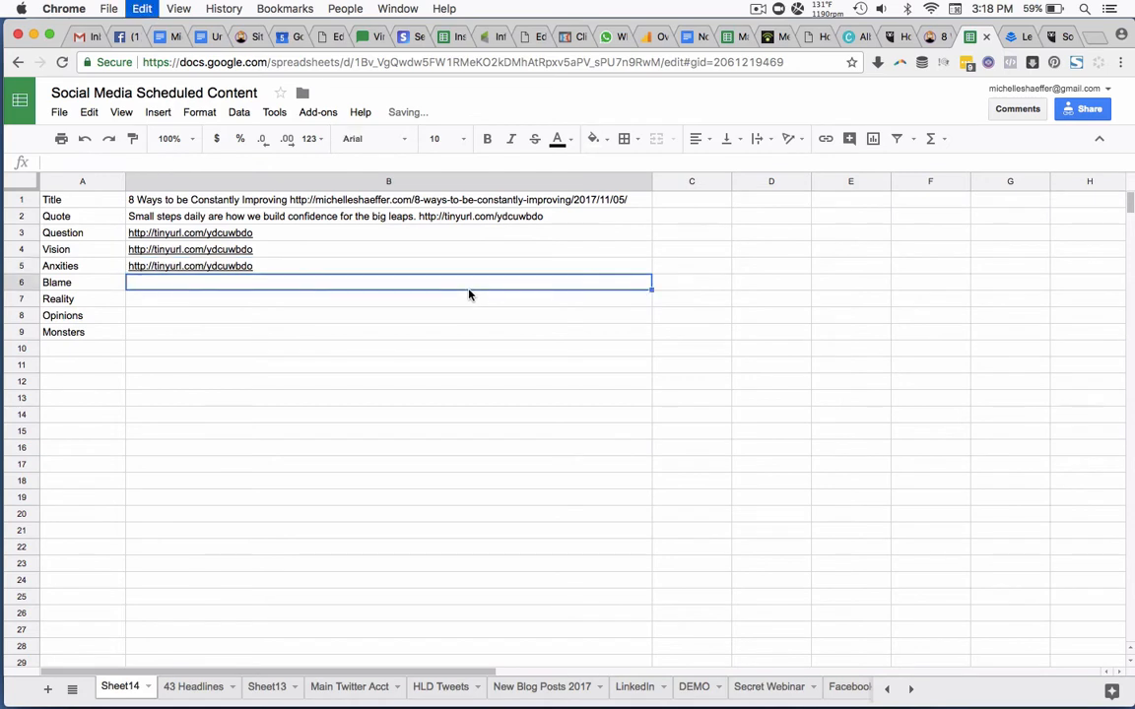
pyautogui.hotkey('ctrl', 'v')
pyautogui.press('Return')
pyautogui.hotkey('ctrl', 'v')
pyautogui.press('Return')
pyautogui.hotkey('ctrl', 'v')
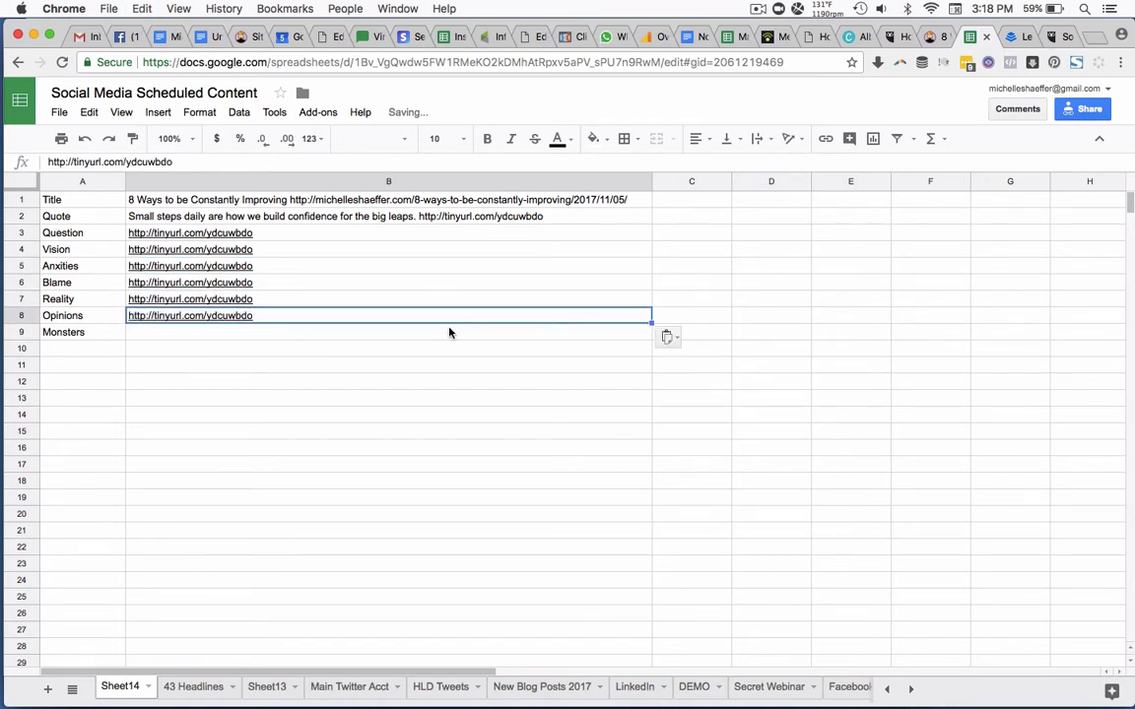
pyautogui.press('Return')
pyautogui.hotkey('ctrl', 'v')
# Write "What makes successful people, successful?" before the short link in the Question post, cell B3.
pyautogui.click(187, 235)
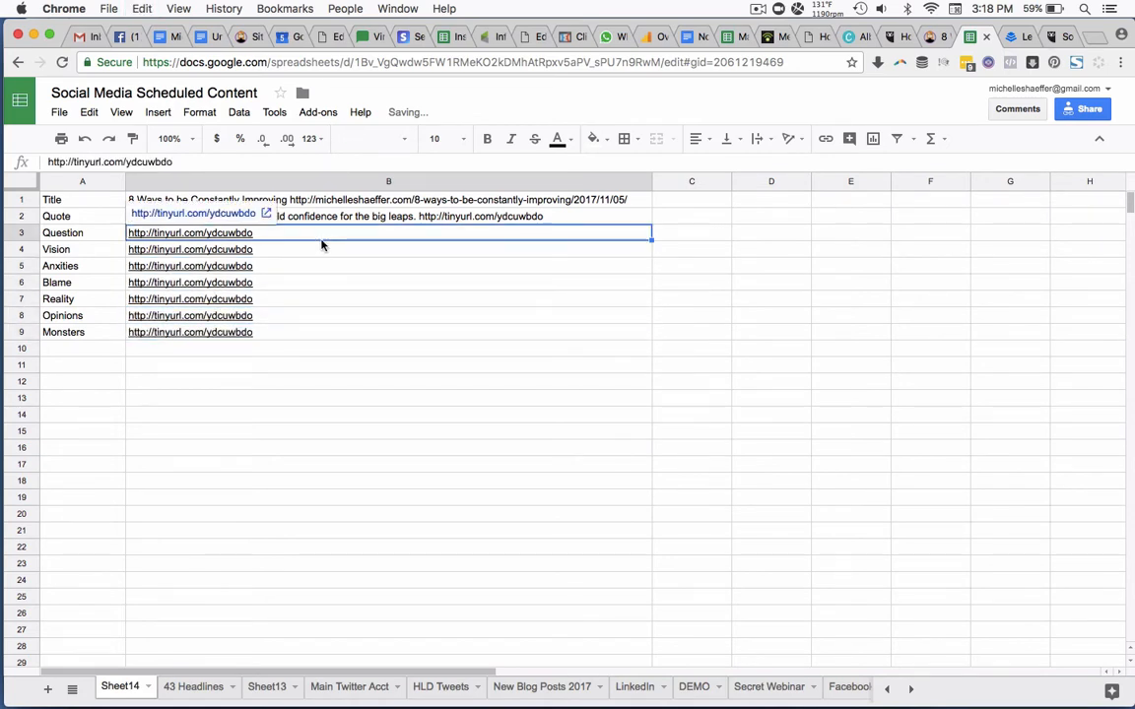
pyautogui.click(48, 162)
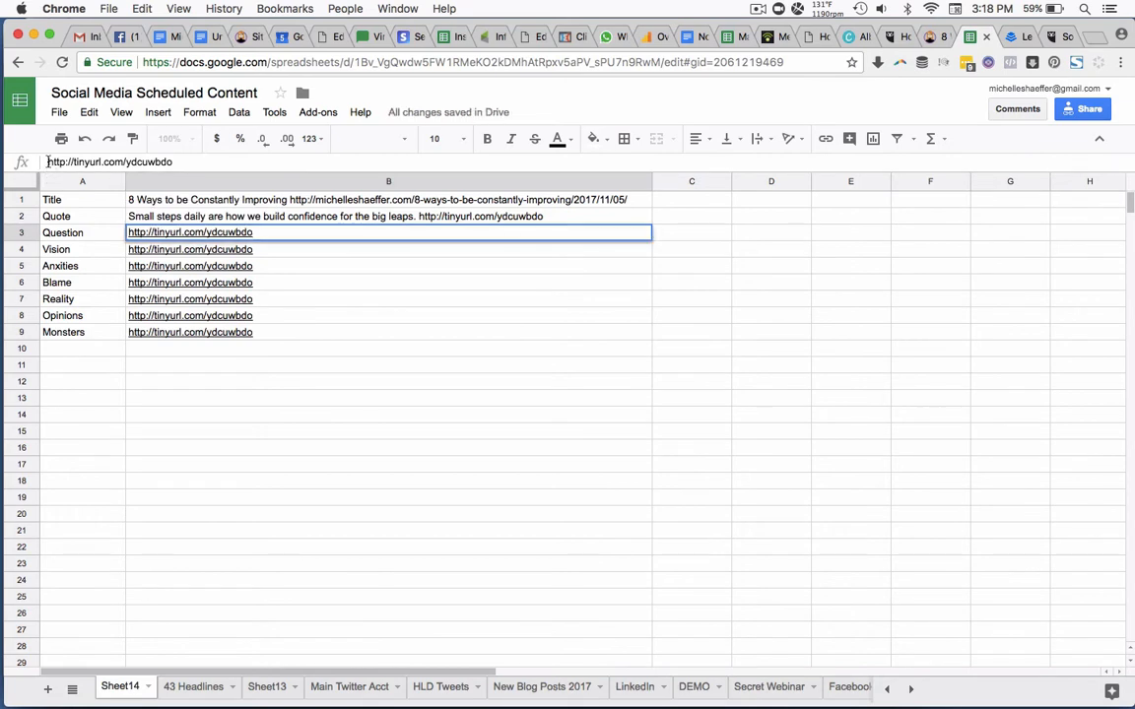
pyautogui.write('What makes successfu')
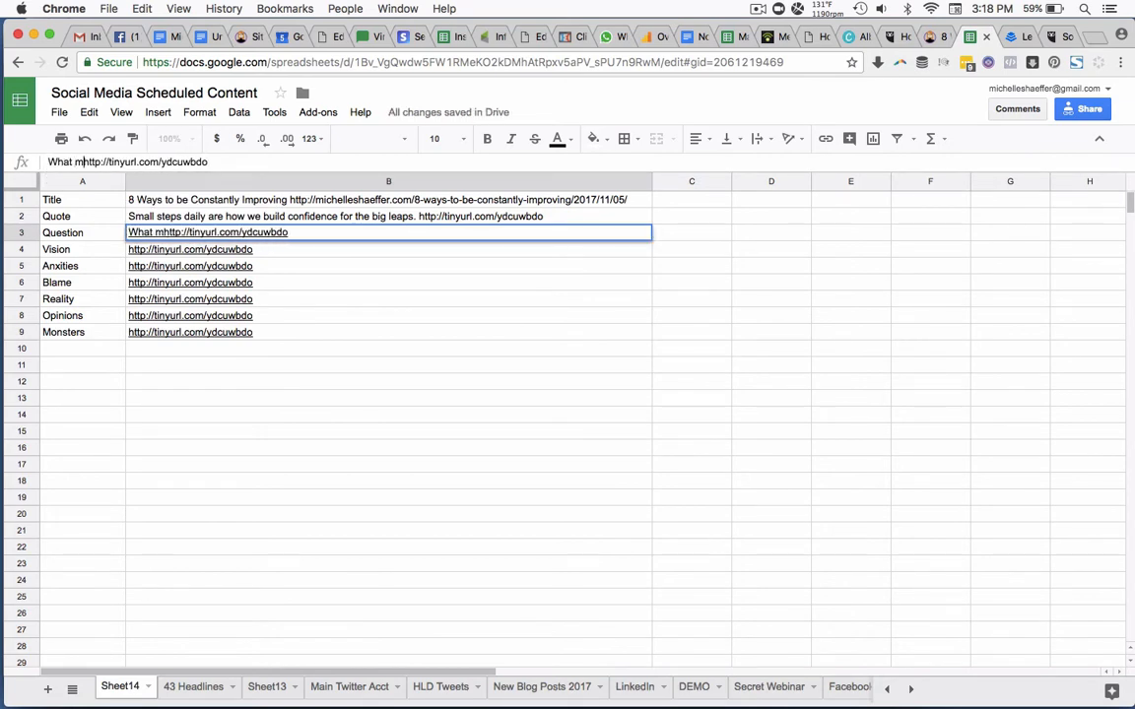
pyautogui.write('l people, success')
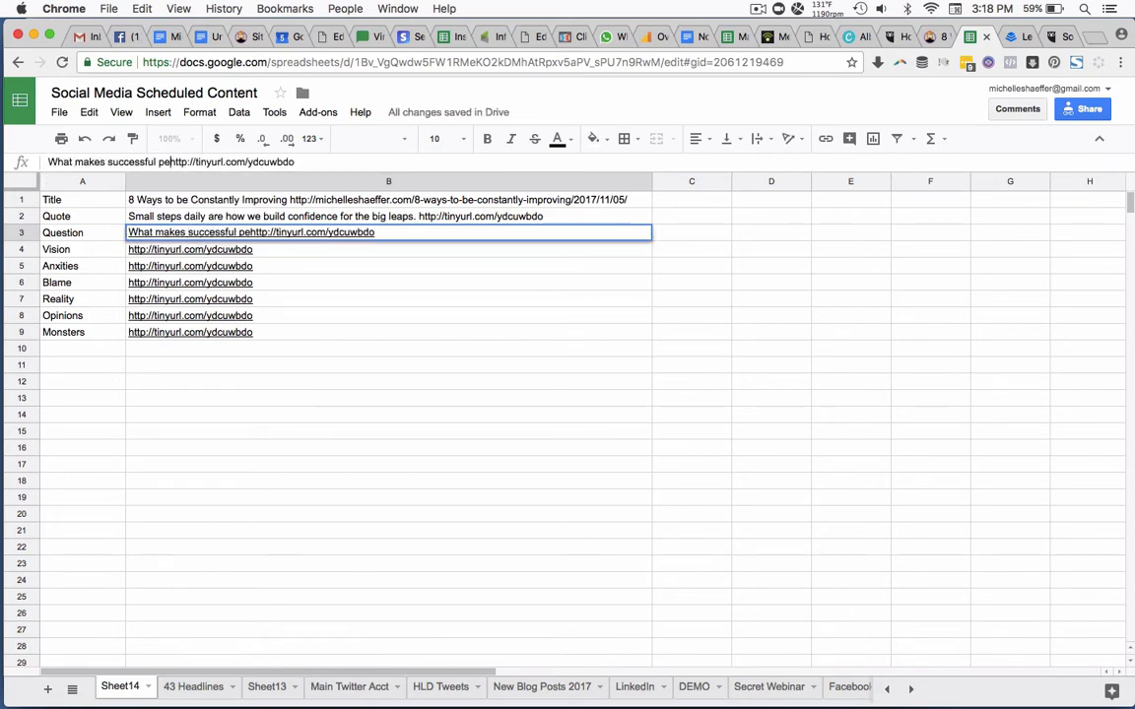
pyautogui.write('ful?')
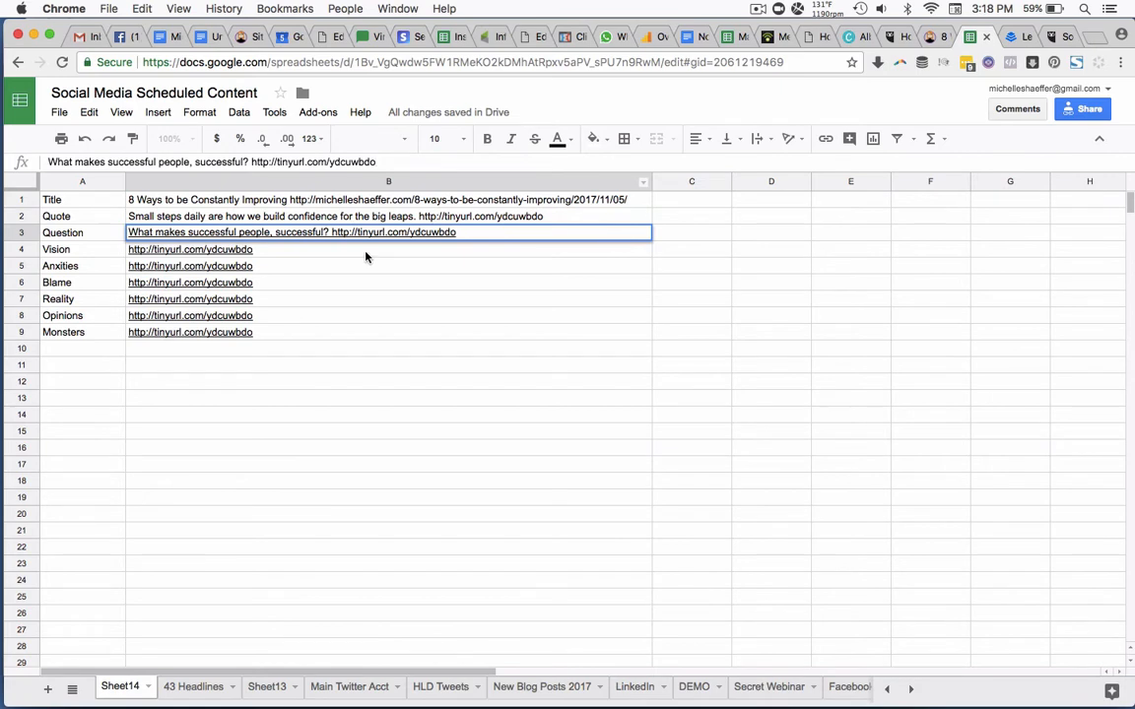
# Write "Dreaming of creating a business and life you love? Try this:" before the short link in the Vision post, cell B4.
pyautogui.click(318, 254)
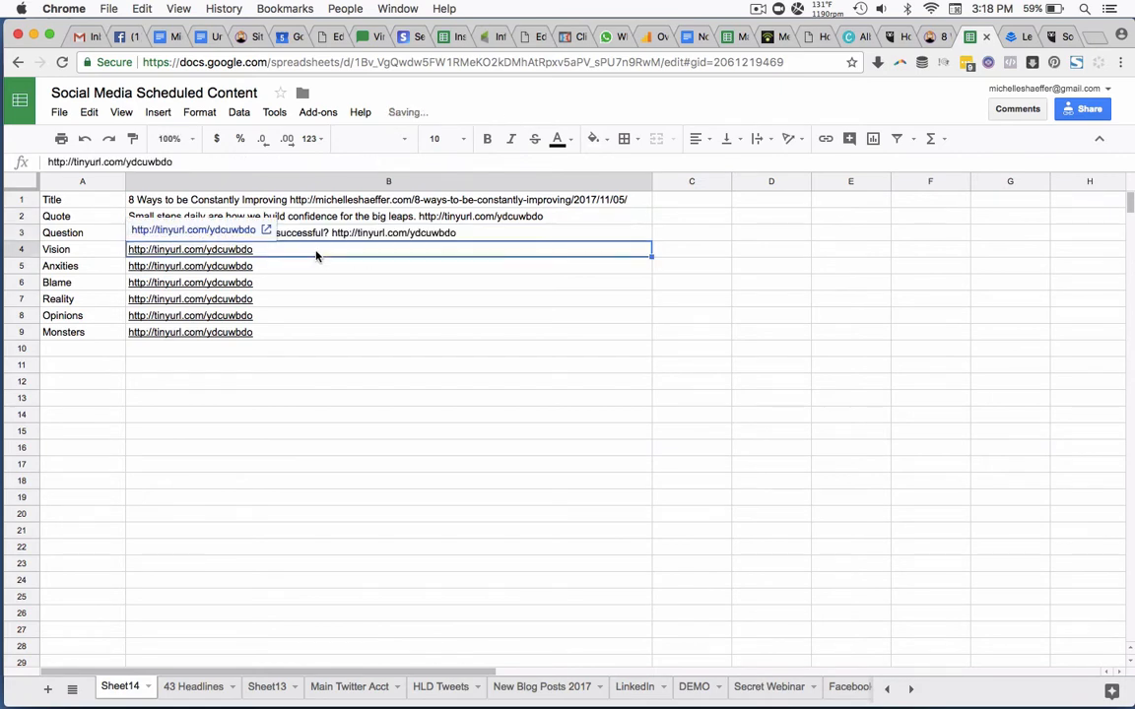
pyautogui.click(47, 162)
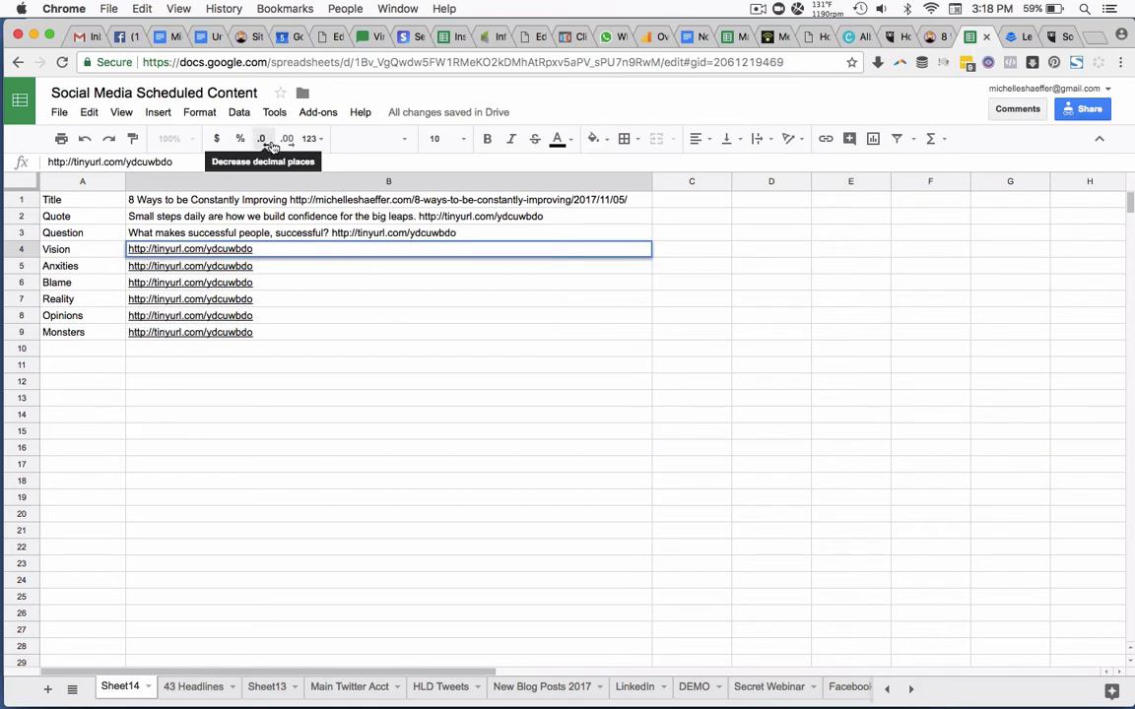
pyautogui.write('Dreaming of')
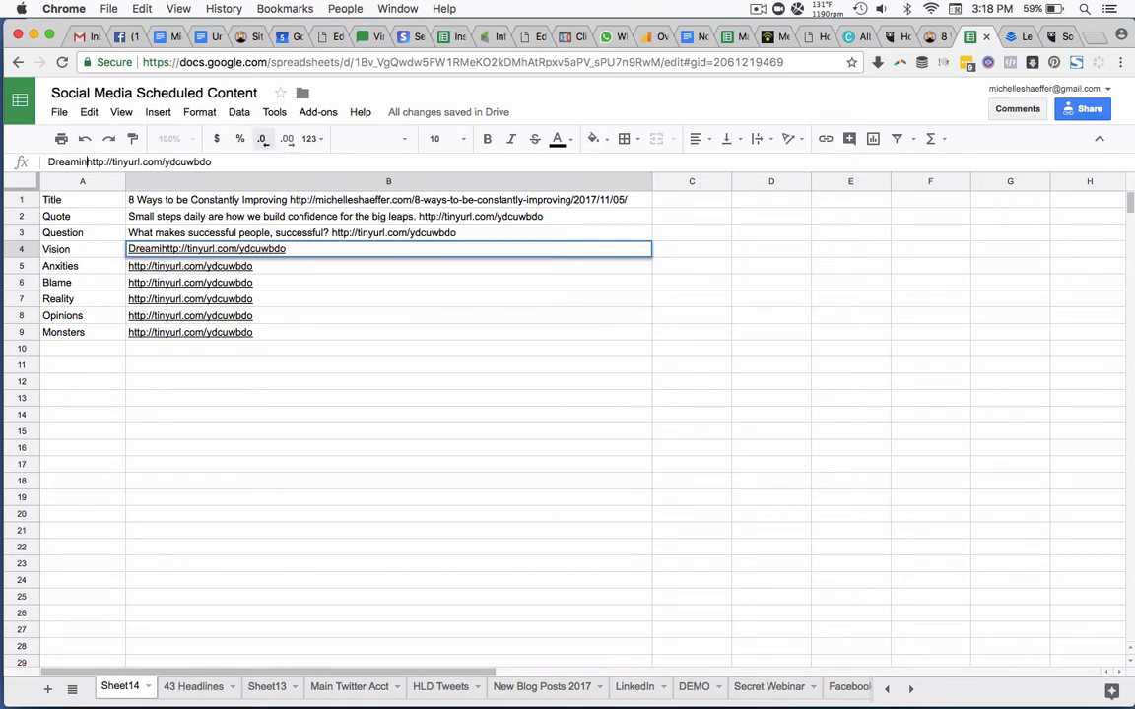
pyautogui.write(' creating')
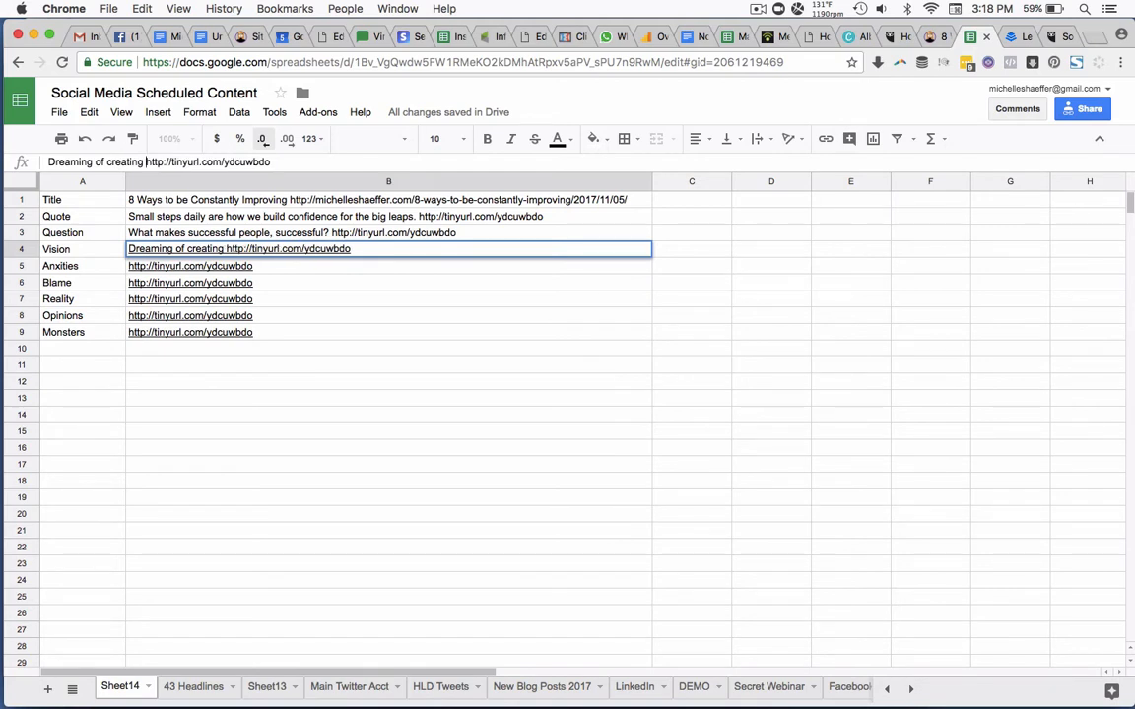
pyautogui.write(' a')
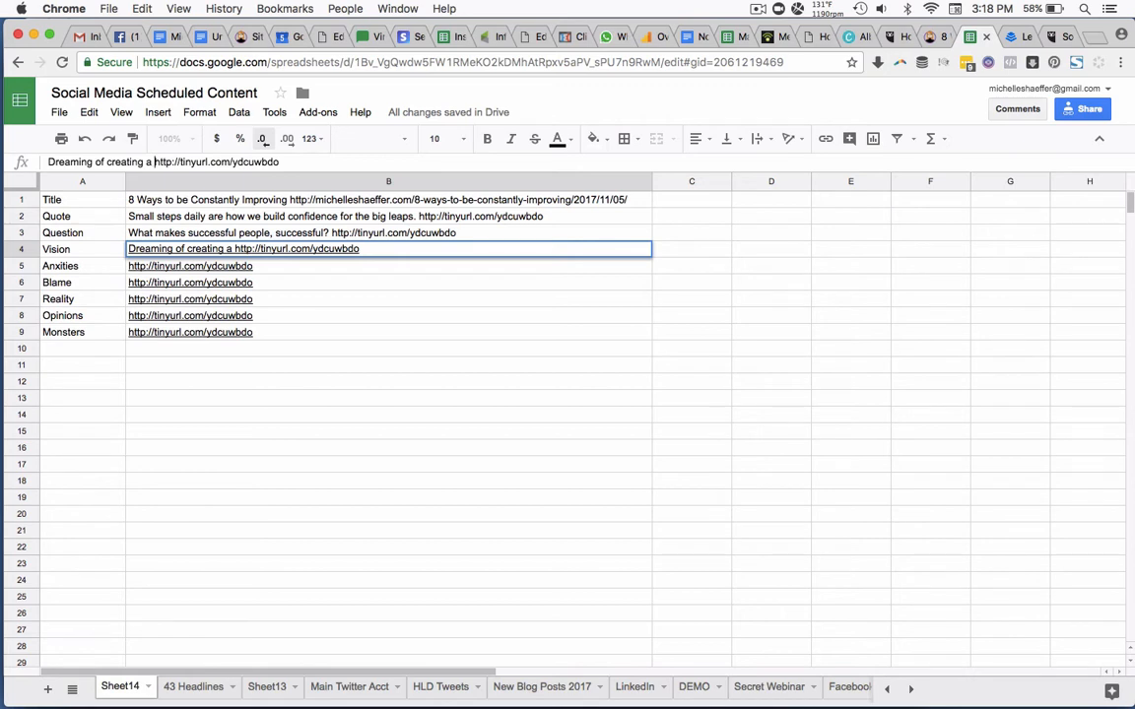
pyautogui.write('business and life y')
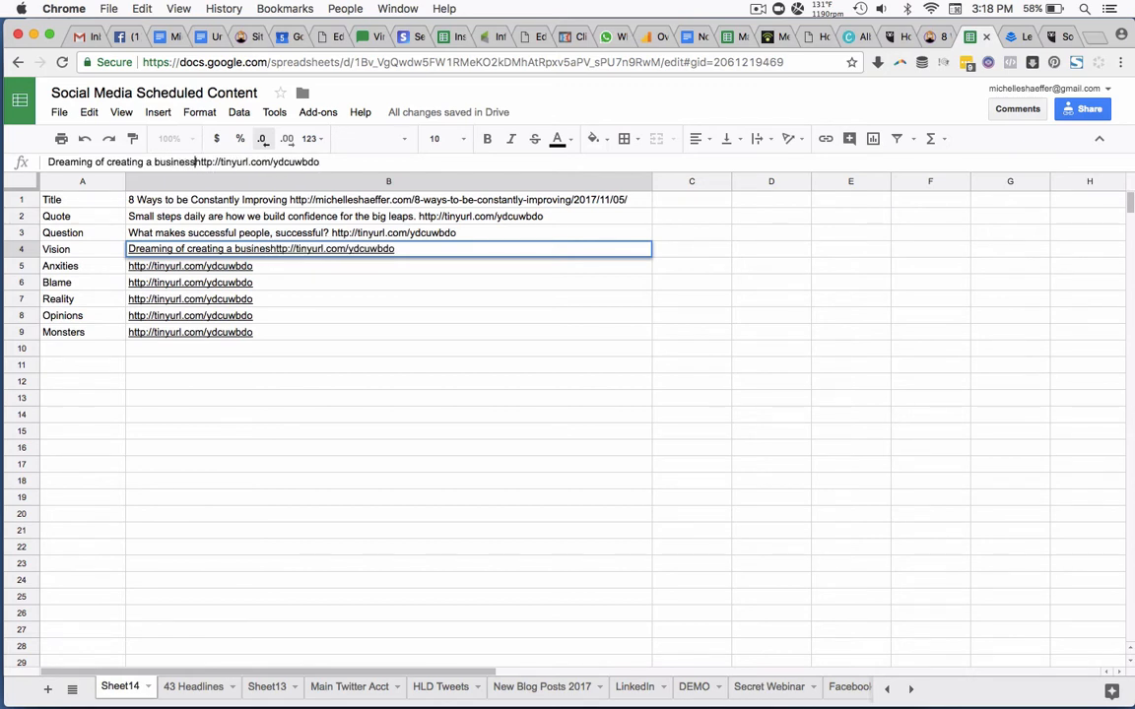
pyautogui.write('ou love?  Try t')
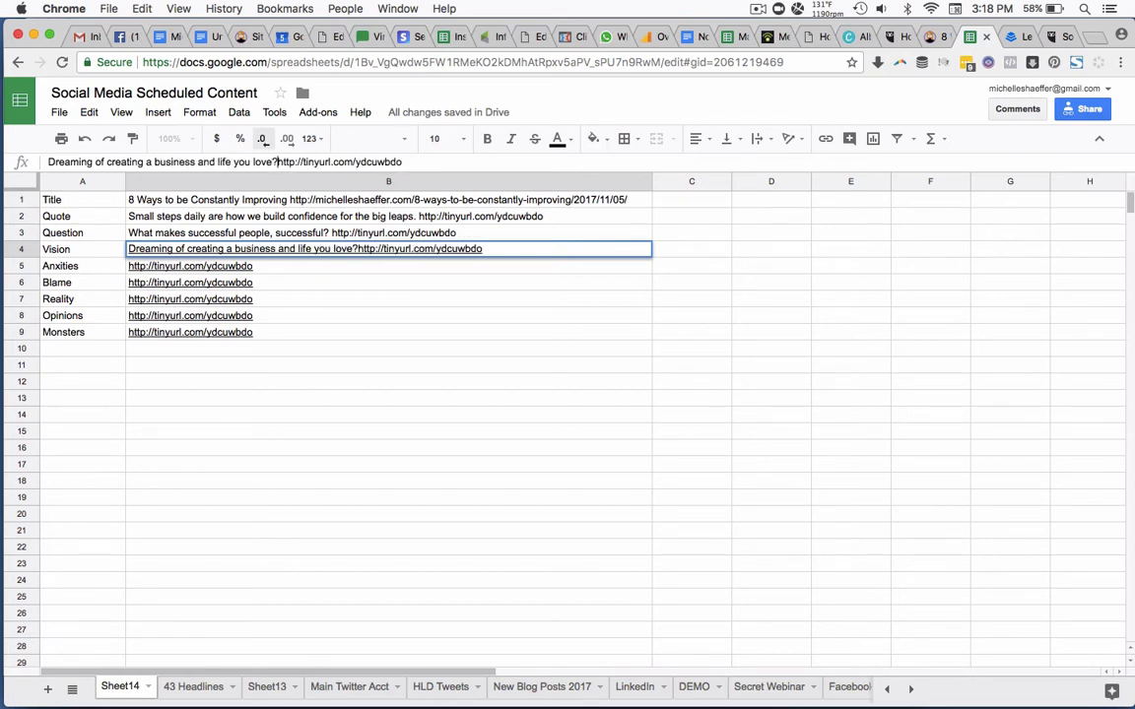
pyautogui.write('his:')
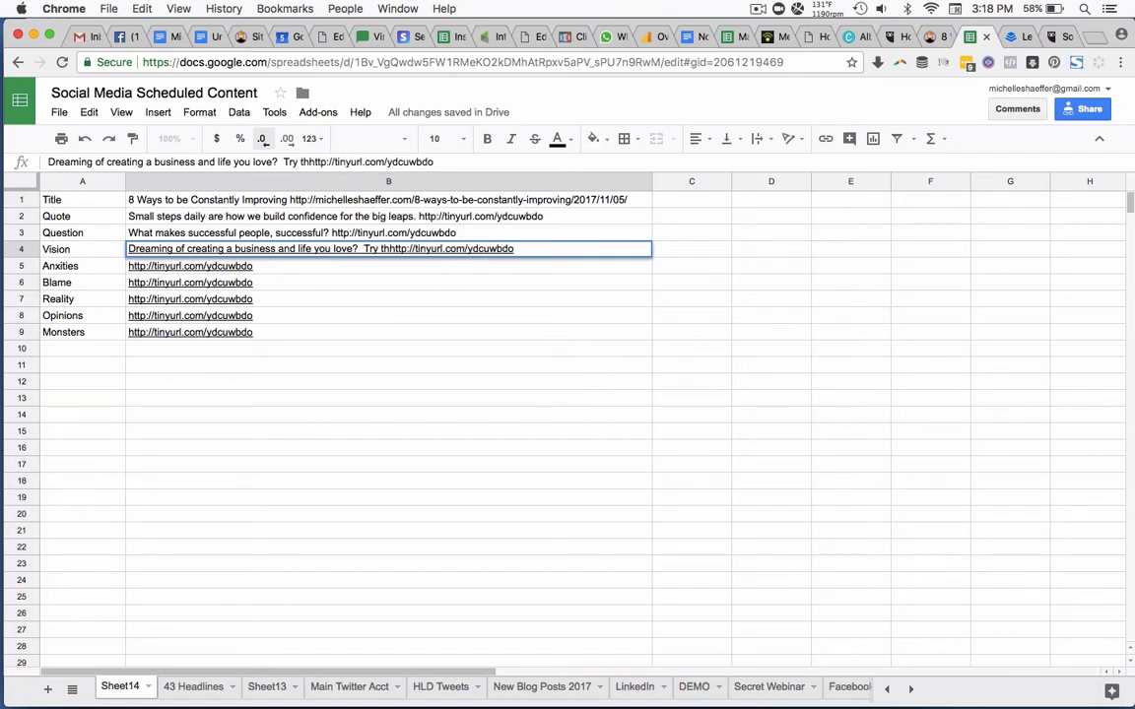
pyautogui.click(364, 248)
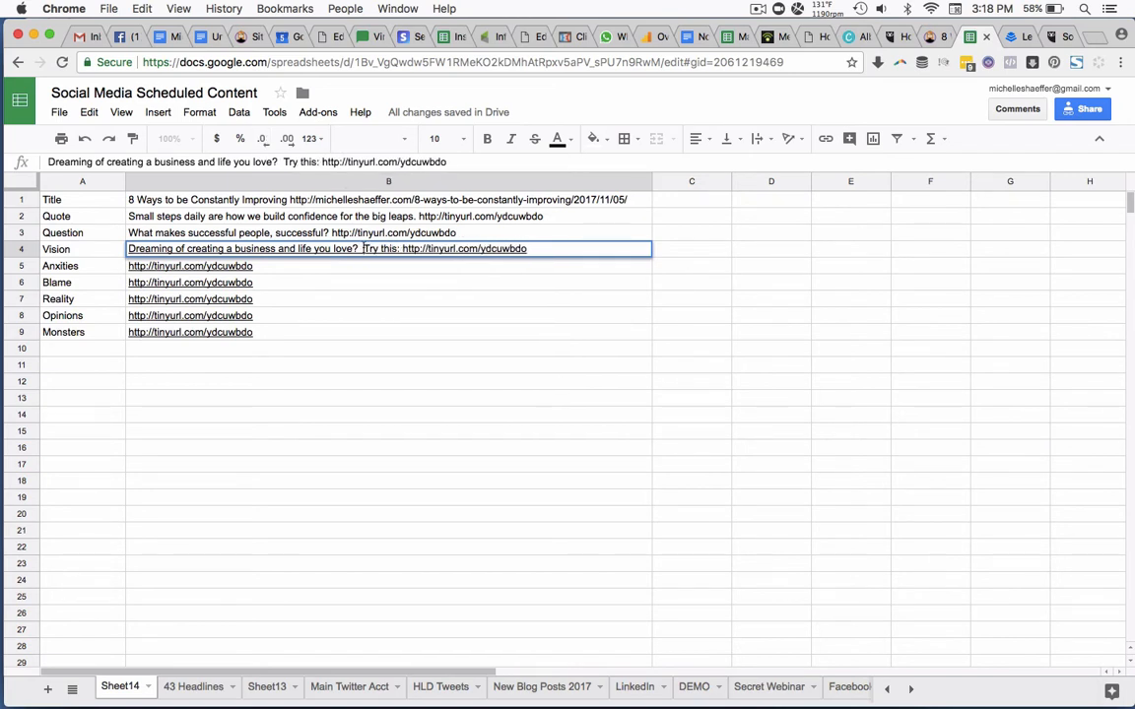
pyautogui.press('BackSpace')
pyautogui.press('Return')
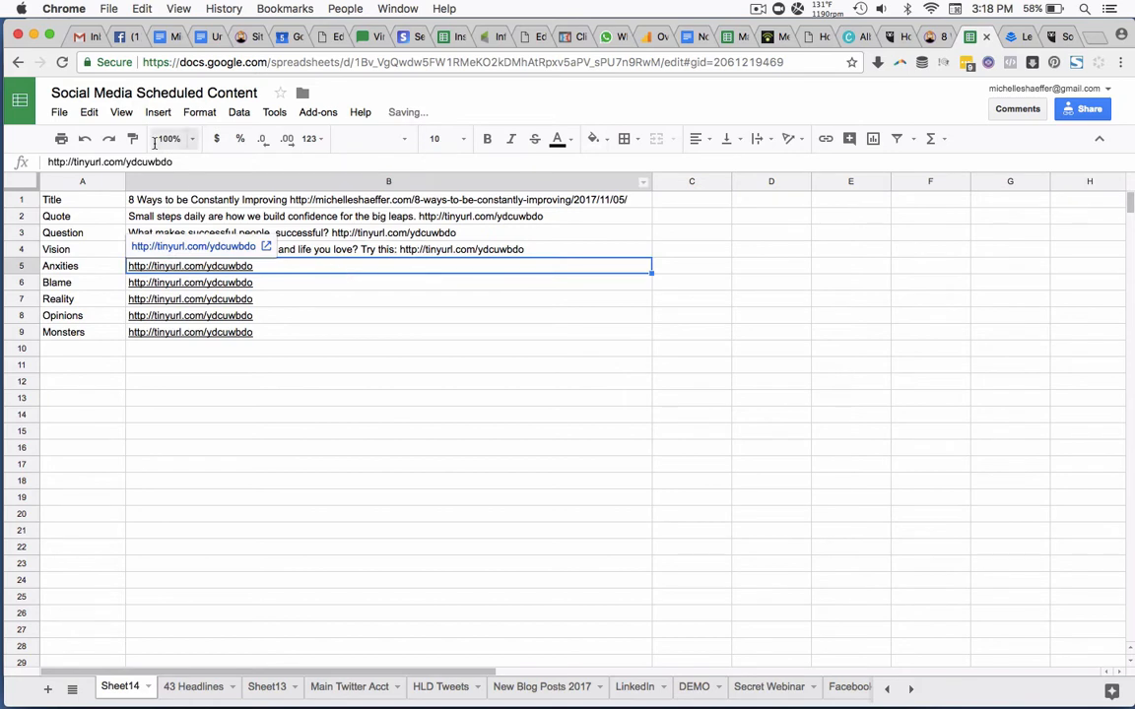
# Write "Calm yourself and focus with these 8 daily habits:" before the short link in cell B5, the Anxities post.
pyautogui.click(49, 161)
pyautogui.write('Calm yoursel')
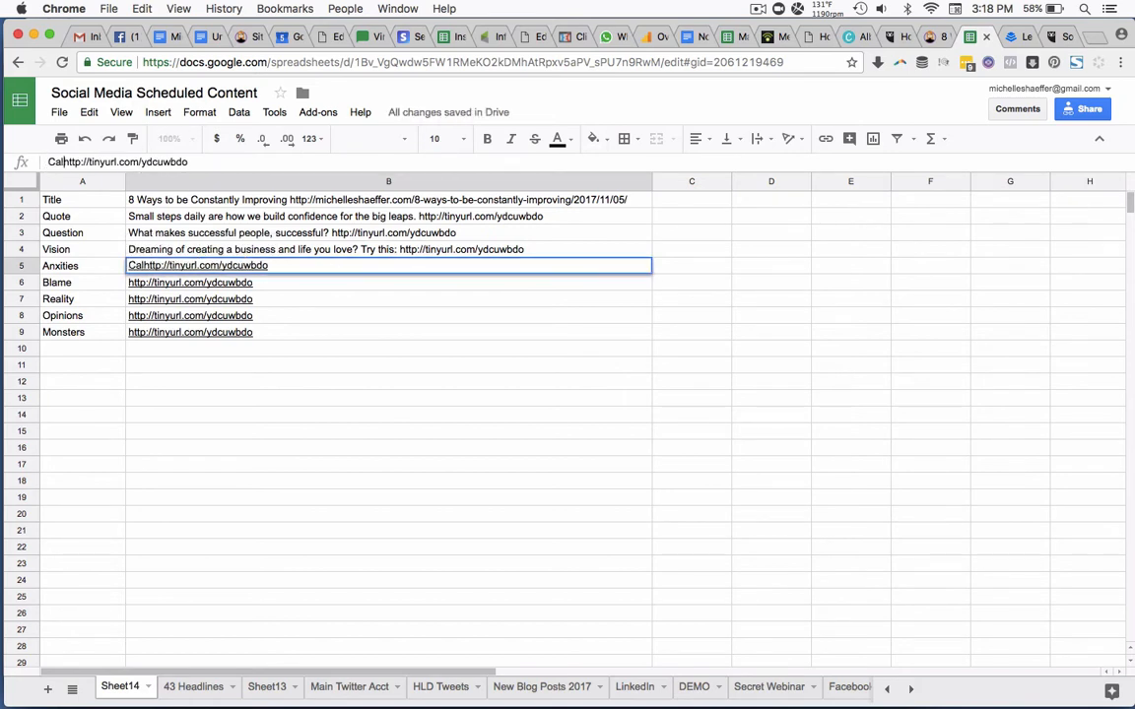
pyautogui.write('f and ')
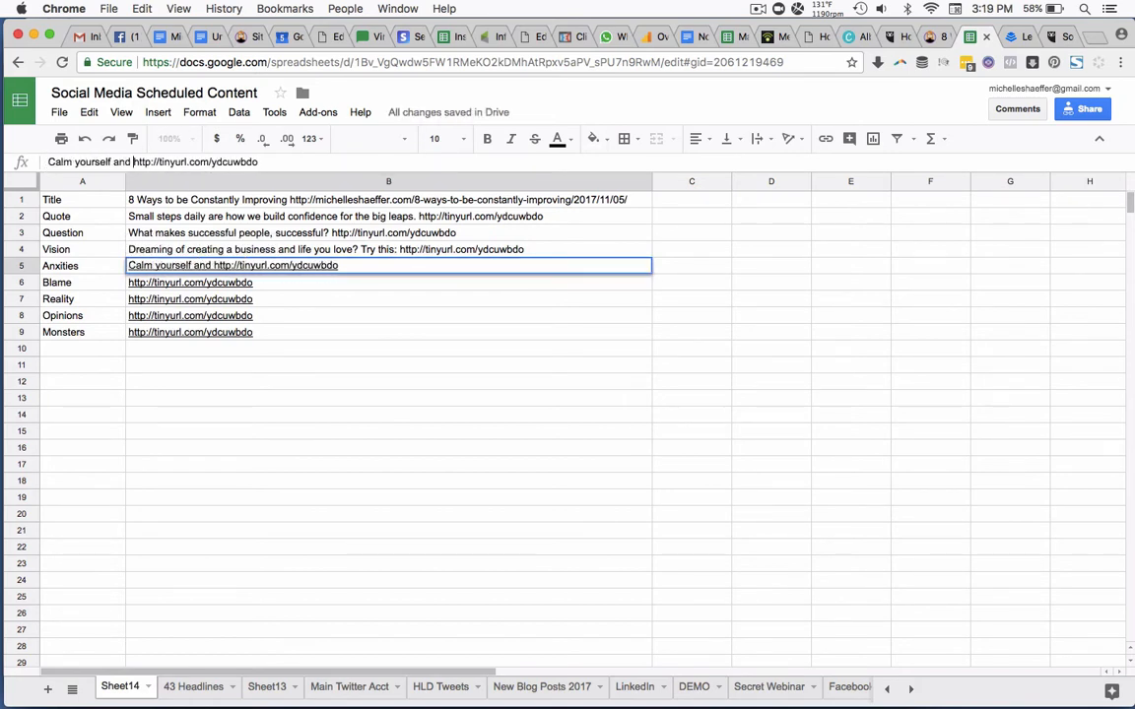
pyautogui.write('focus with the')
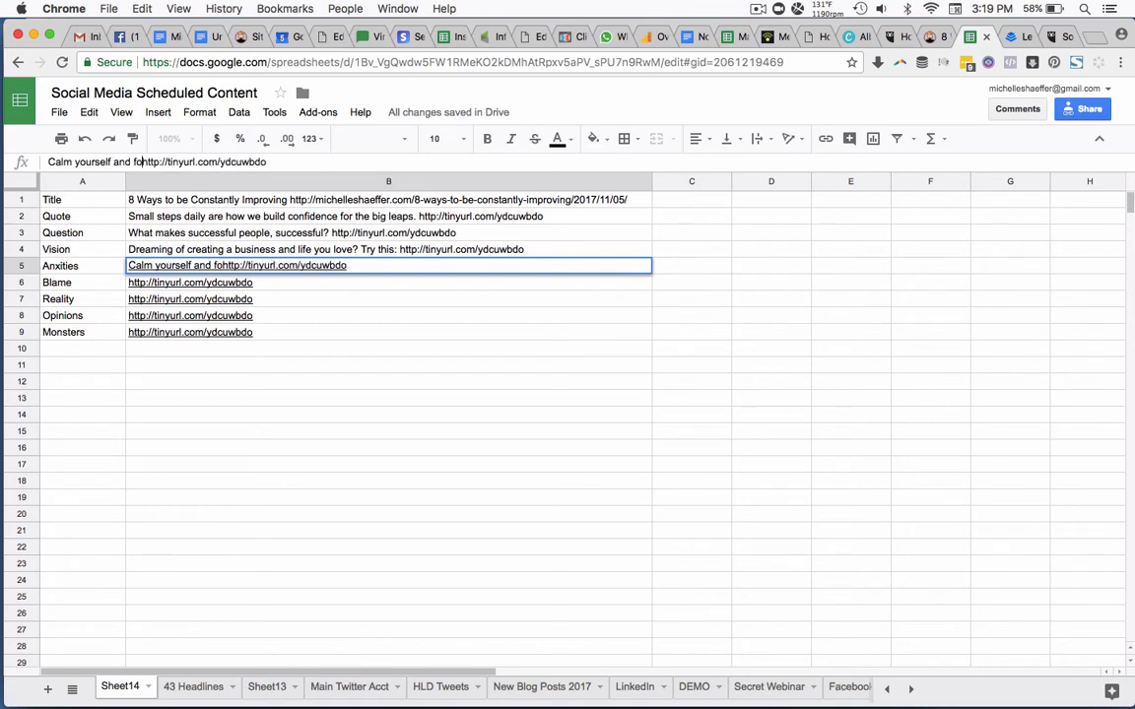
pyautogui.write('se 8 daily habit')
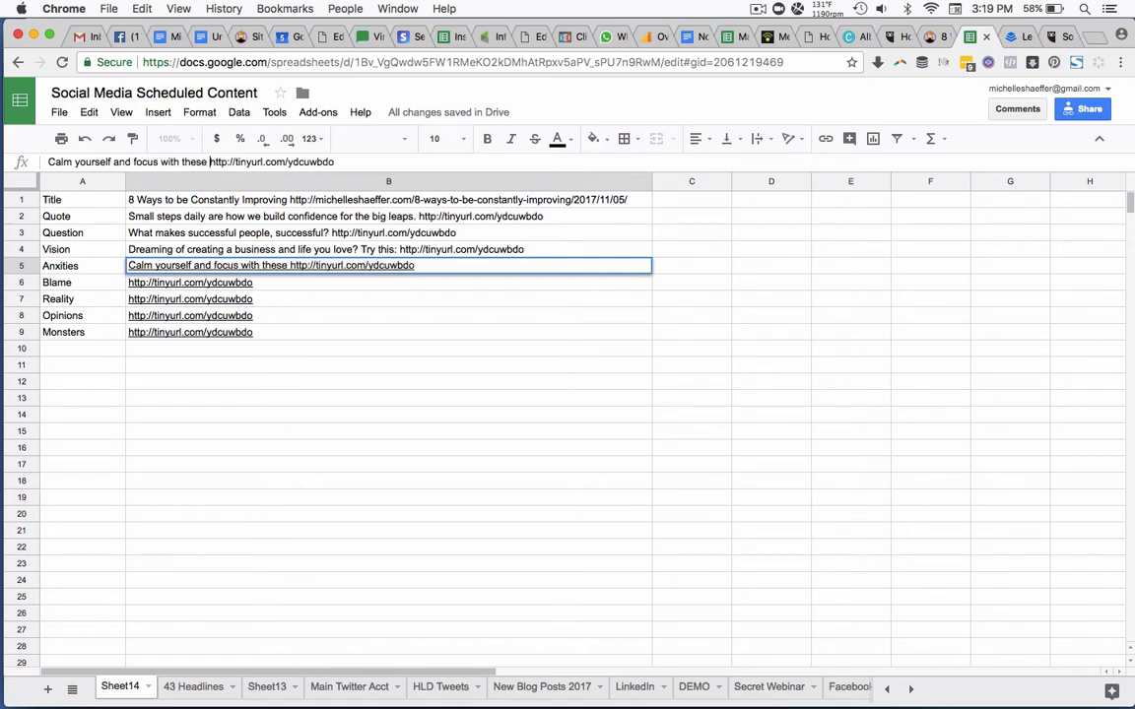
pyautogui.write('s:')
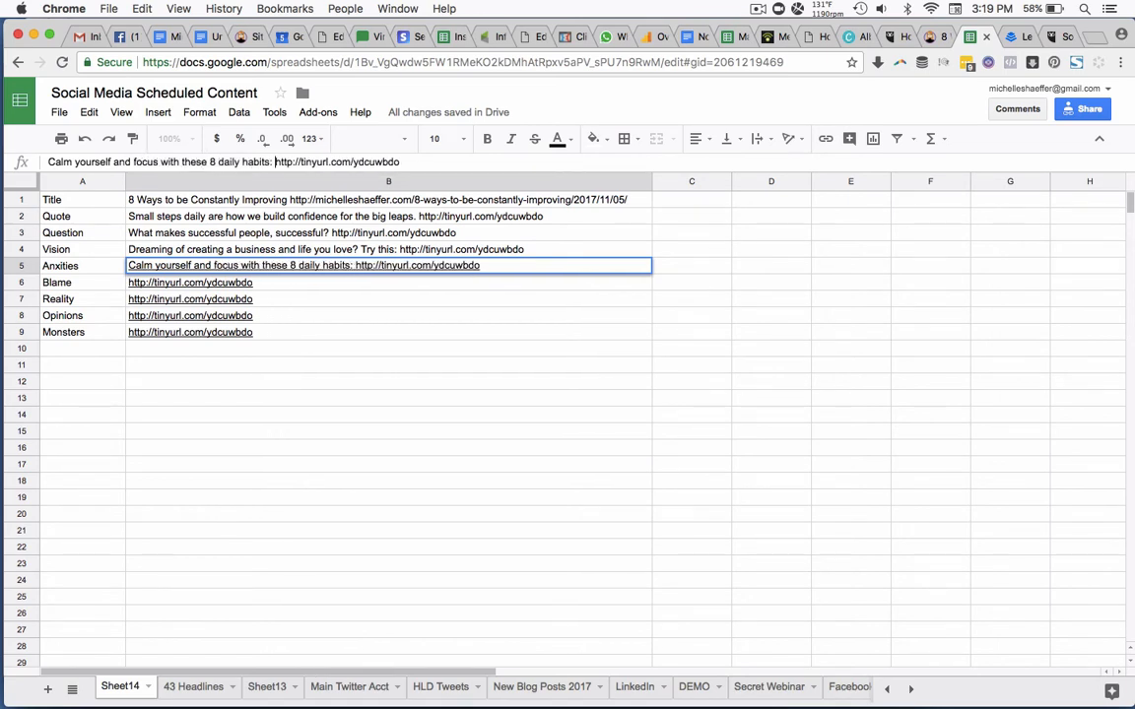
# Write "Haven't cracked the code to success yet? Here's the answer ->" before the short link in the Blame post, cell B6.
pyautogui.click(280, 289)
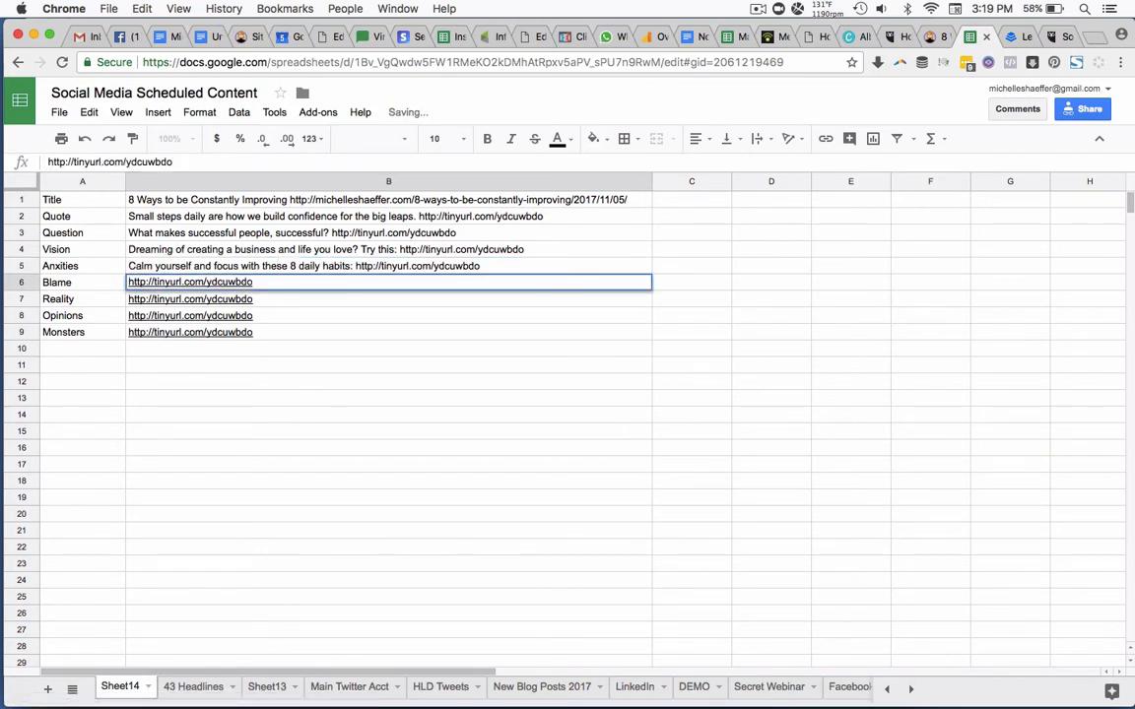
pyautogui.write("Haven't crack")
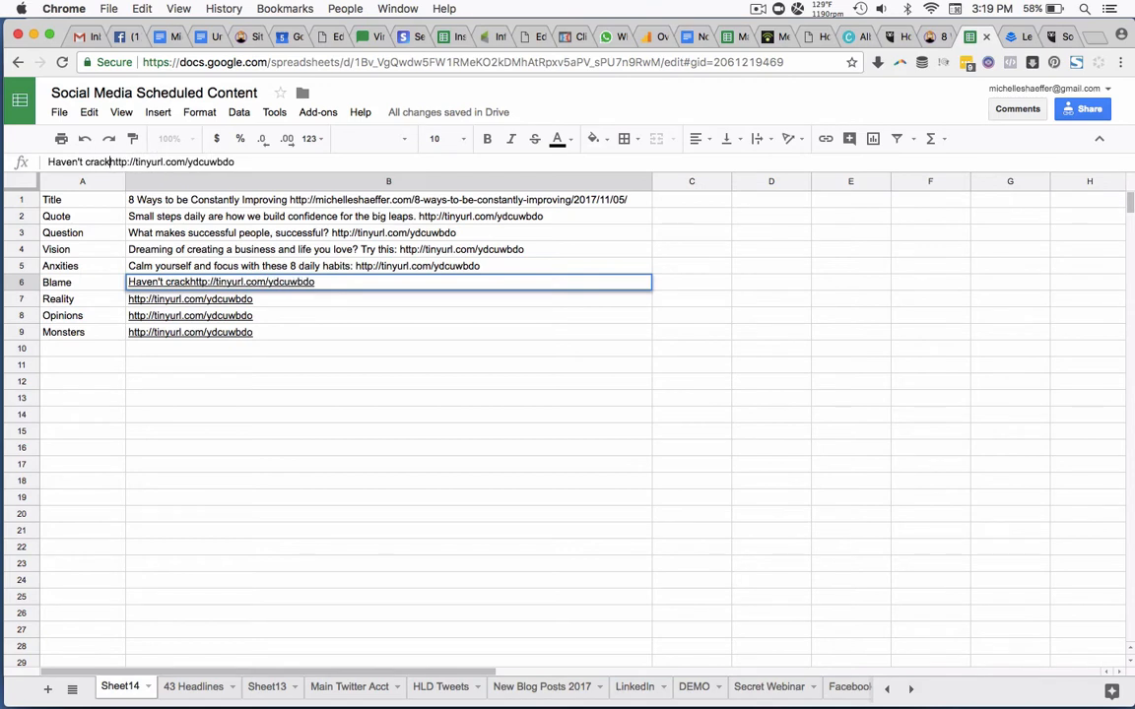
pyautogui.write('ed the code to succe')
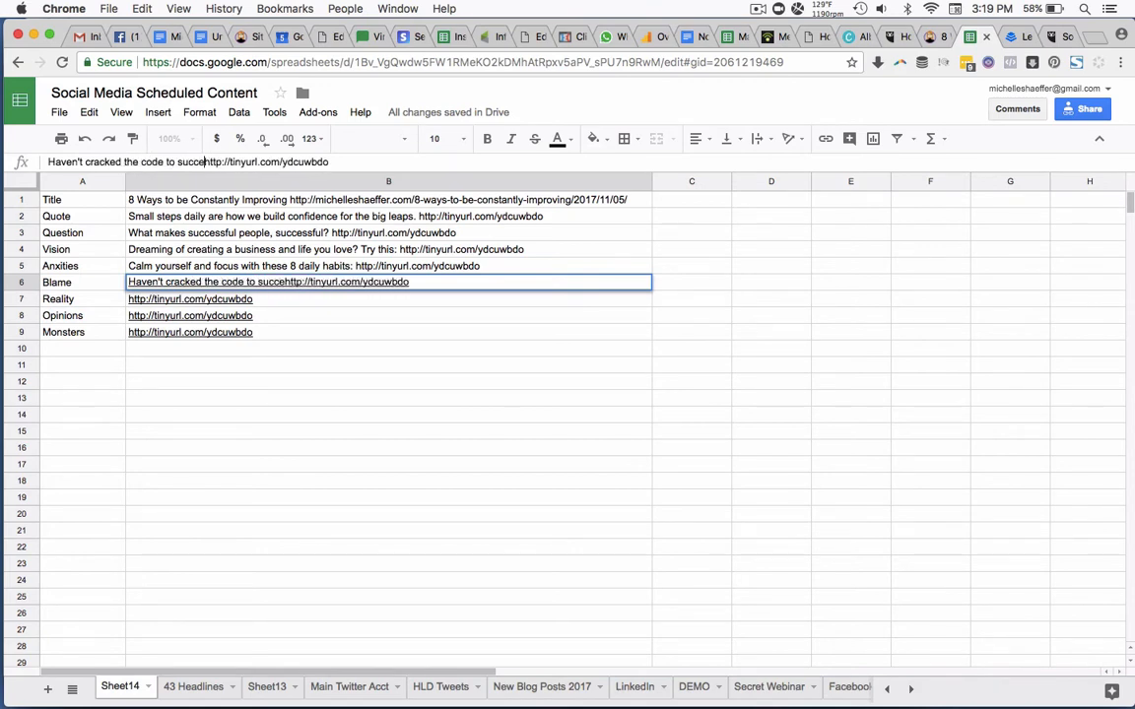
pyautogui.write("ss yet? Her'es")
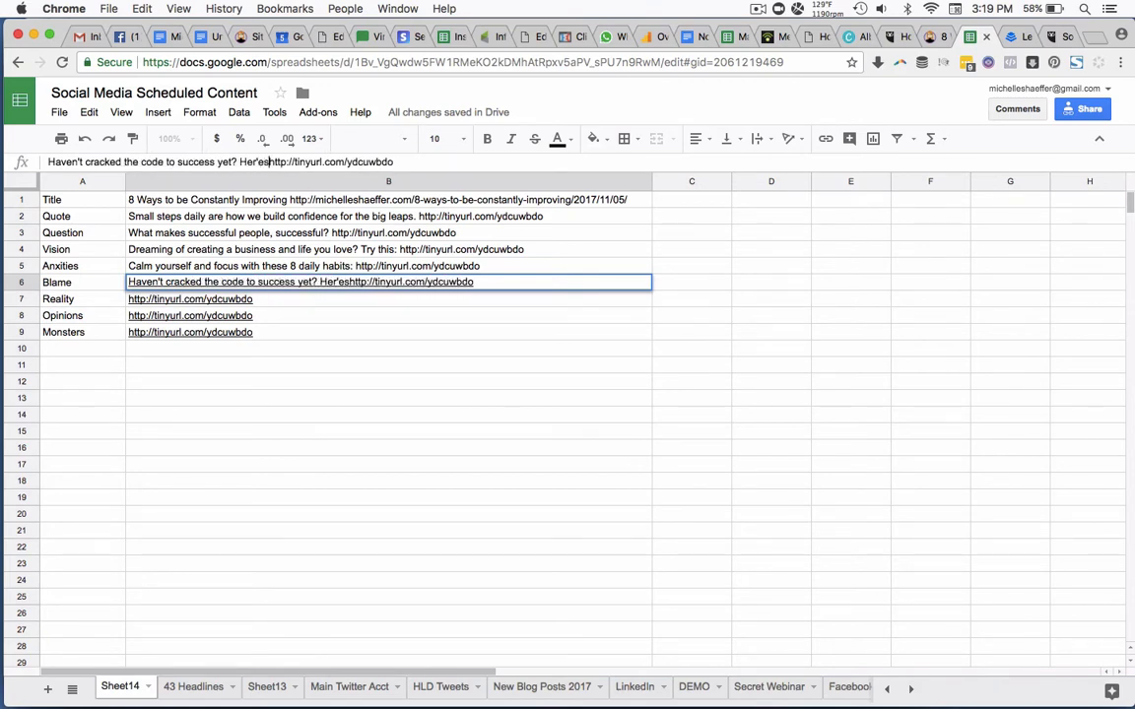
pyautogui.press('BackSpace')
pyautogui.press('BackSpace')
pyautogui.press('BackSpace')
pyautogui.write("e's the answer")
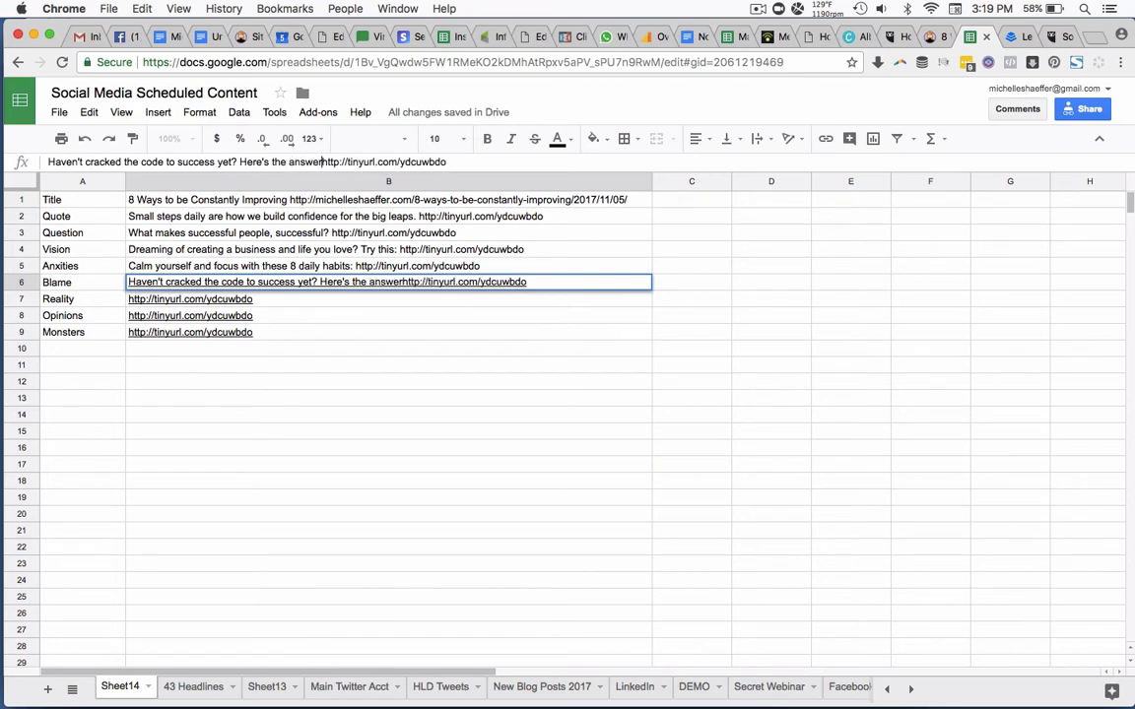
pyautogui.write(' ->')
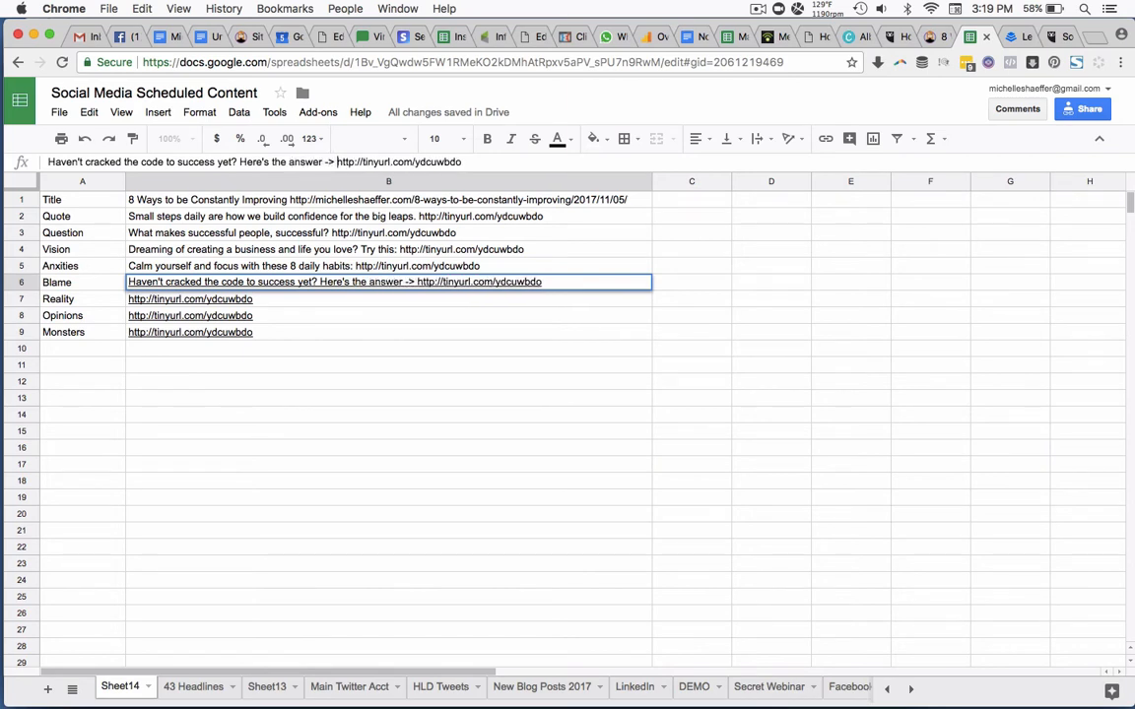
# Reread the blog post and its "8 Ways to be Constantly Improving" graphic for ideas for the Reality post in cell B7.
pyautogui.click(254, 299)
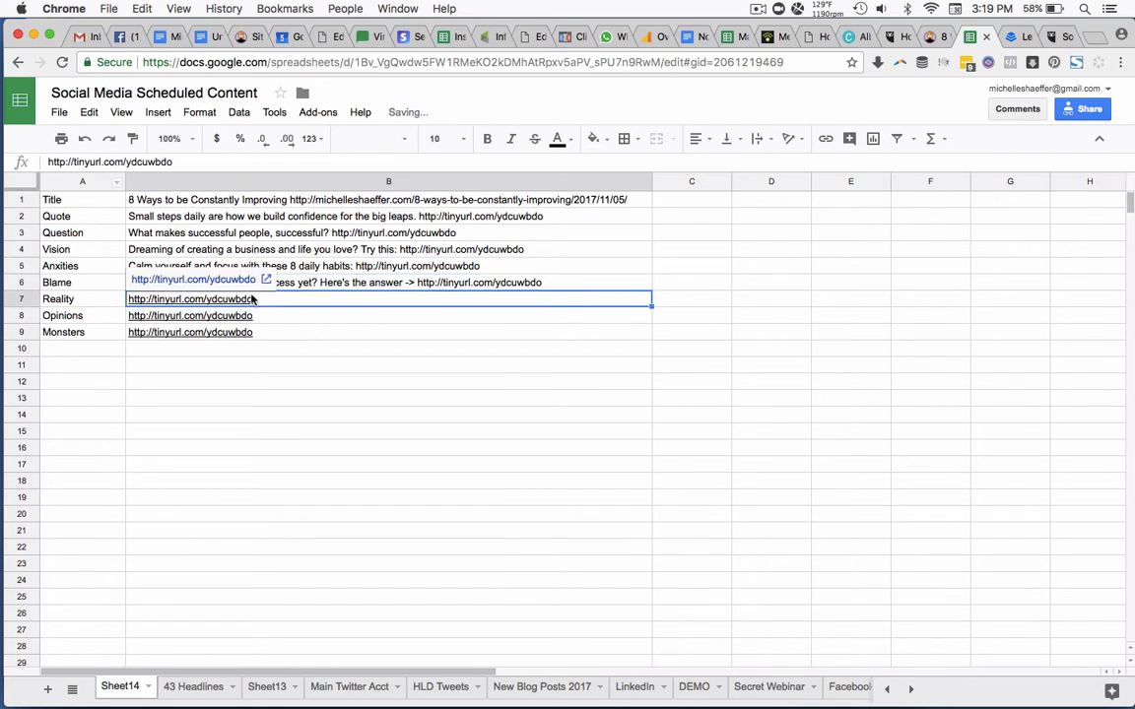
pyautogui.click(47, 162)
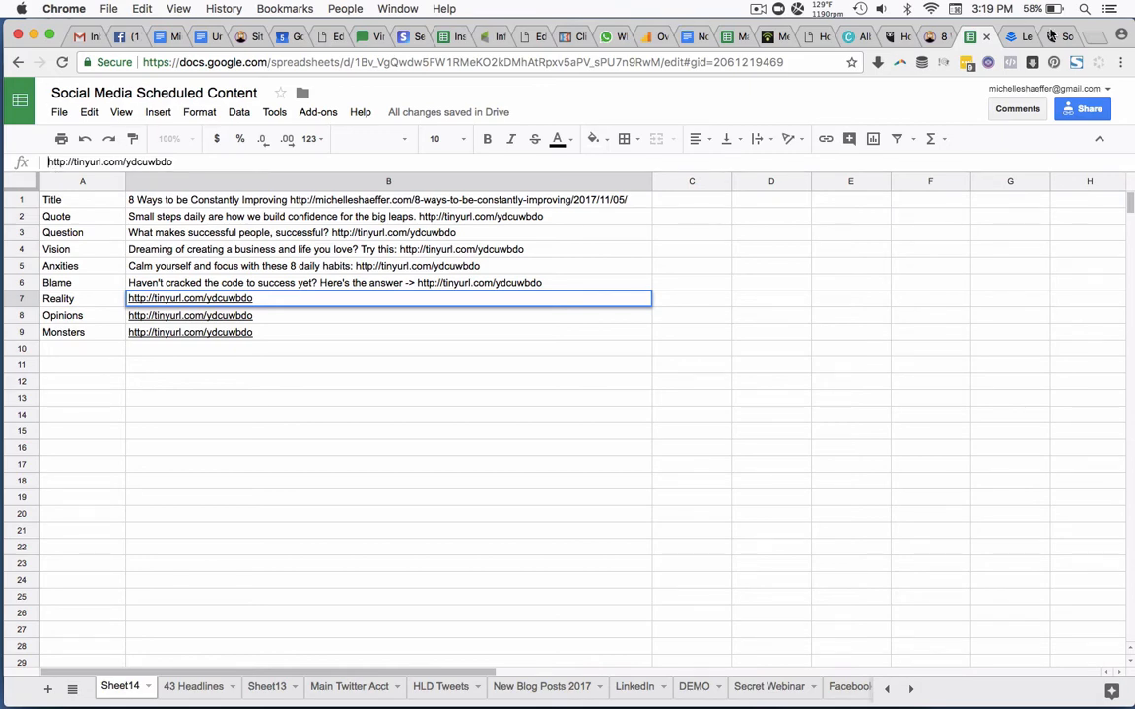
pyautogui.click(930, 37)
pyautogui.scroll(5, 626, 342)
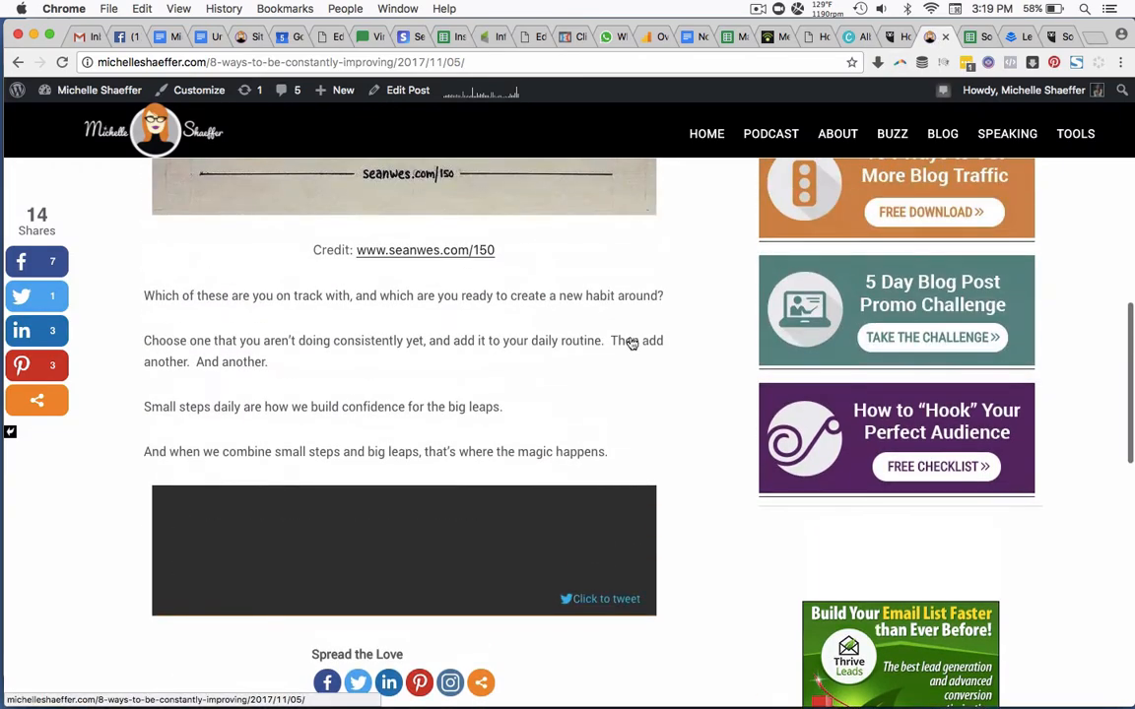
pyautogui.scroll(8, 509, 429)
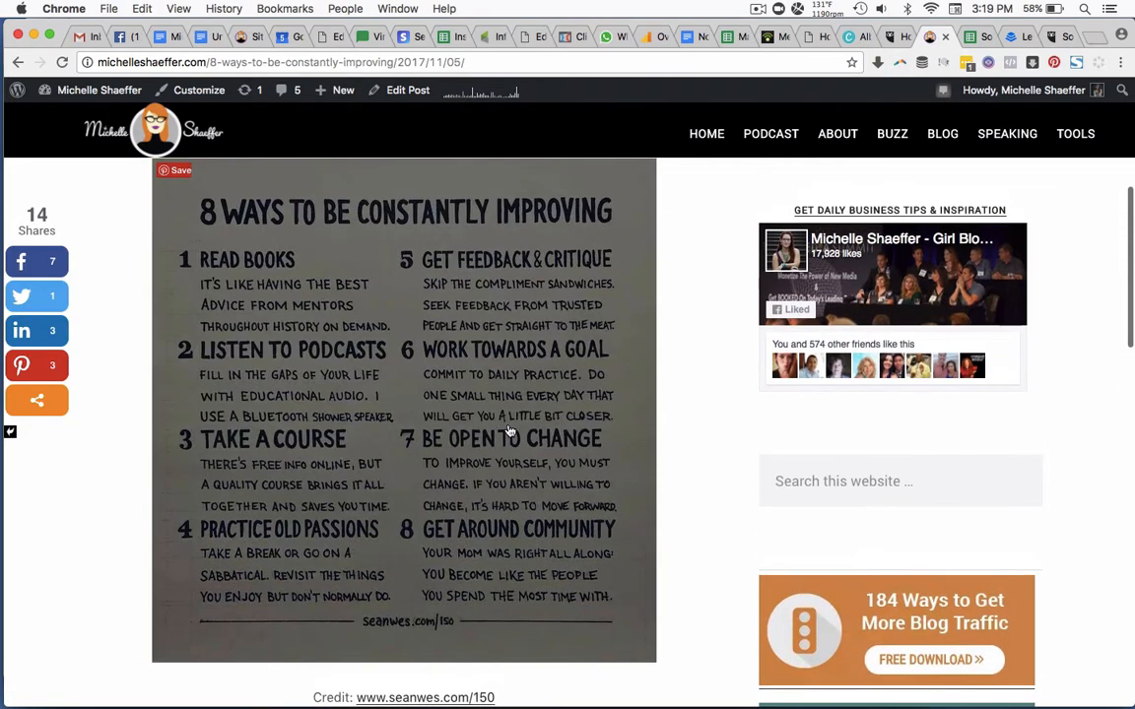
pyautogui.scroll(1, 696, 333)
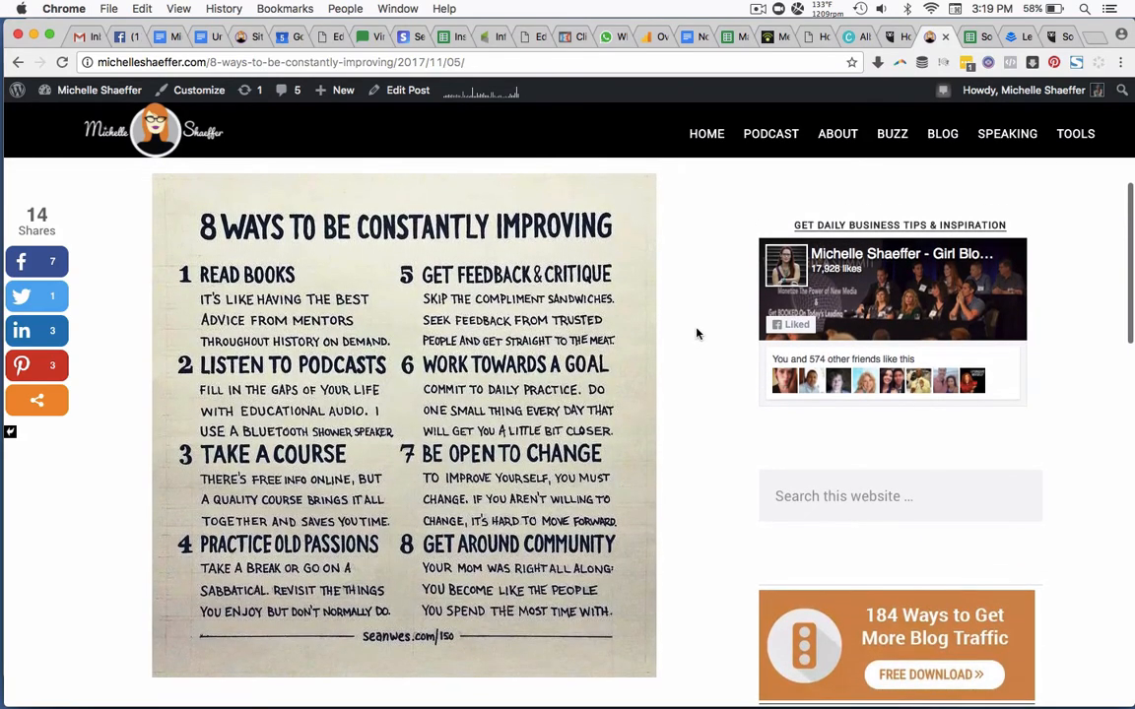
pyautogui.scroll(3, 696, 333)
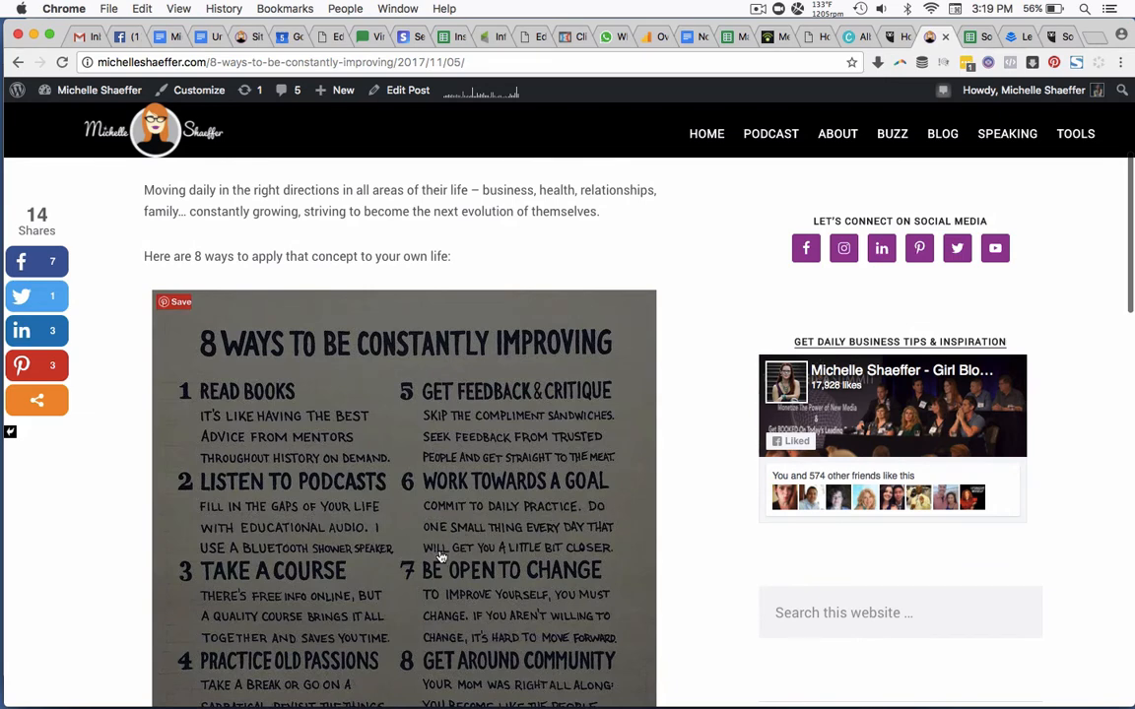
# Write "Reality is that your actions determine whether you achieve your goals -" before the short link in cell B7, the Reality post.
pyautogui.click(973, 37)
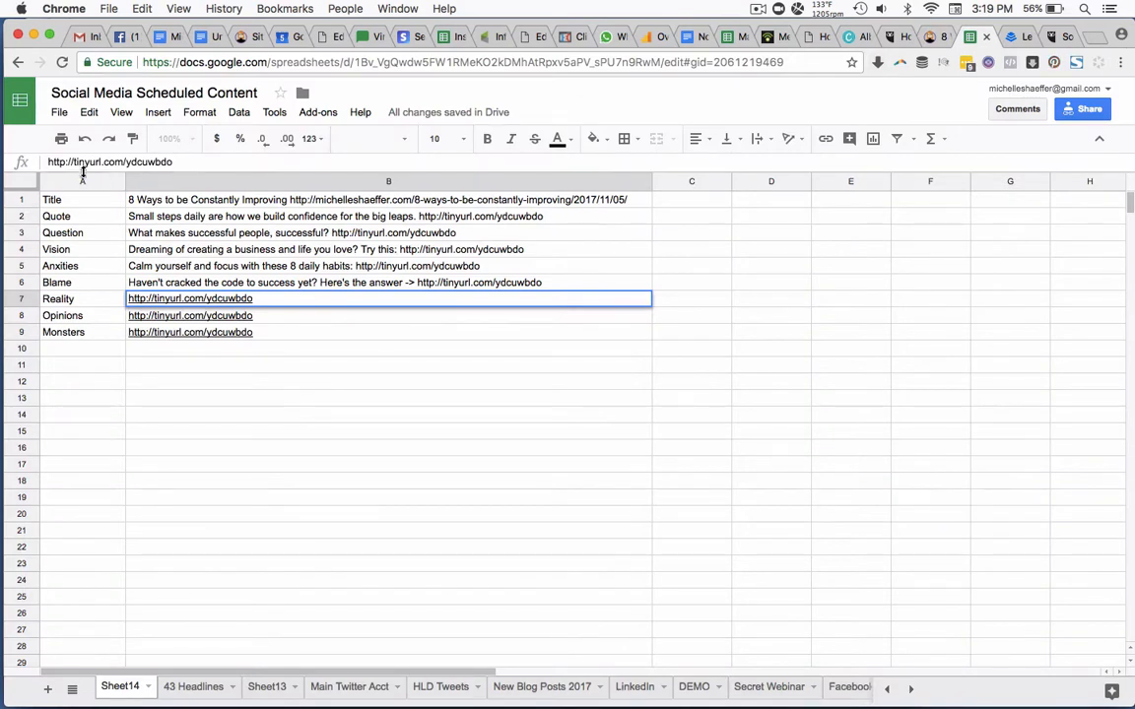
pyautogui.click(48, 161)
pyautogui.write('Reality')
pyautogui.write(' is that your actio')
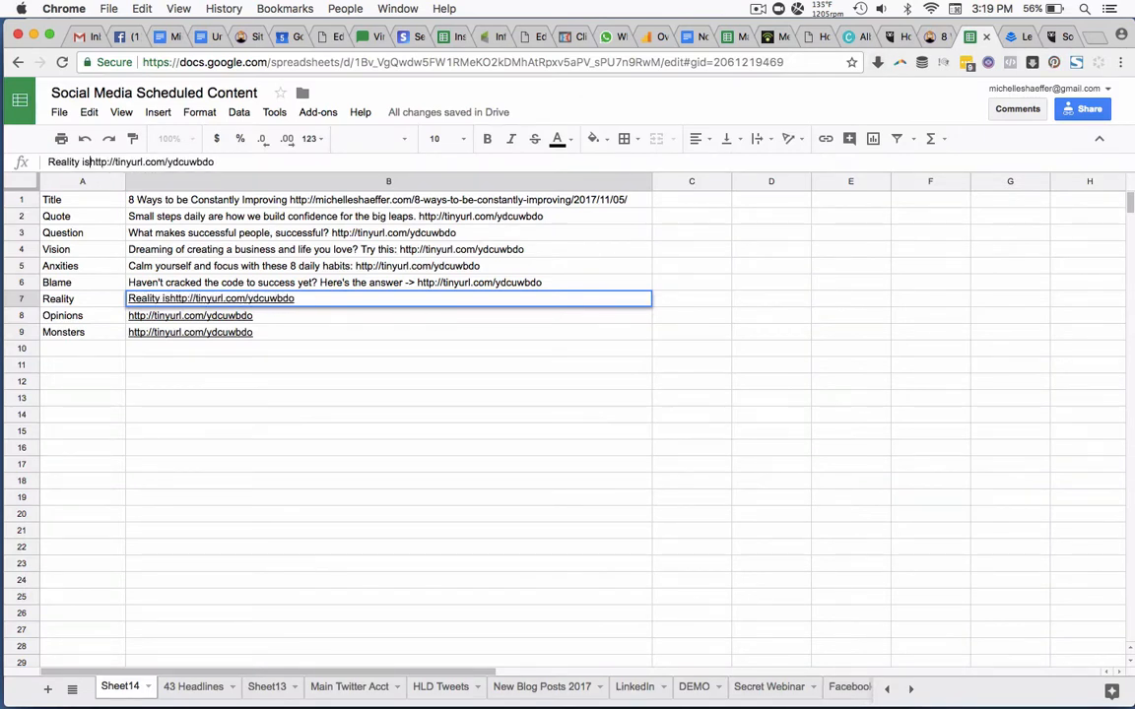
pyautogui.write('ns deter')
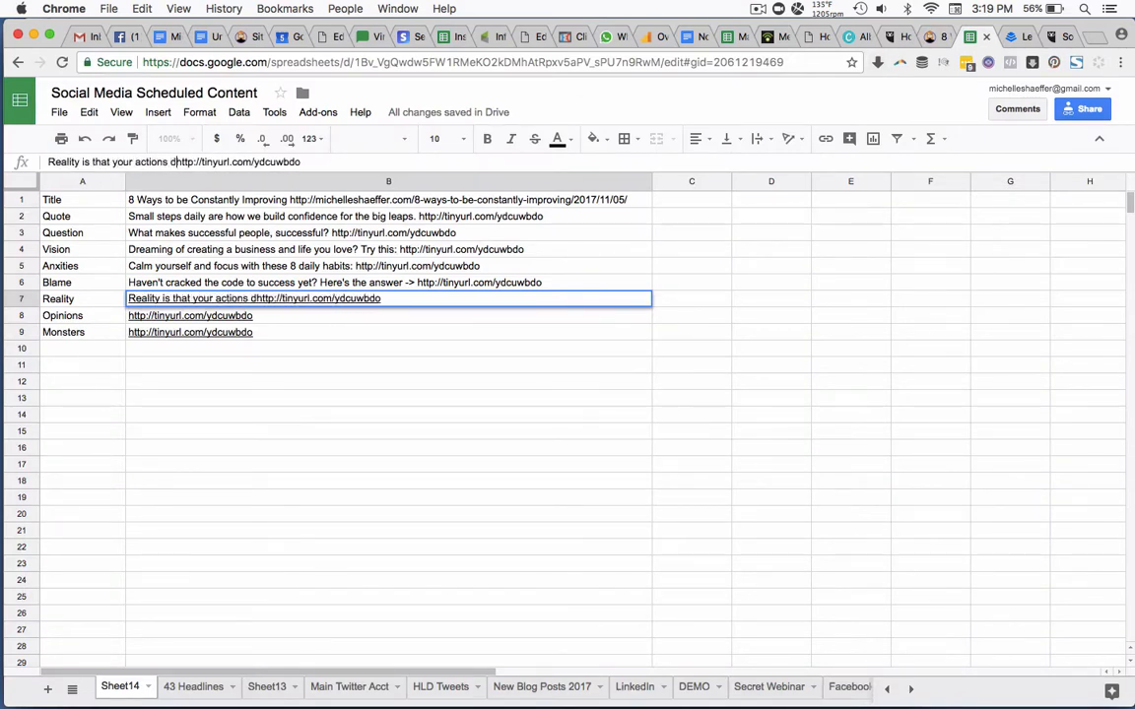
pyautogui.write('mine ')
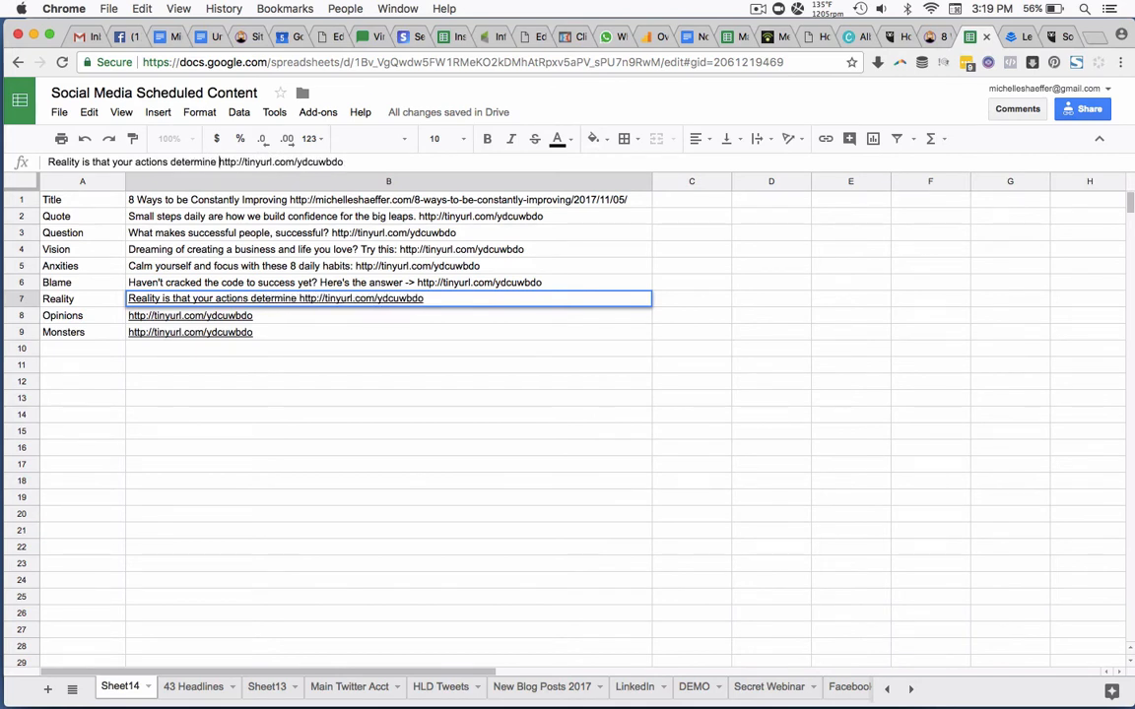
pyautogui.write('whether you ac')
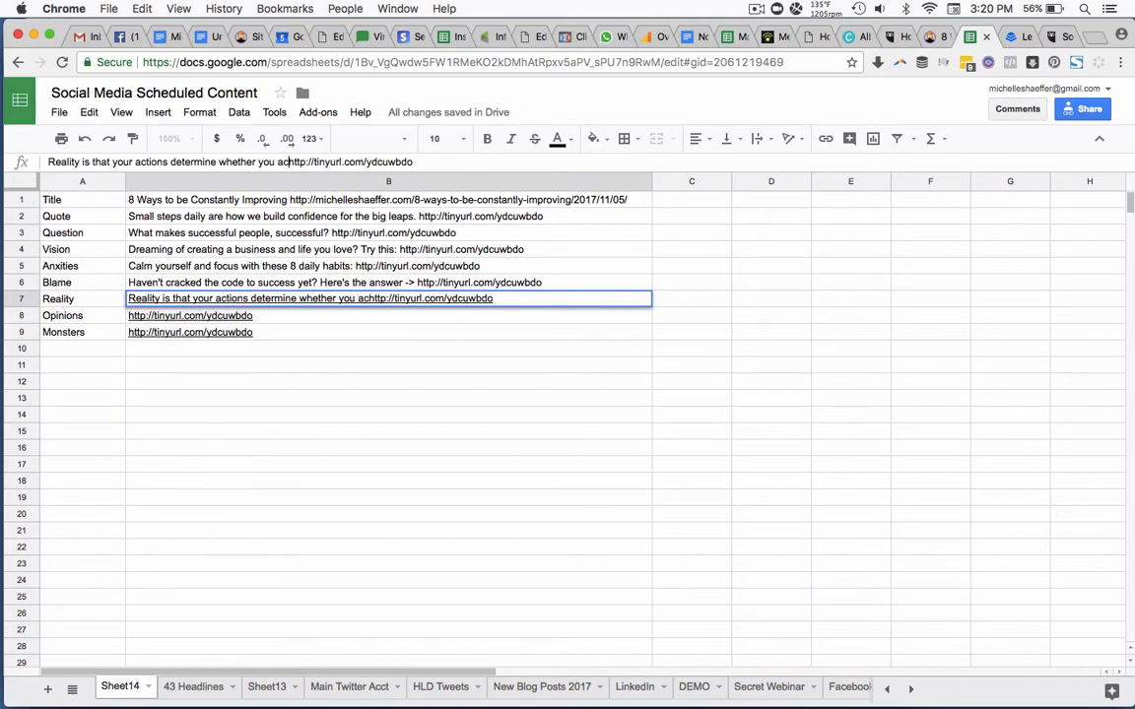
pyautogui.write('hieve your goals - h')
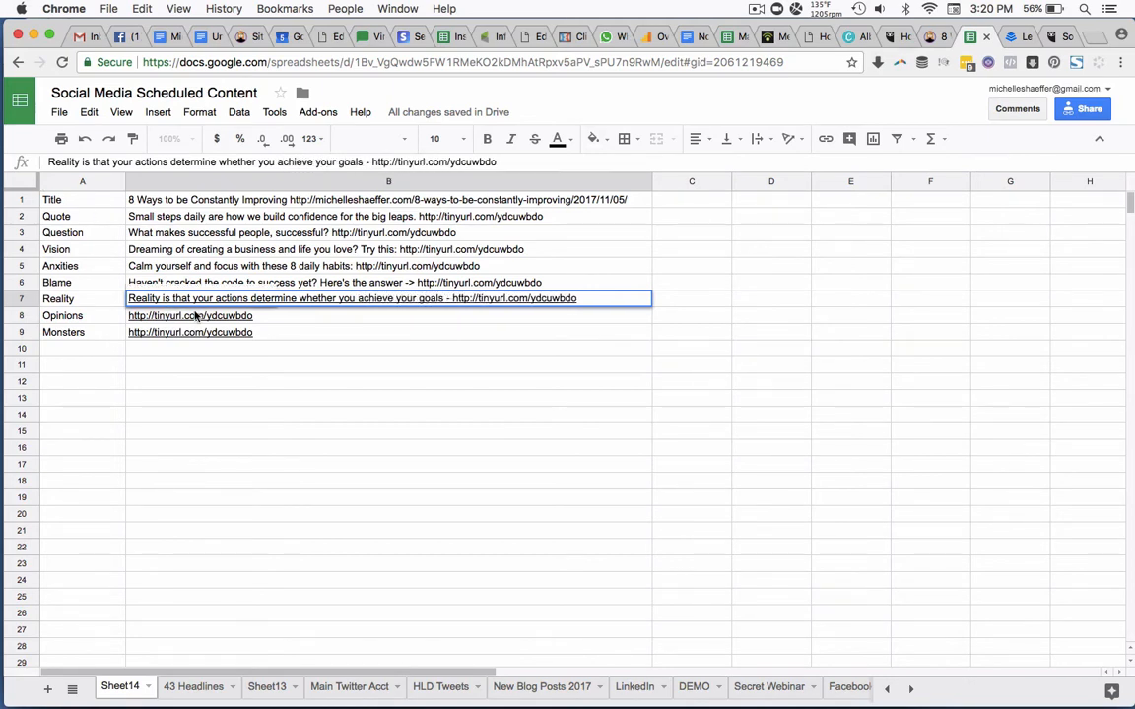
# Check the blog post's graphic and write "Surround yourself with who you want to become, or else..." before the short link in cell B8, the Opinions post.
pyautogui.click(276, 316)
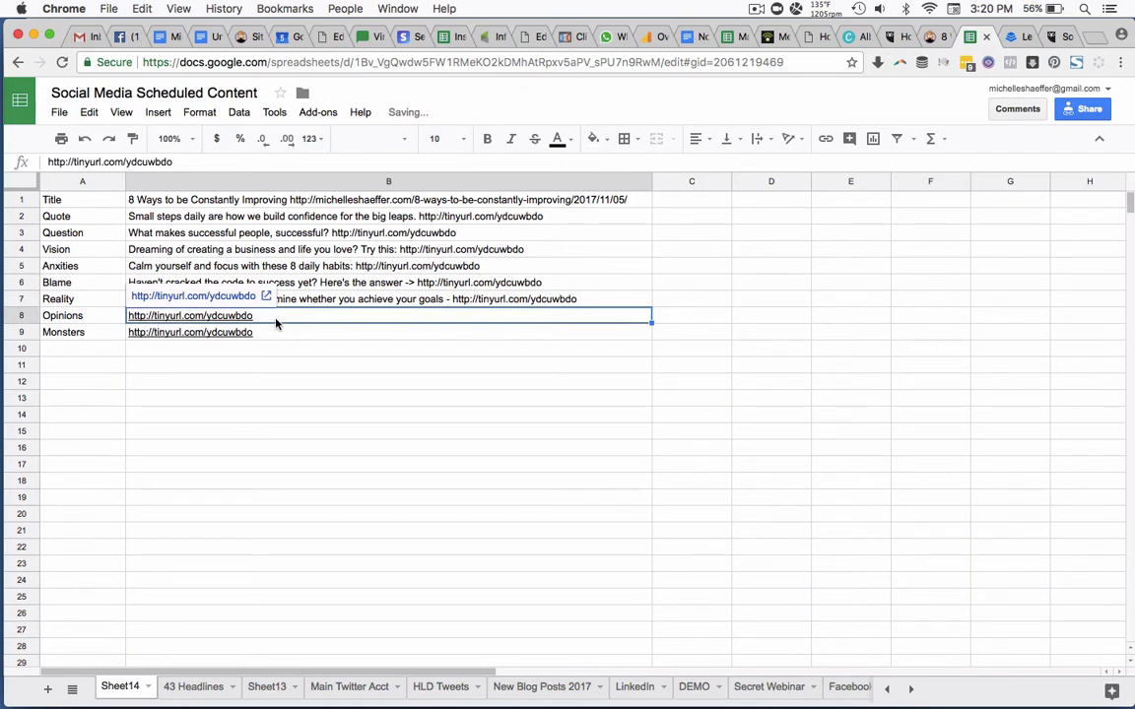
pyautogui.doubleClick(276, 318)
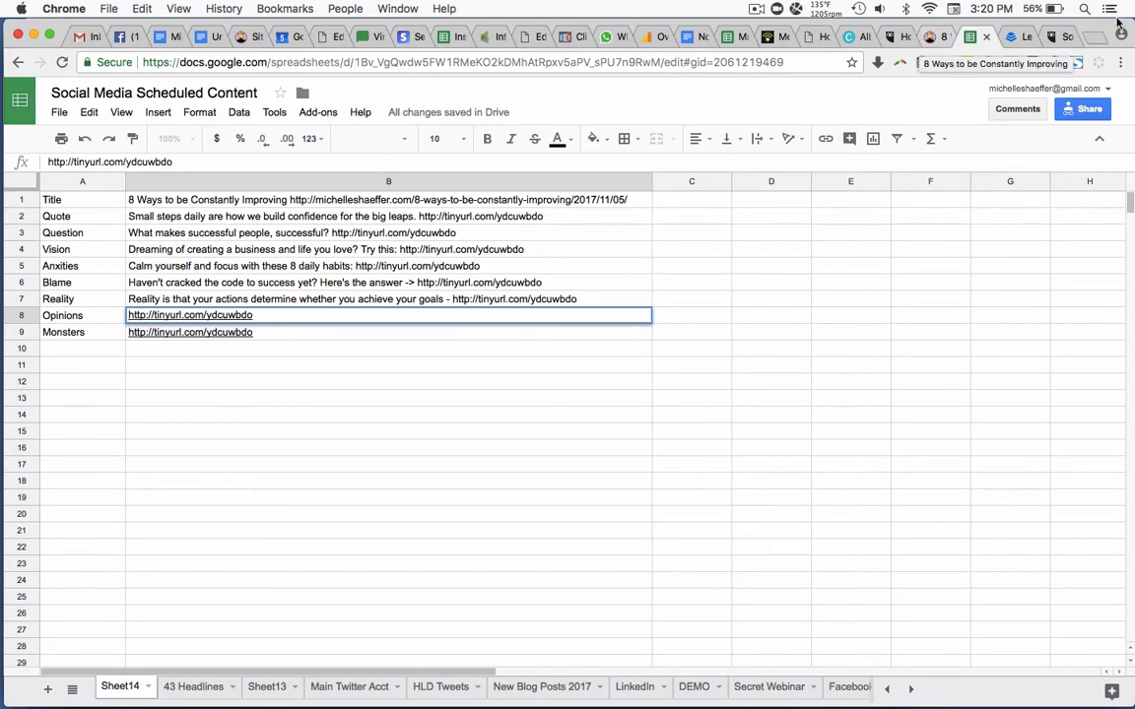
pyautogui.click(929, 37)
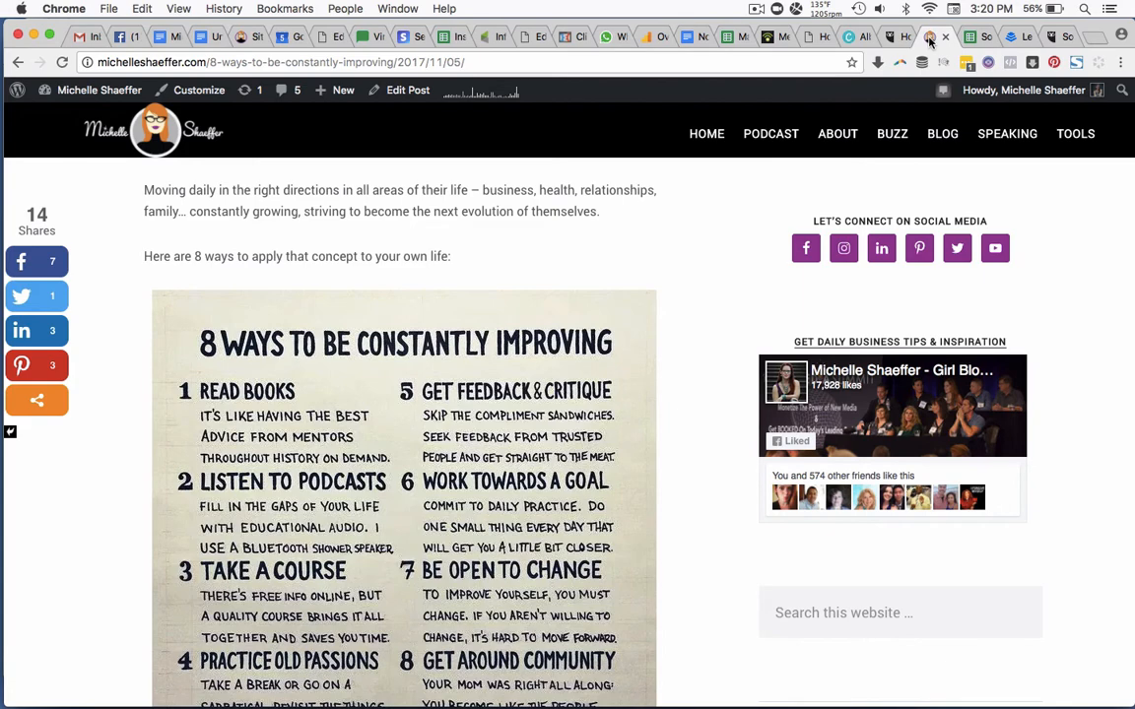
pyautogui.scroll(-2, 699, 313)
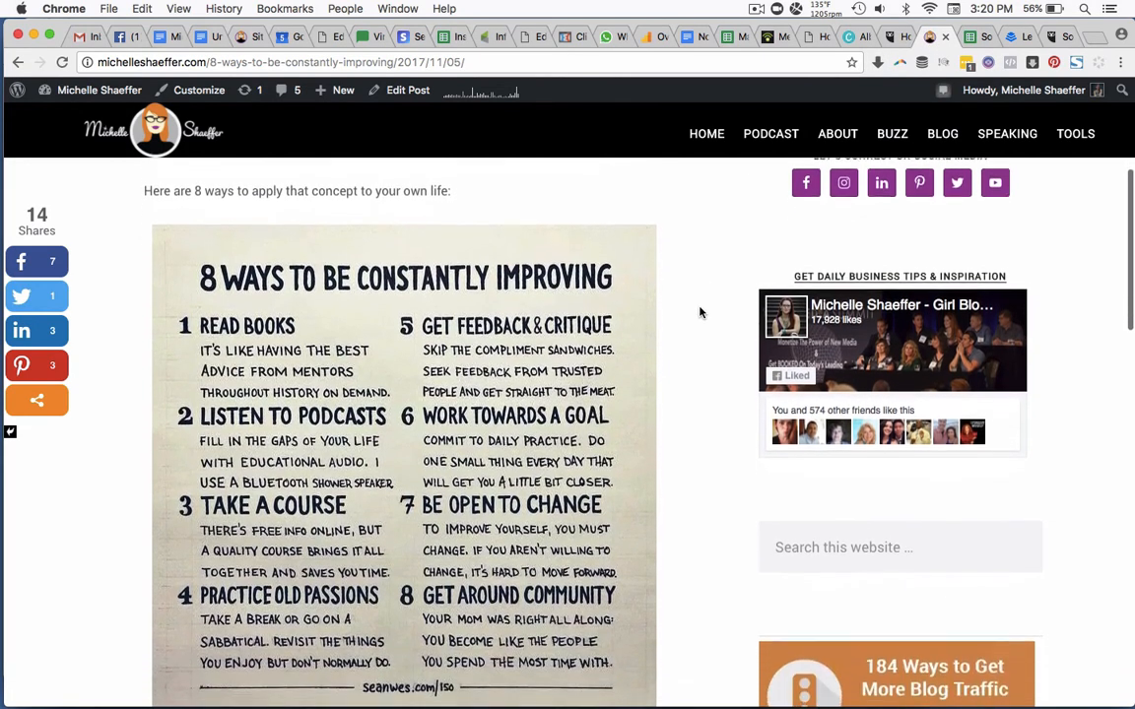
pyautogui.scroll(-2, 700, 313)
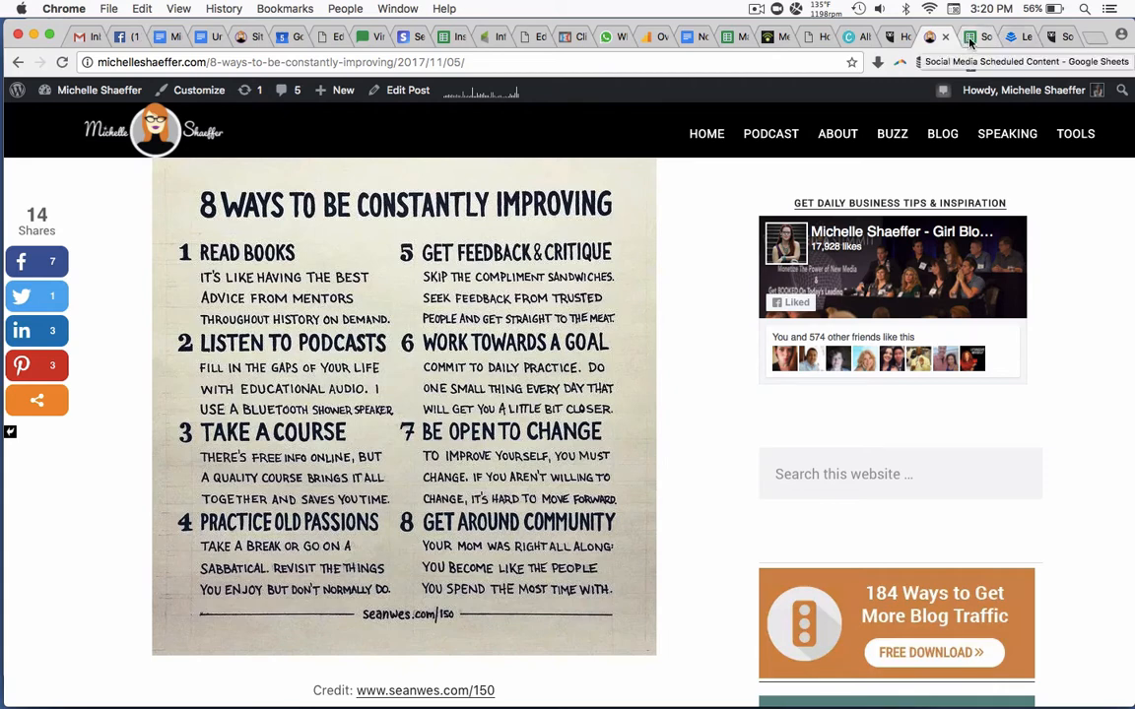
pyautogui.click(971, 40)
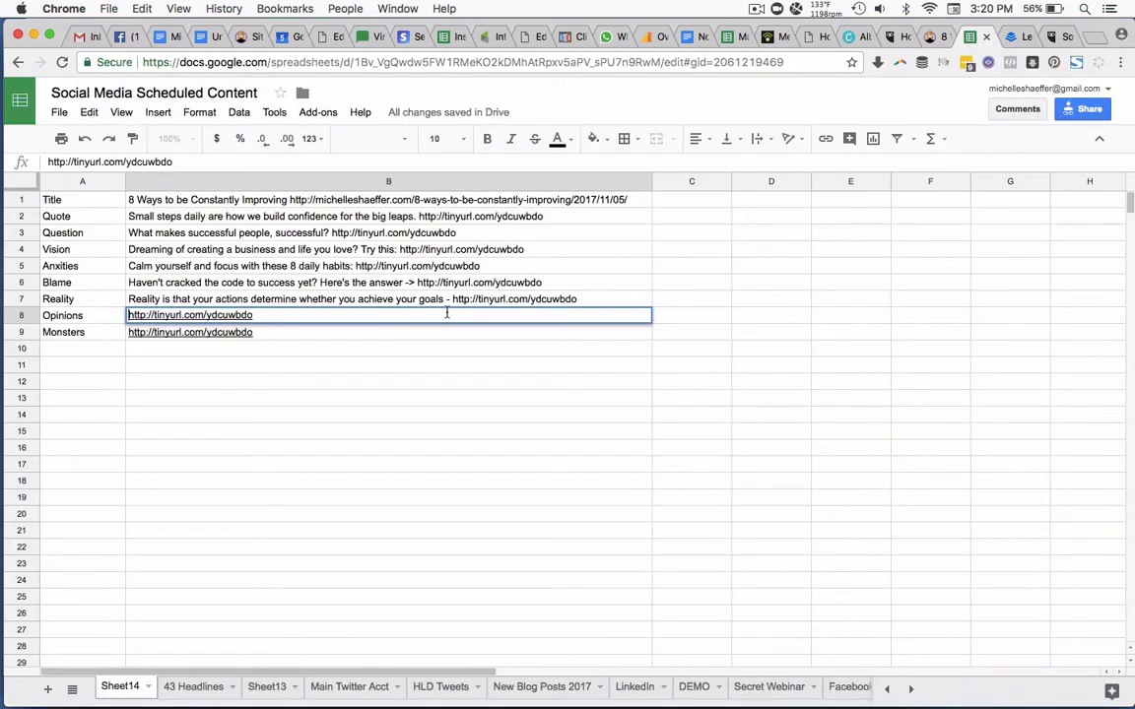
pyautogui.write('Surround yourself w')
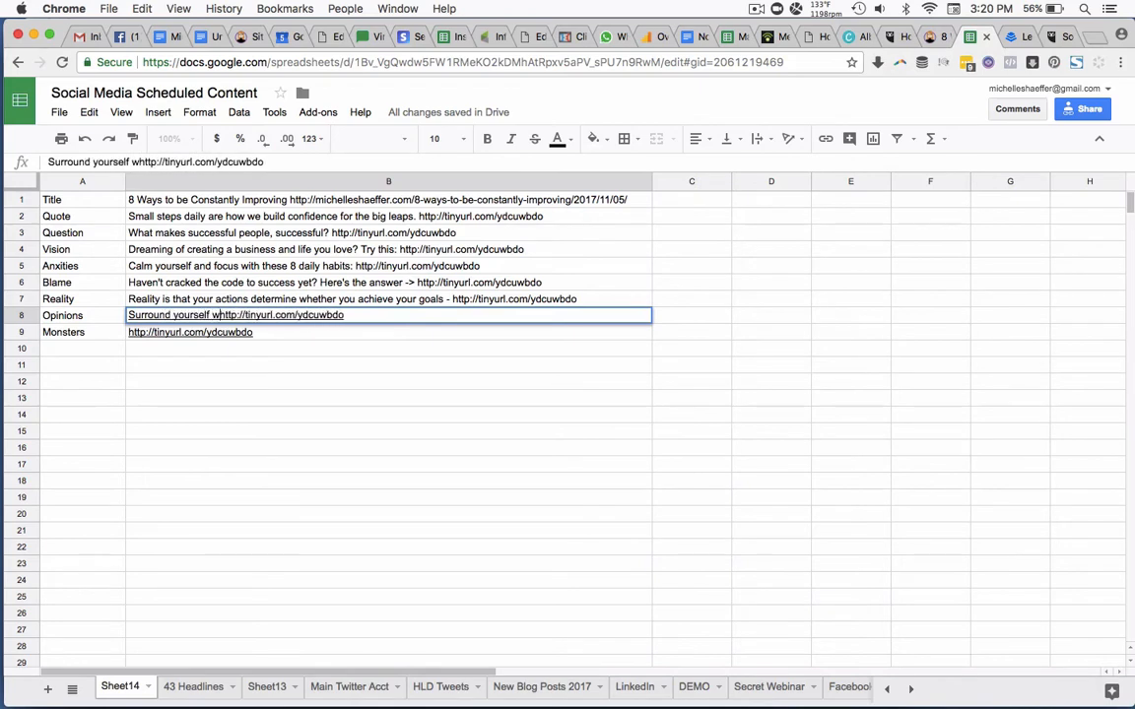
pyautogui.write('ith who you want to')
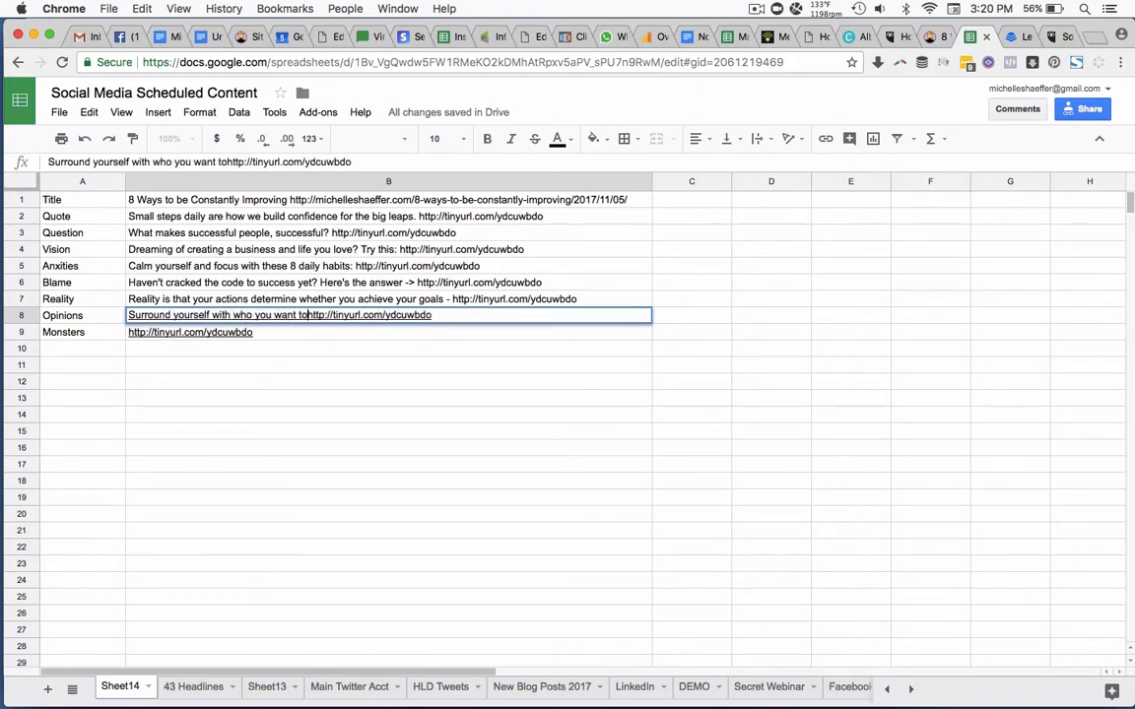
pyautogui.write(' become')
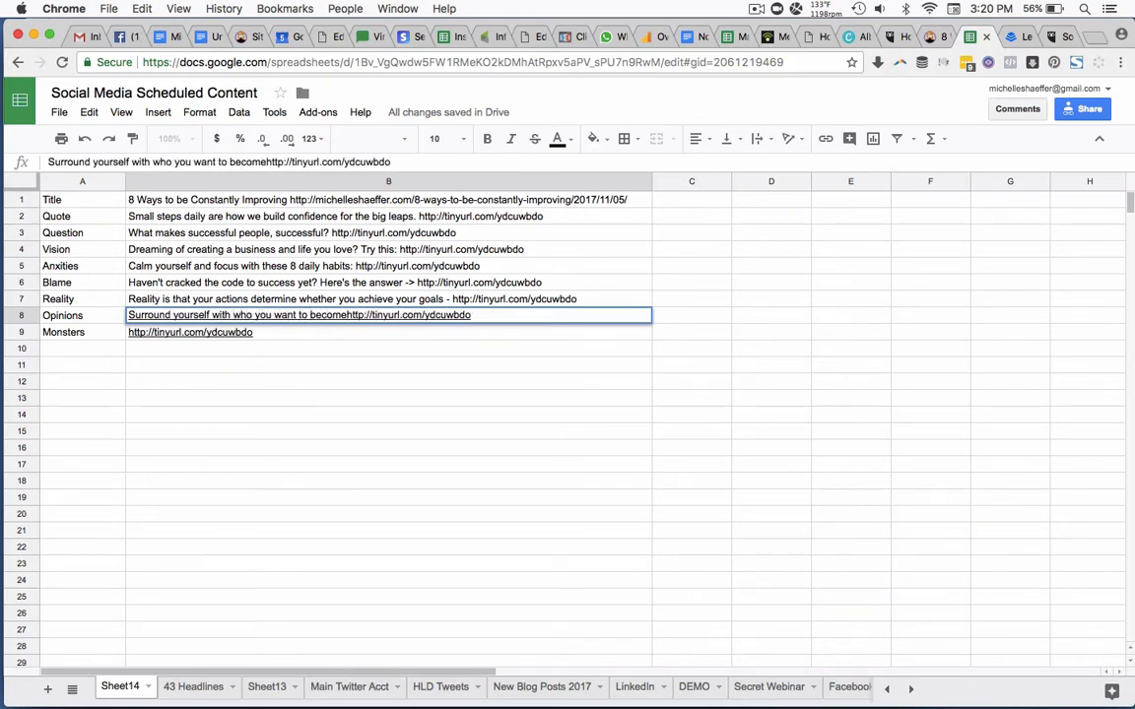
pyautogui.write(', or else...')
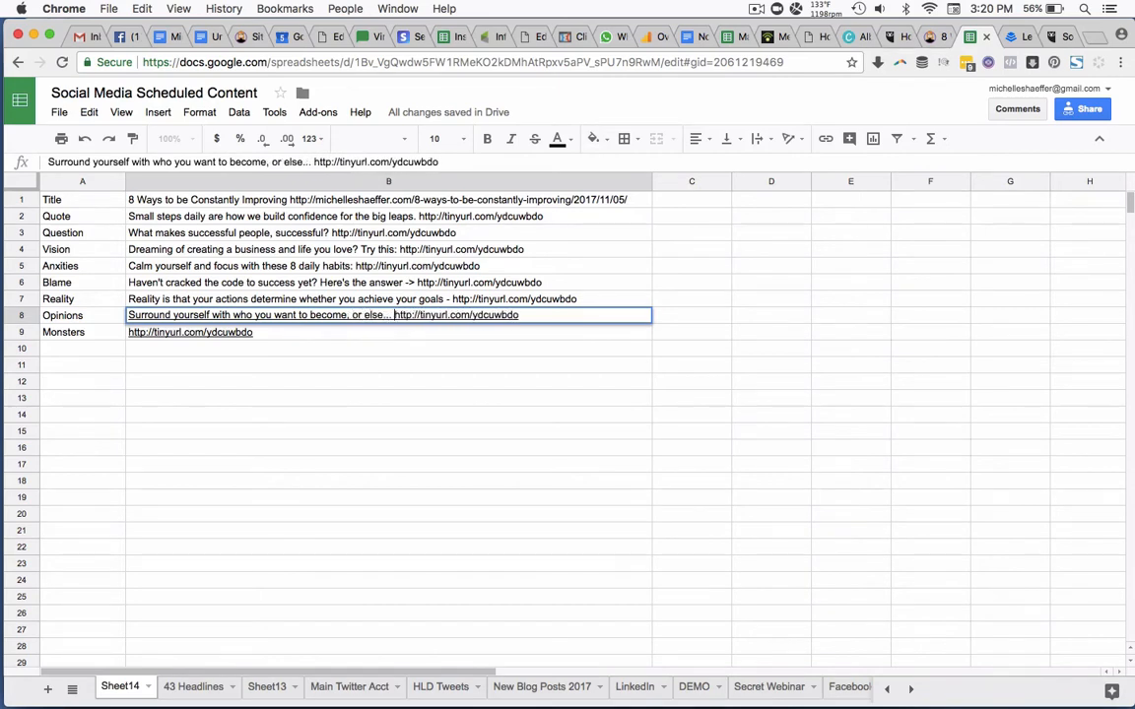
pyautogui.press('Return')
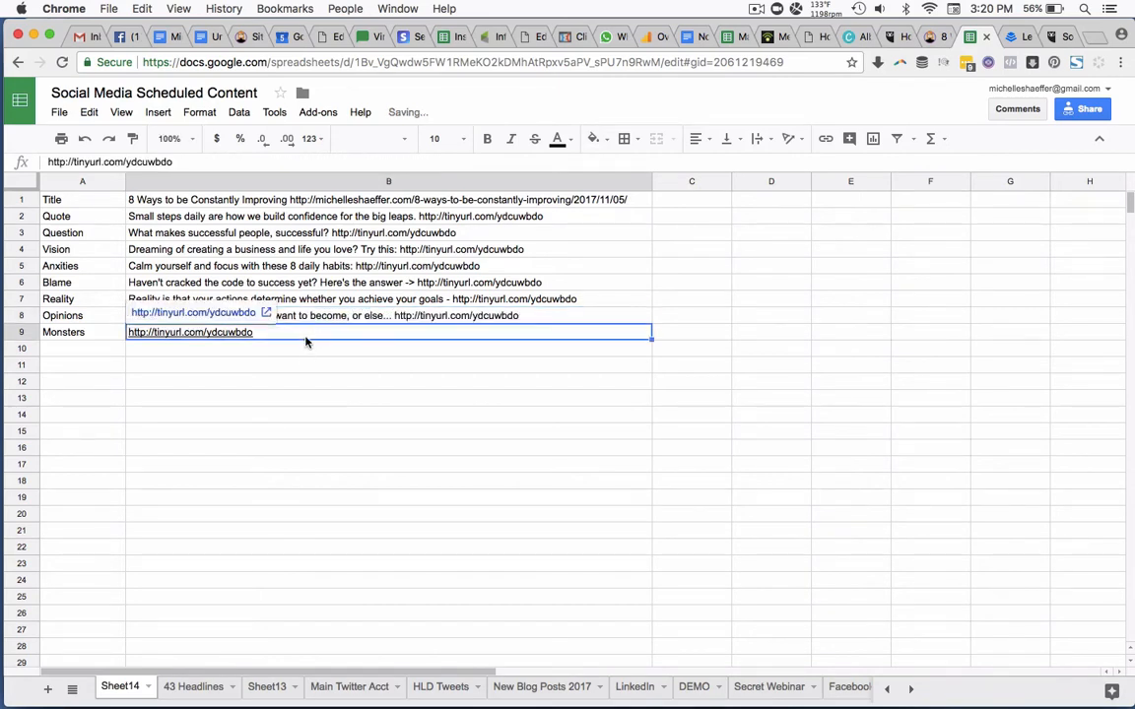
# Write "Fear of failing got you hiding under your desk? These 8 habits will help you succeed:" before the short link in cell B9, the Monsters post.
pyautogui.click(47, 164)
pyautogui.write('Fear of')
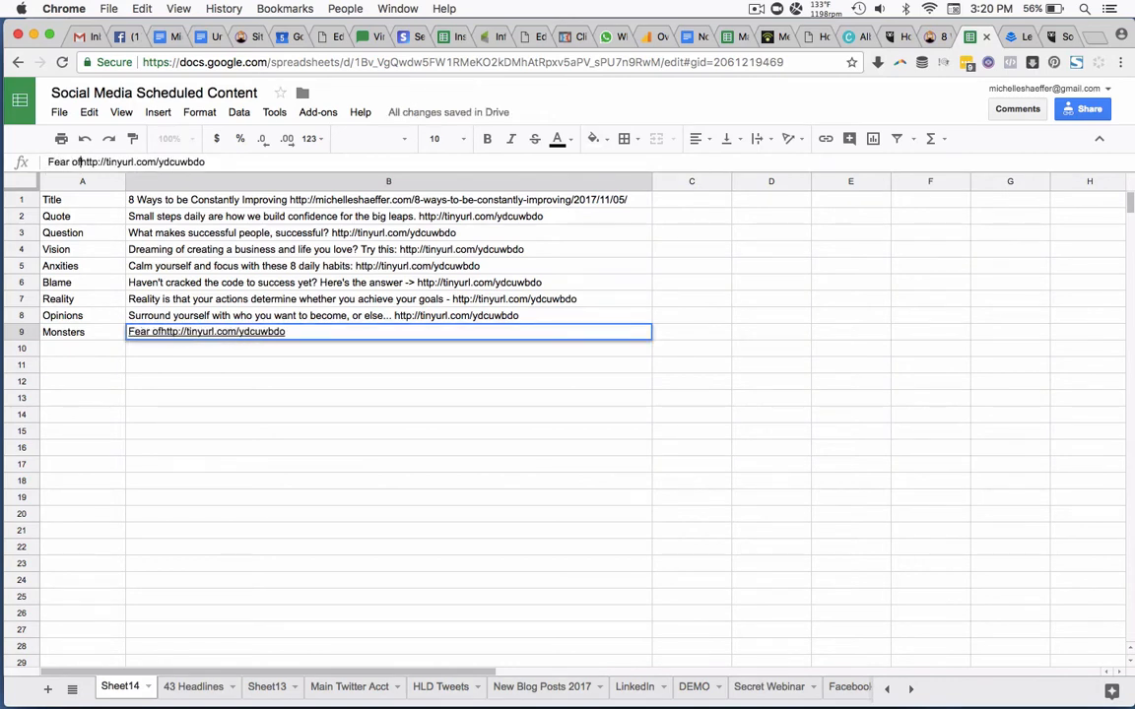
pyautogui.write(' failing got you')
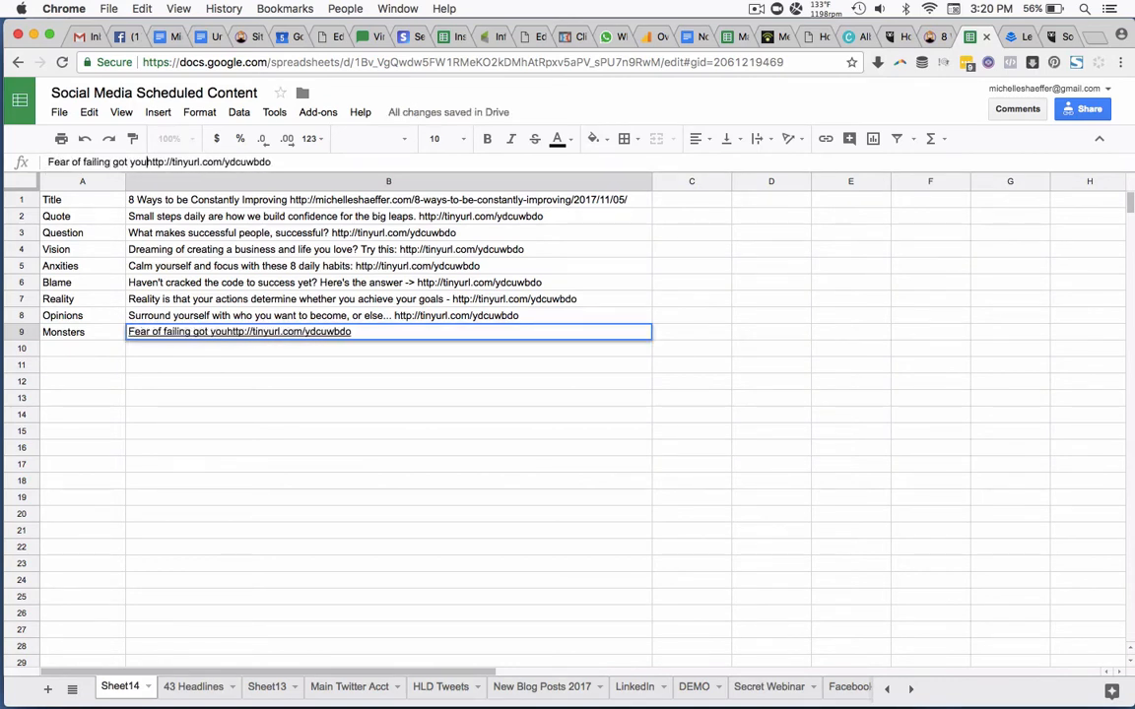
pyautogui.write(' hiding under')
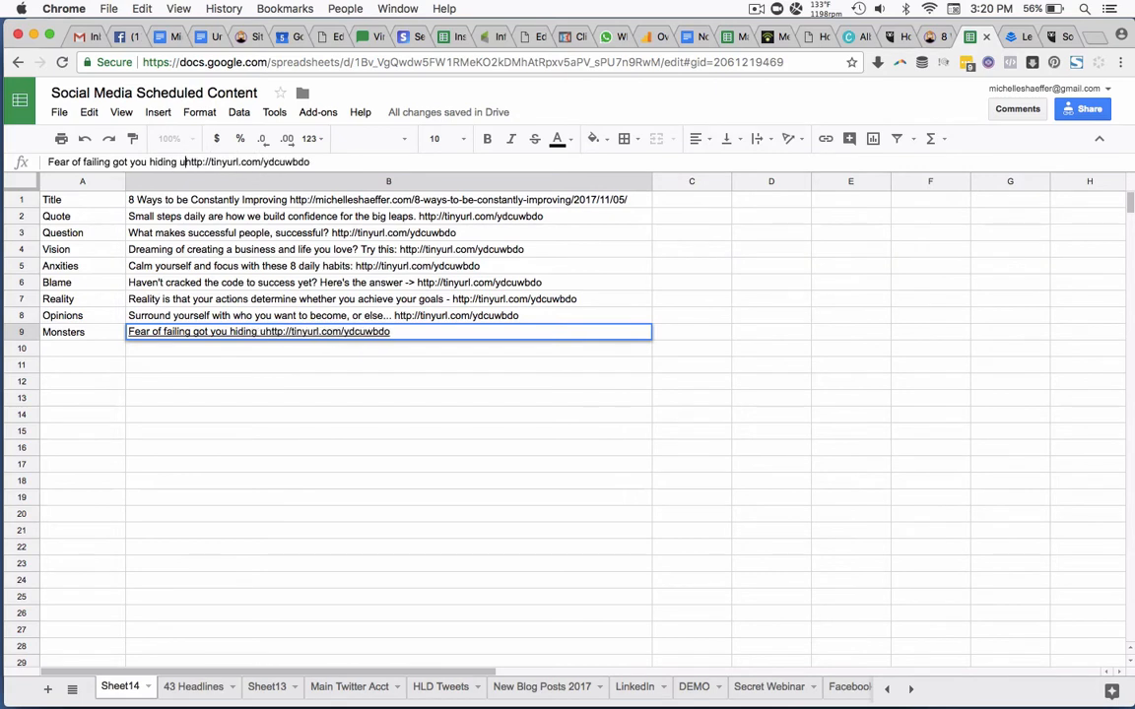
pyautogui.write(' your desk')
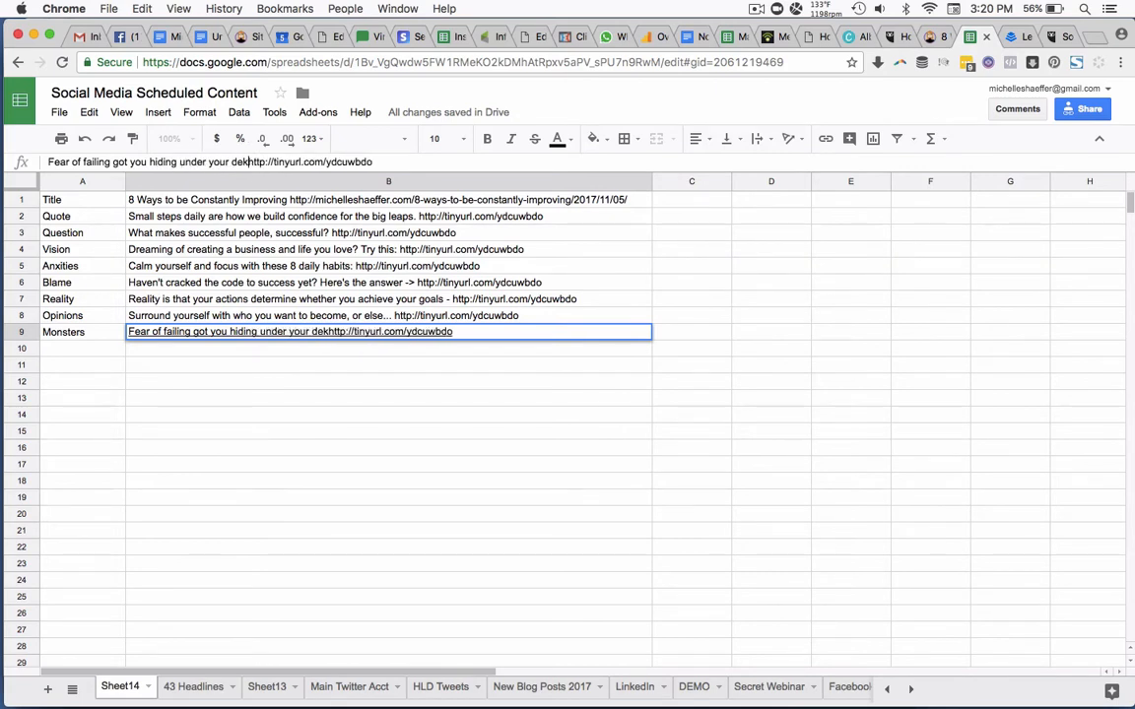
pyautogui.write('? ')
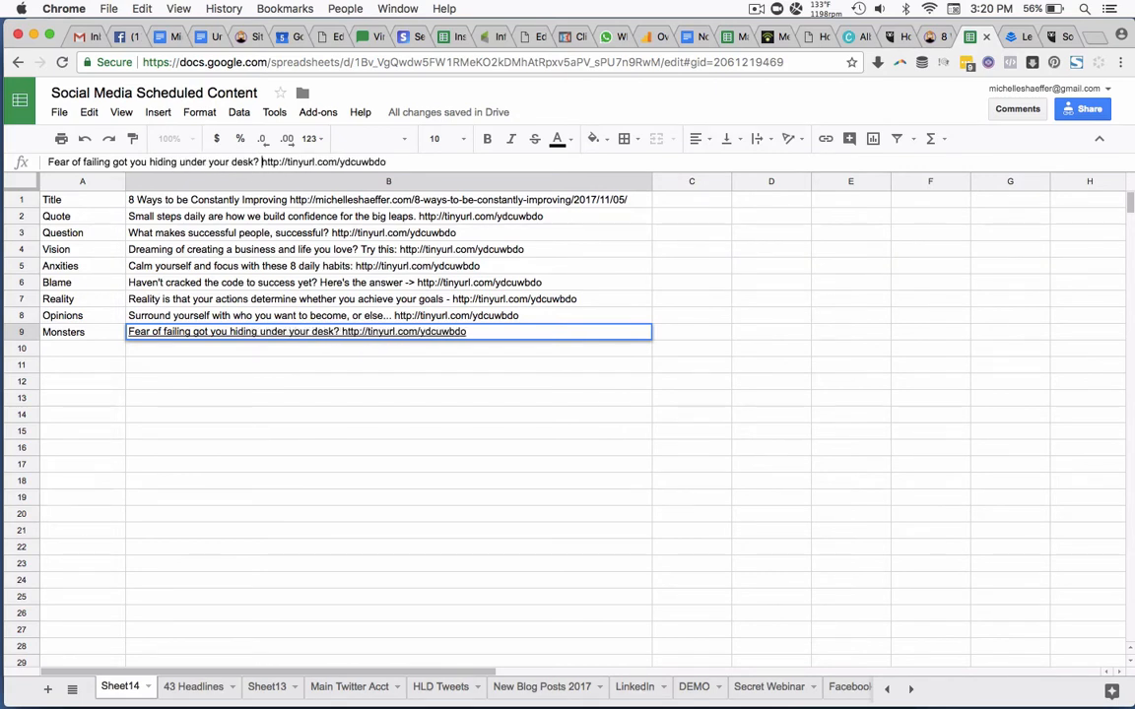
pyautogui.write('These 8 ')
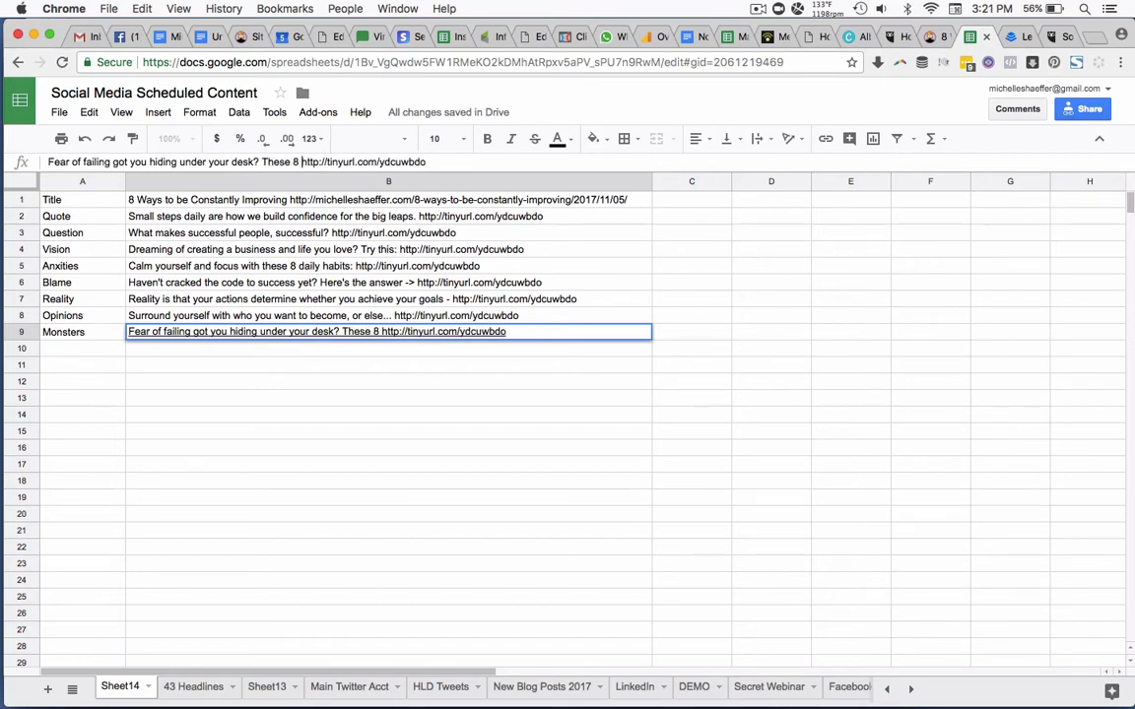
pyautogui.write('habits w')
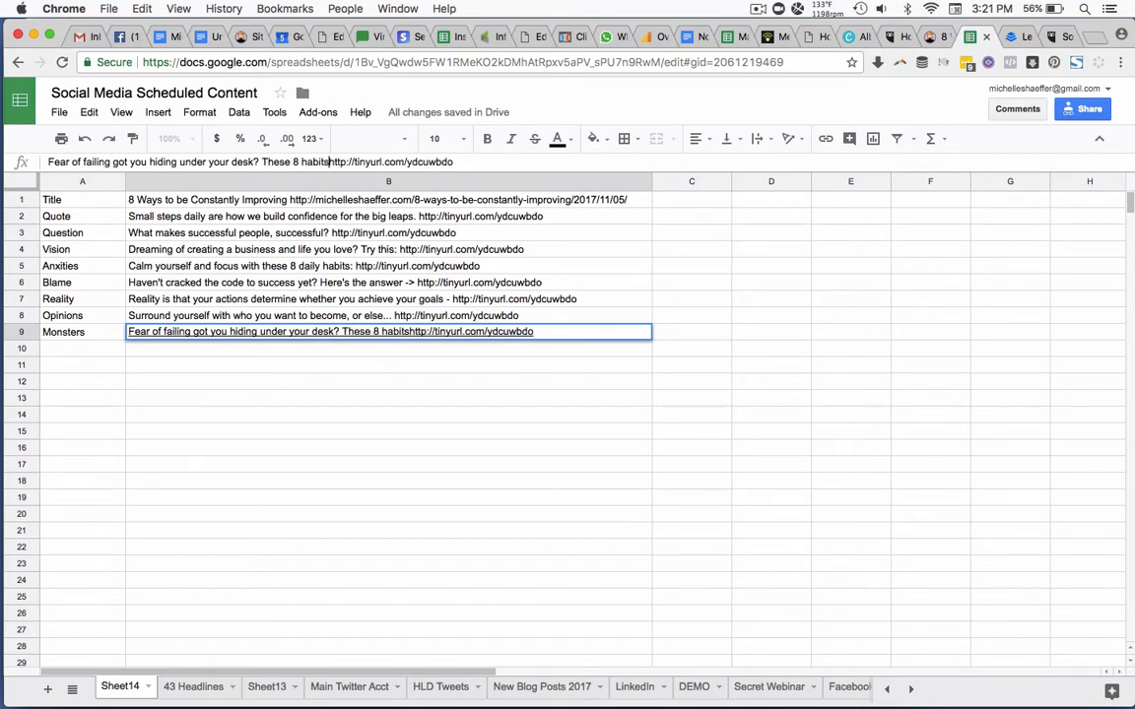
pyautogui.write('ill help you s')
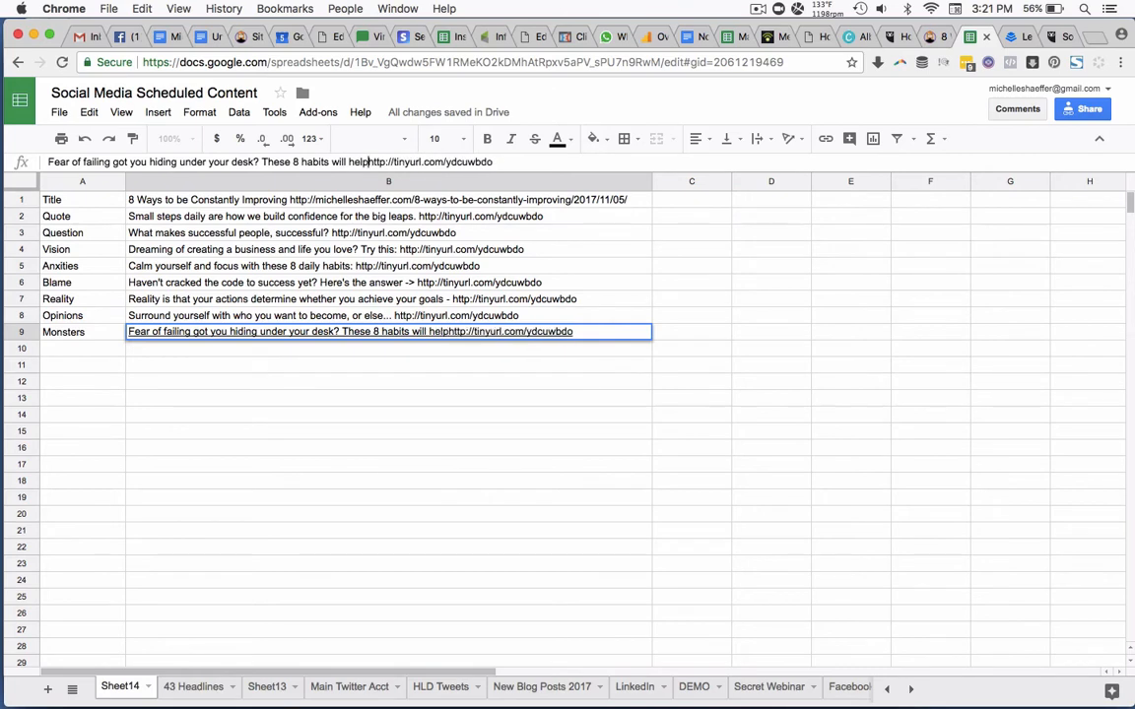
pyautogui.write('ucceed:')
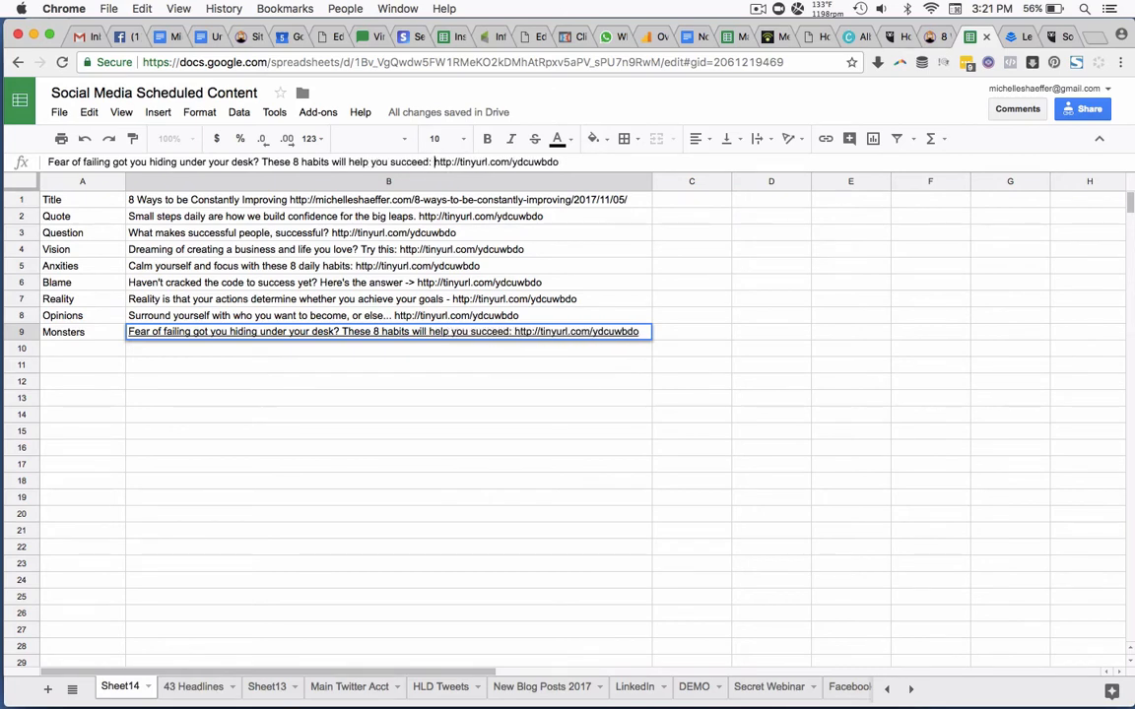
pyautogui.press('Return')
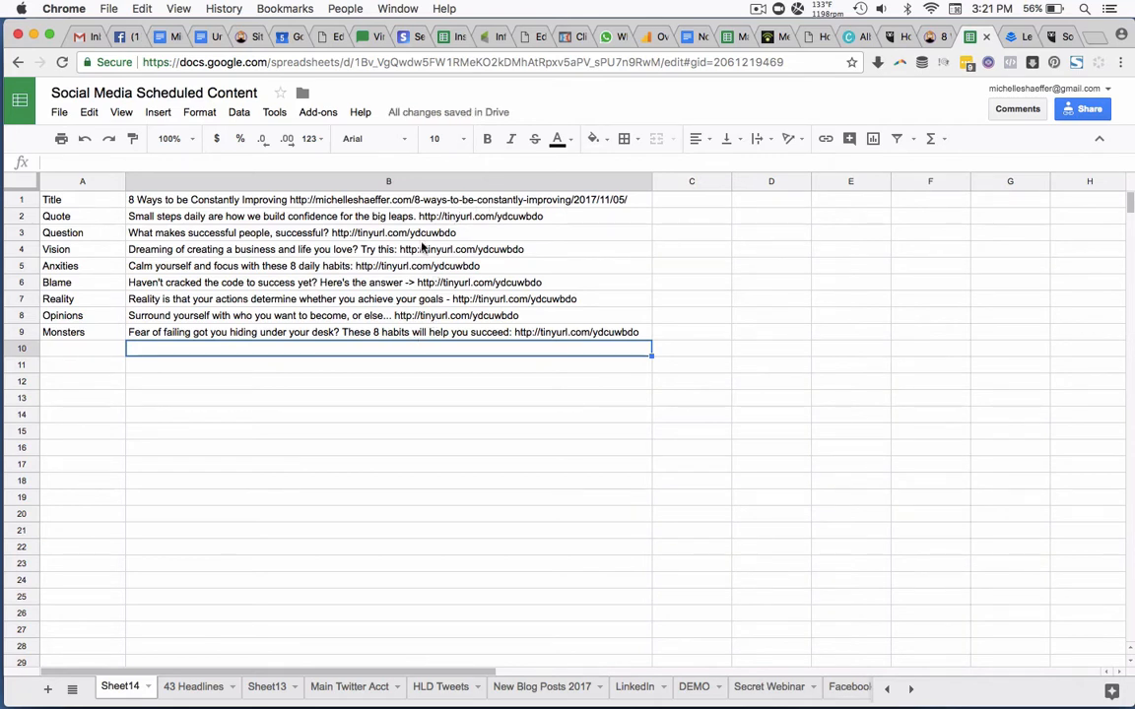
# Add the hashtags "#growth #selfgrowth #improve" after the link in the Title post, cell B1.
pyautogui.click(638, 200)
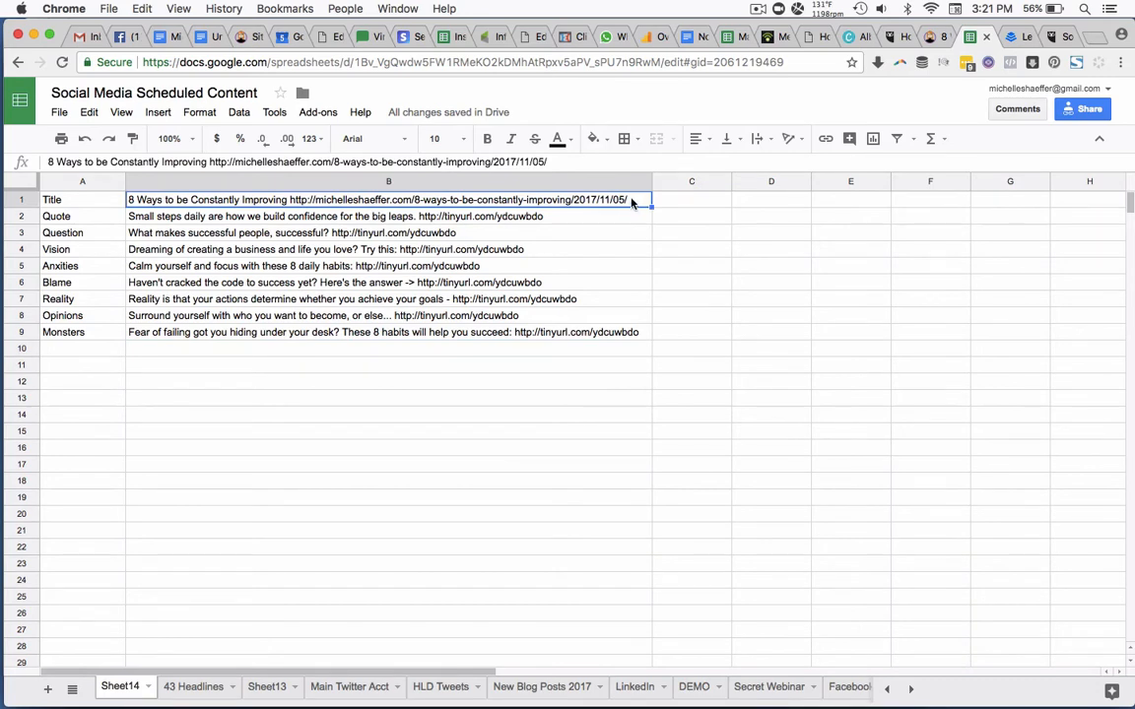
pyautogui.doubleClick(632, 199)
pyautogui.write('#')
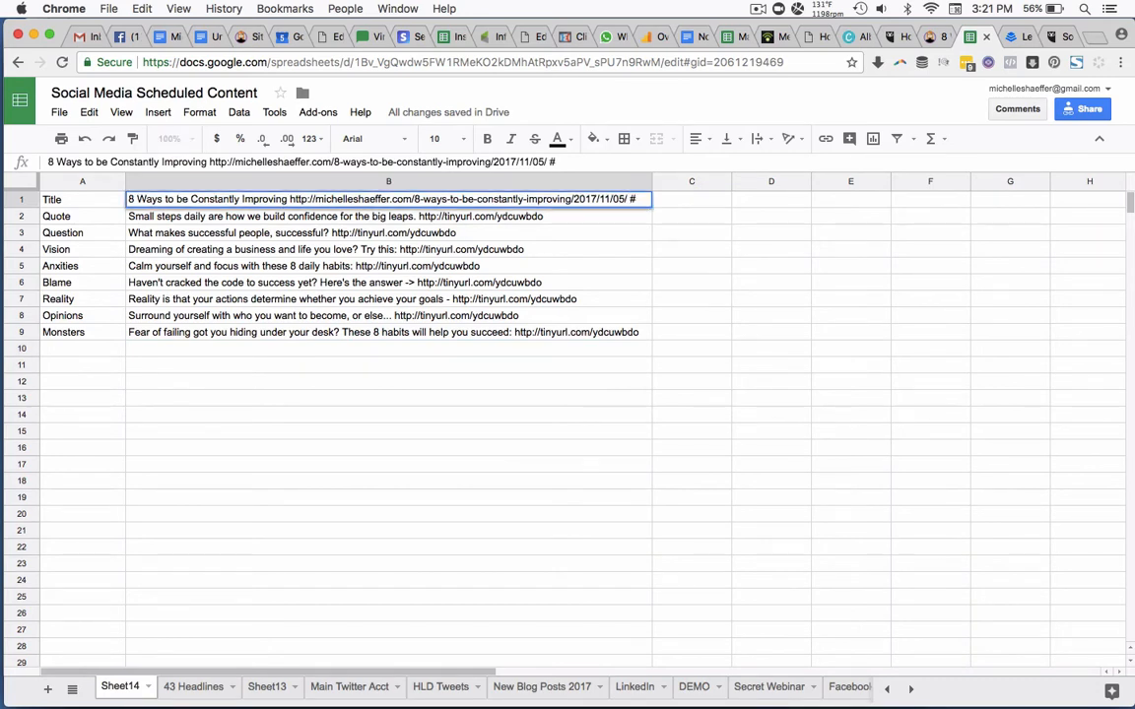
pyautogui.write('growth #selfgr')
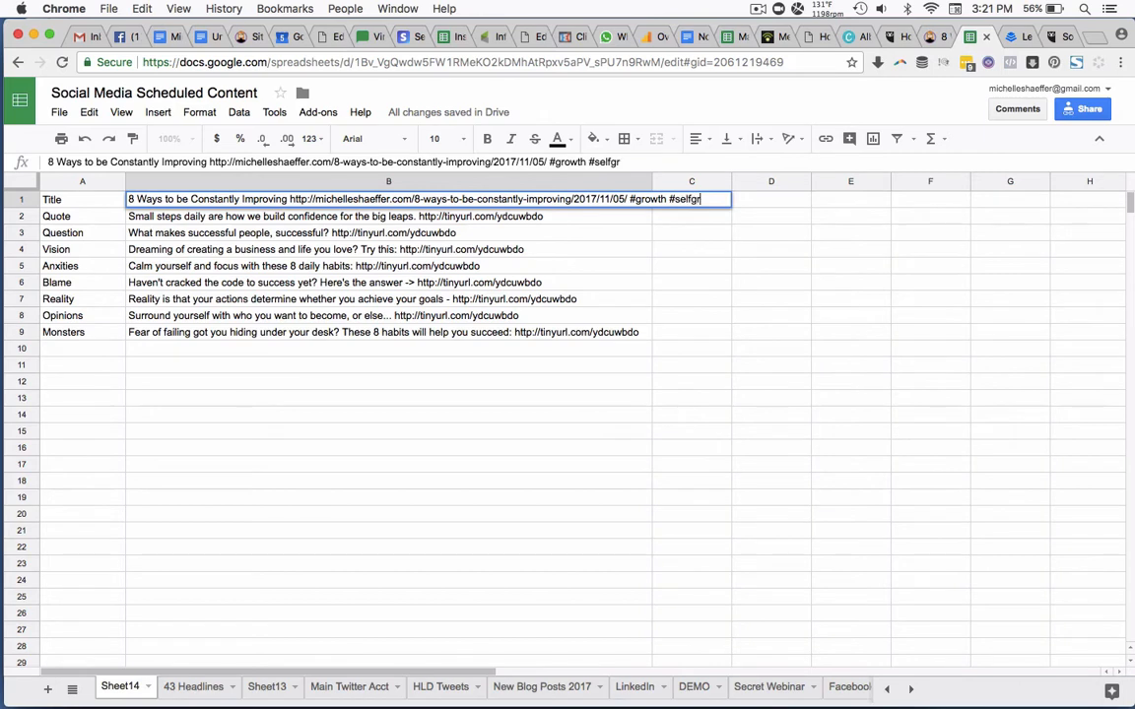
pyautogui.write('owth #impro')
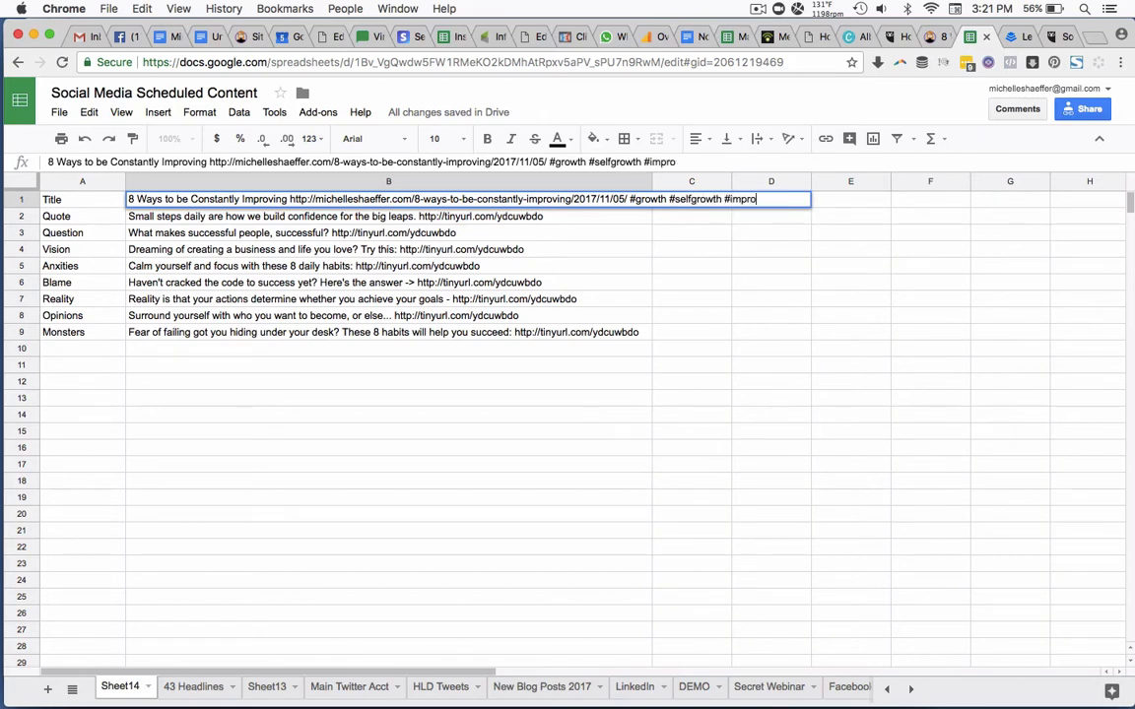
pyautogui.write('ve')
pyautogui.press('Return')
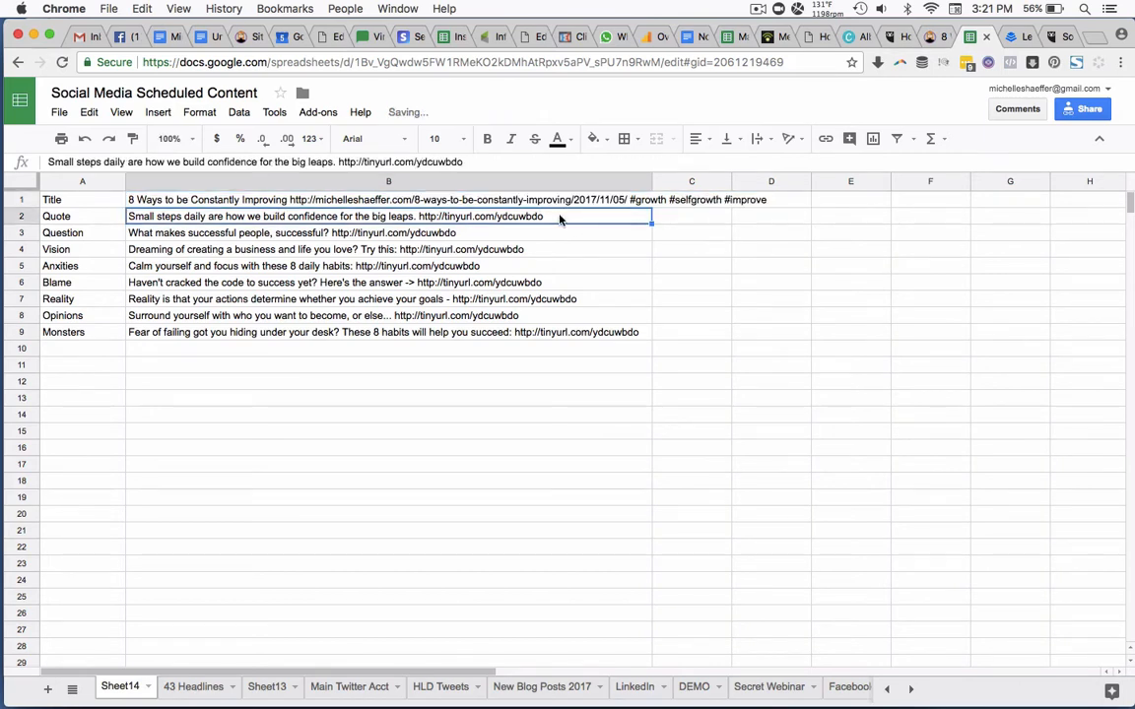
# Add the hashtags "#habits #goals #confidence" after the short link in the Quote post, cell B2.
pyautogui.press('Return')
pyautogui.write('#habits @goals')
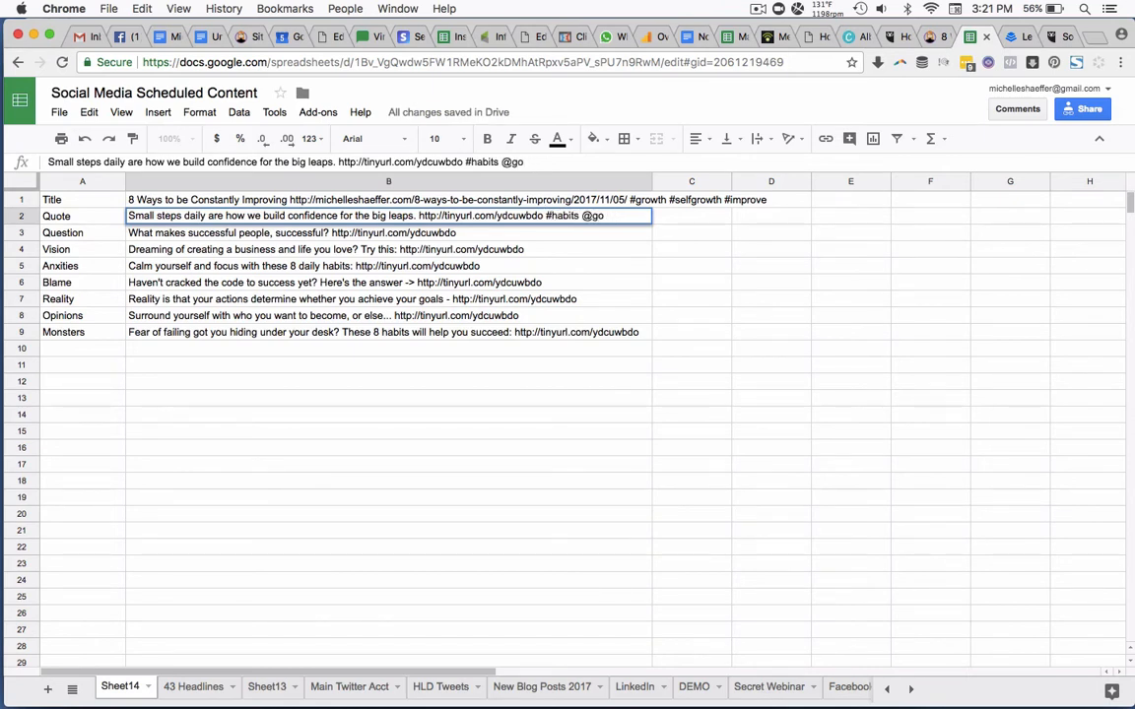
pyautogui.press('BackSpace')
pyautogui.press('BackSpace')
pyautogui.press('BackSpace')
pyautogui.write('#goals #condie')
pyautogui.write('idence')
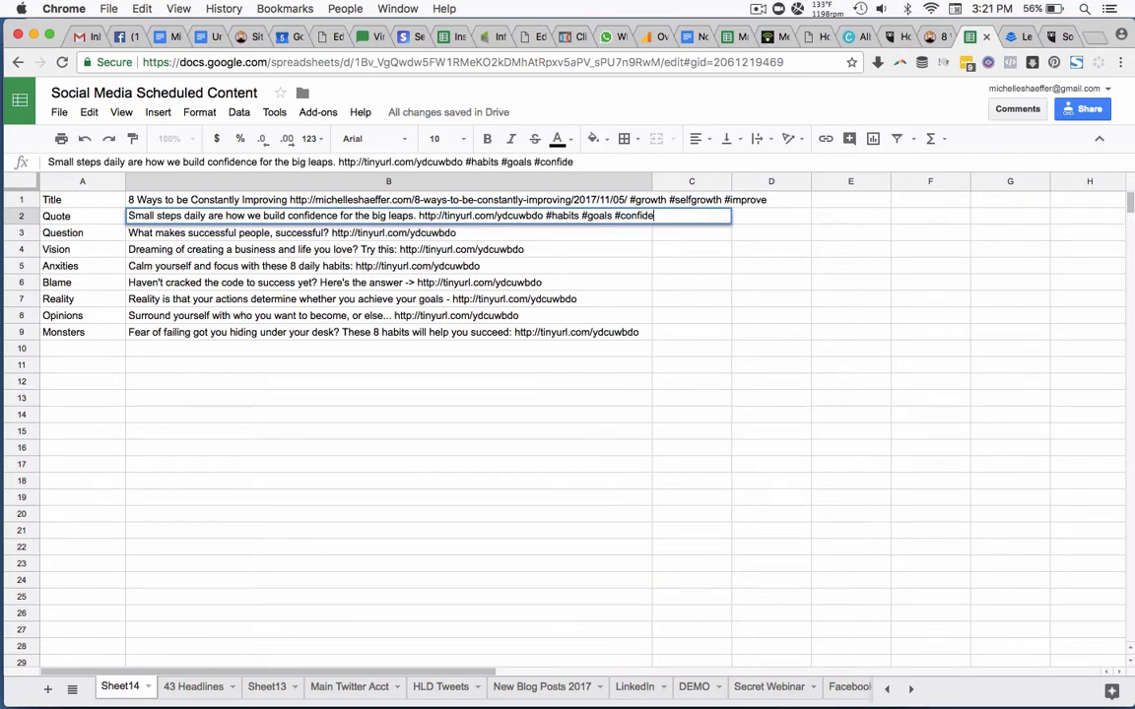
pyautogui.press('Return')
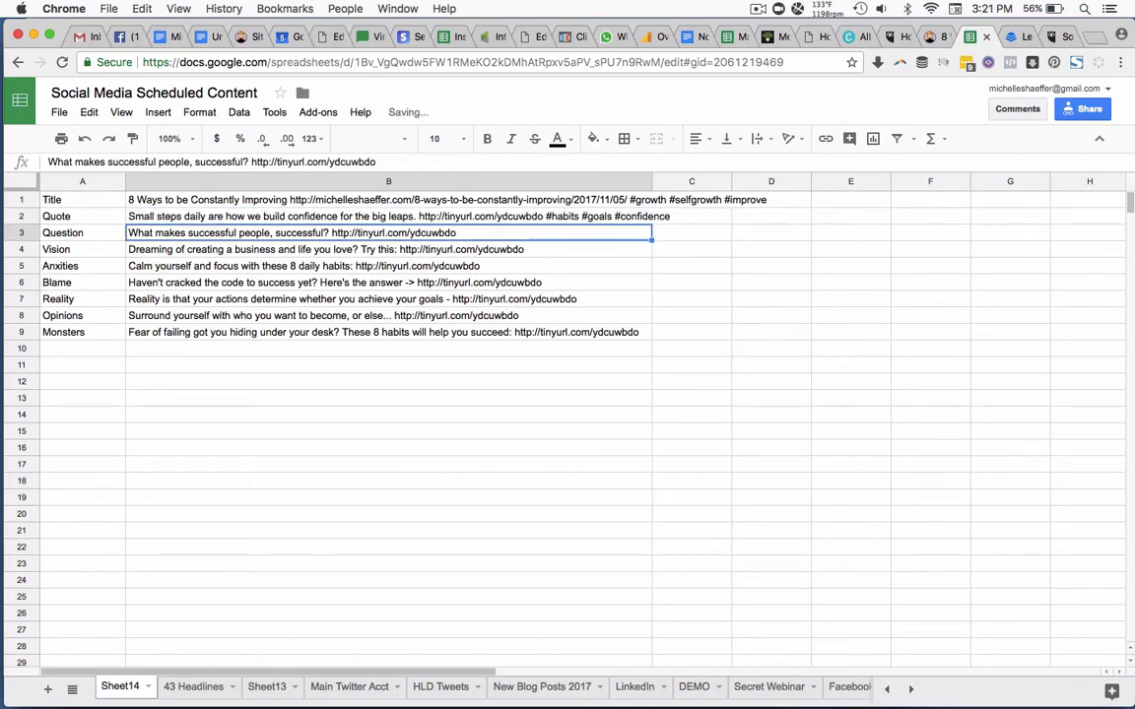
# Add the hashtags "#success #business" after the short link in the Question post, cell B3.
pyautogui.doubleClick(568, 233)
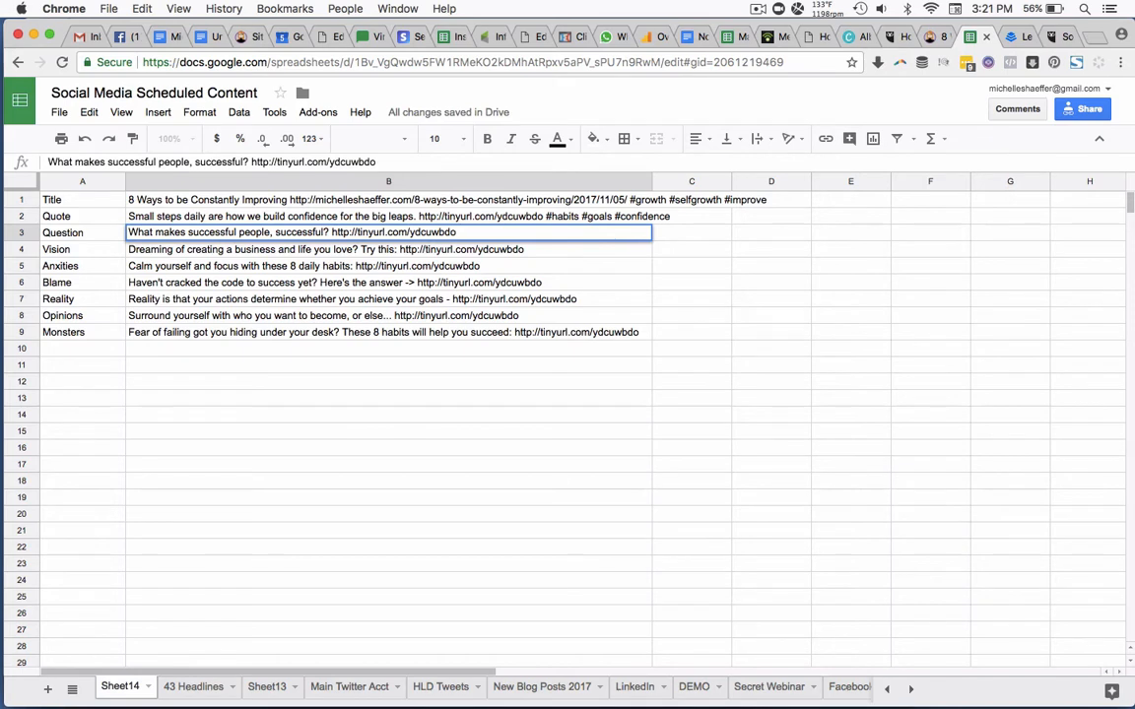
pyautogui.write('#success #')
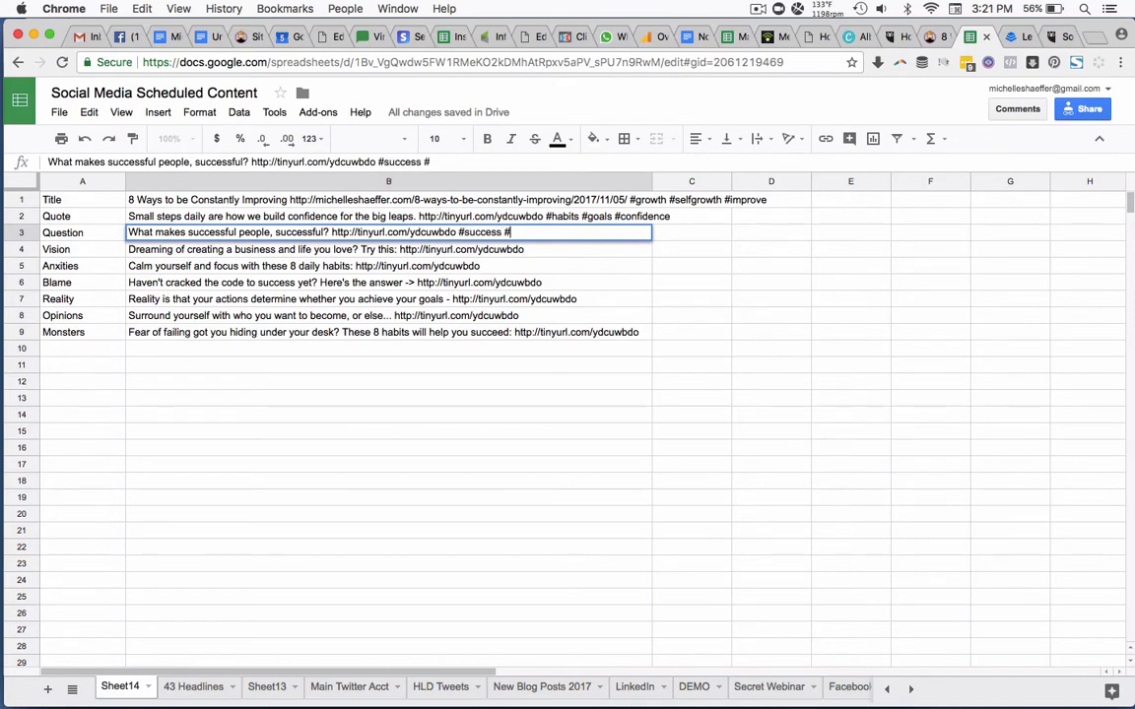
pyautogui.write('business')
pyautogui.press('Return')
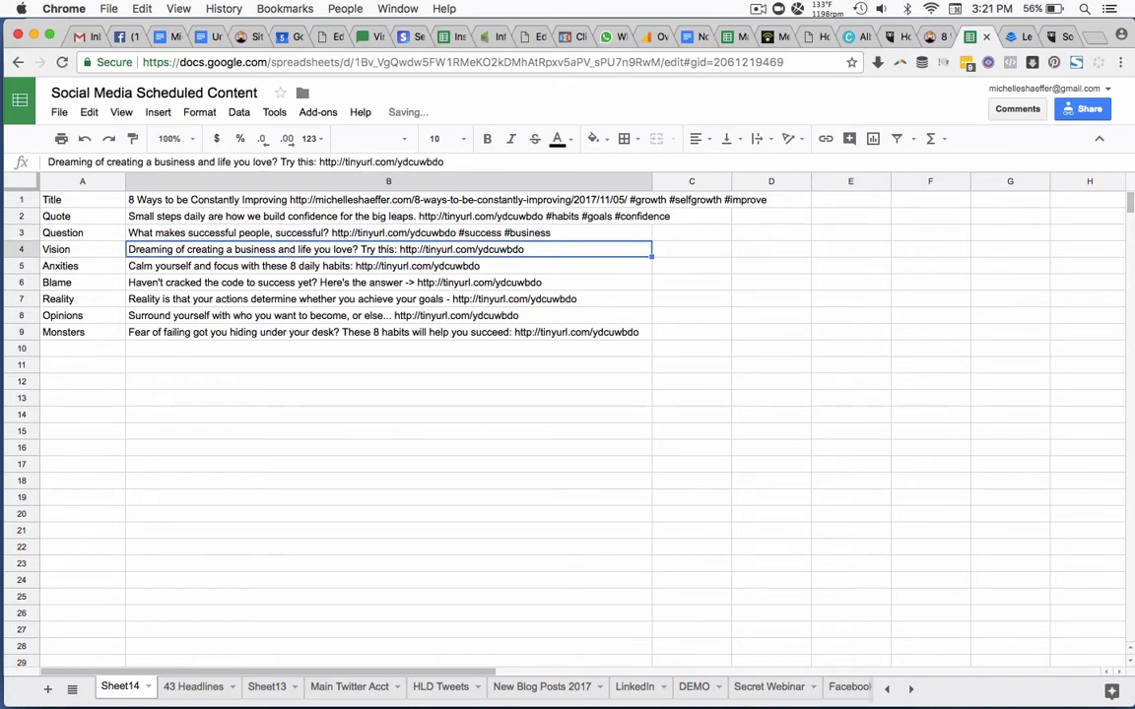
# Add the hashtag "#createyourlife" after the short link in the Vision post, cell B4, keeping the existing text.
pyautogui.doubleClick(597, 250)
pyautogui.hotkey('ctrl', 'a')
pyautogui.write('#crea')
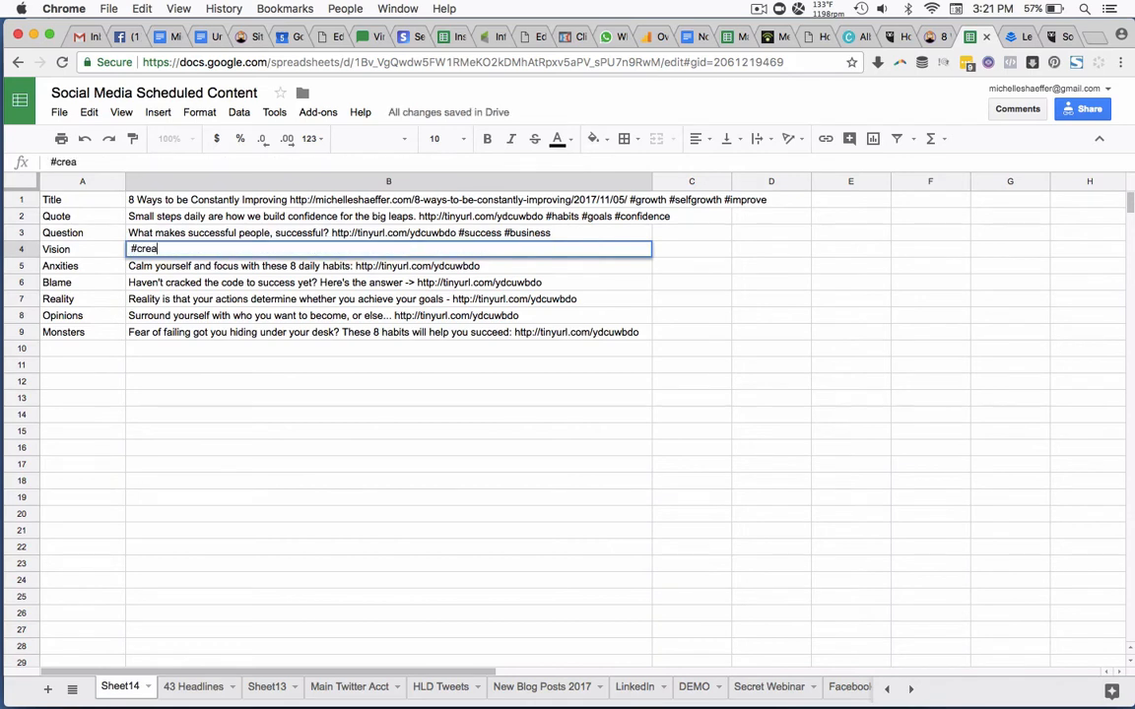
pyautogui.write('te')
pyautogui.press('super+z')
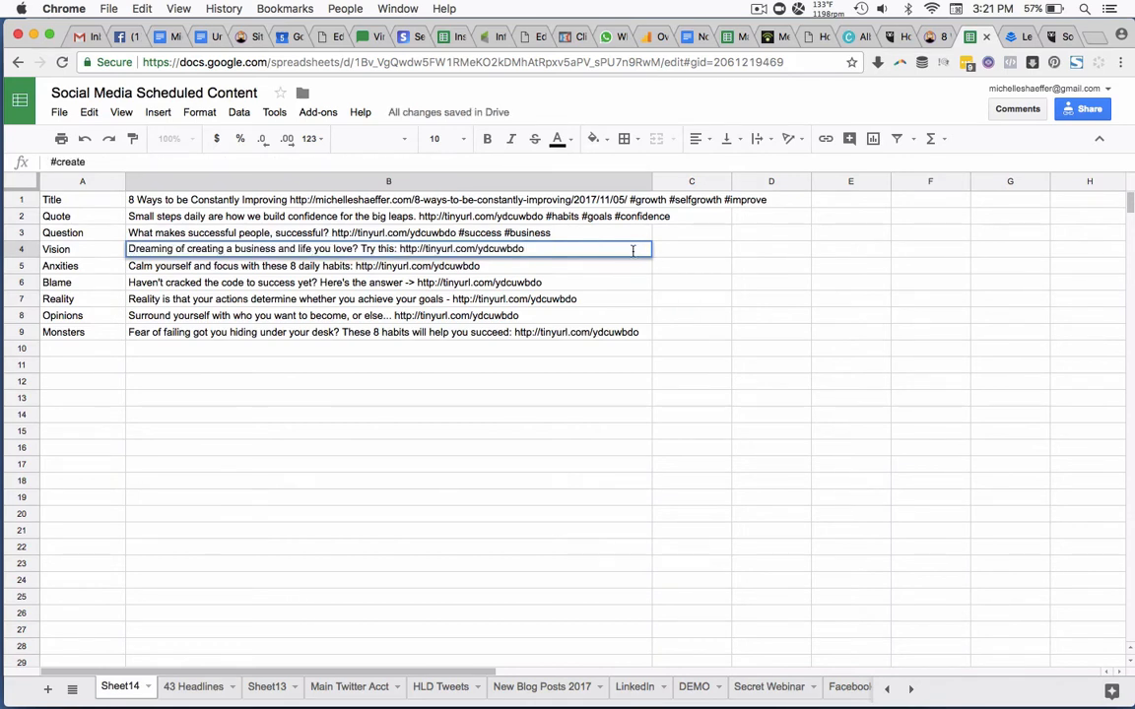
pyautogui.write('#createy')
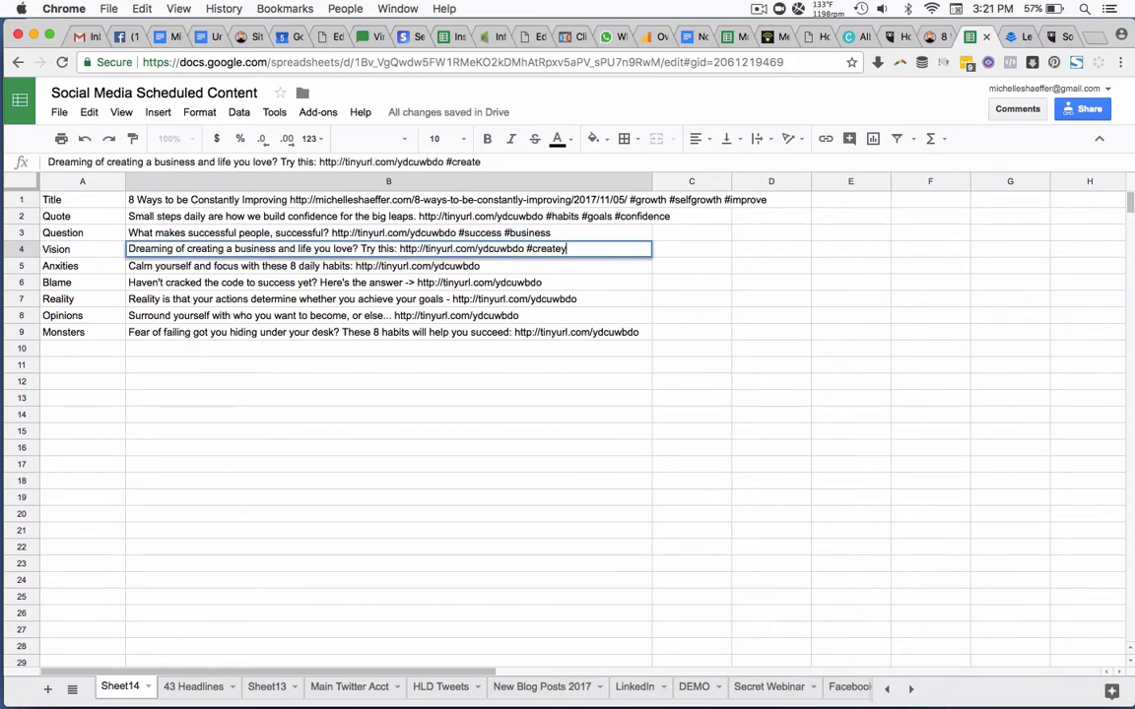
pyautogui.write('ourlife')
pyautogui.press('Return')
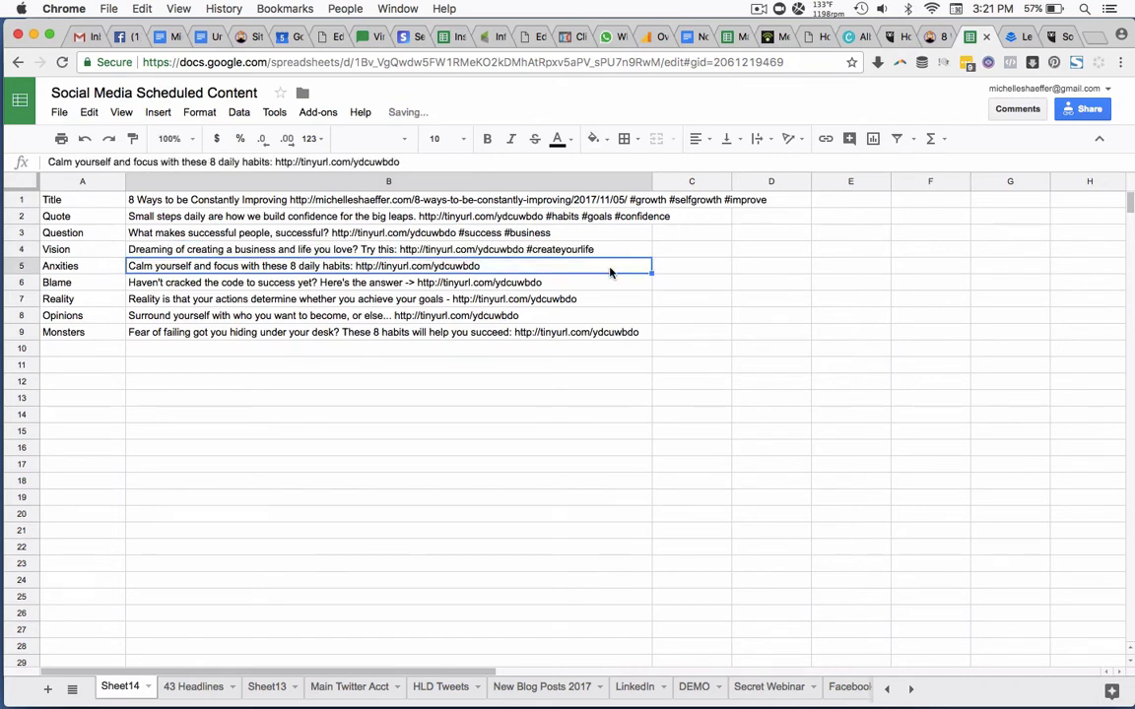
# Append "#focus #habits" to the Anxities post in cell B5 and "#success #entrepreneurs" to the Blame post in cell B6.
pyautogui.doubleClick(610, 269)
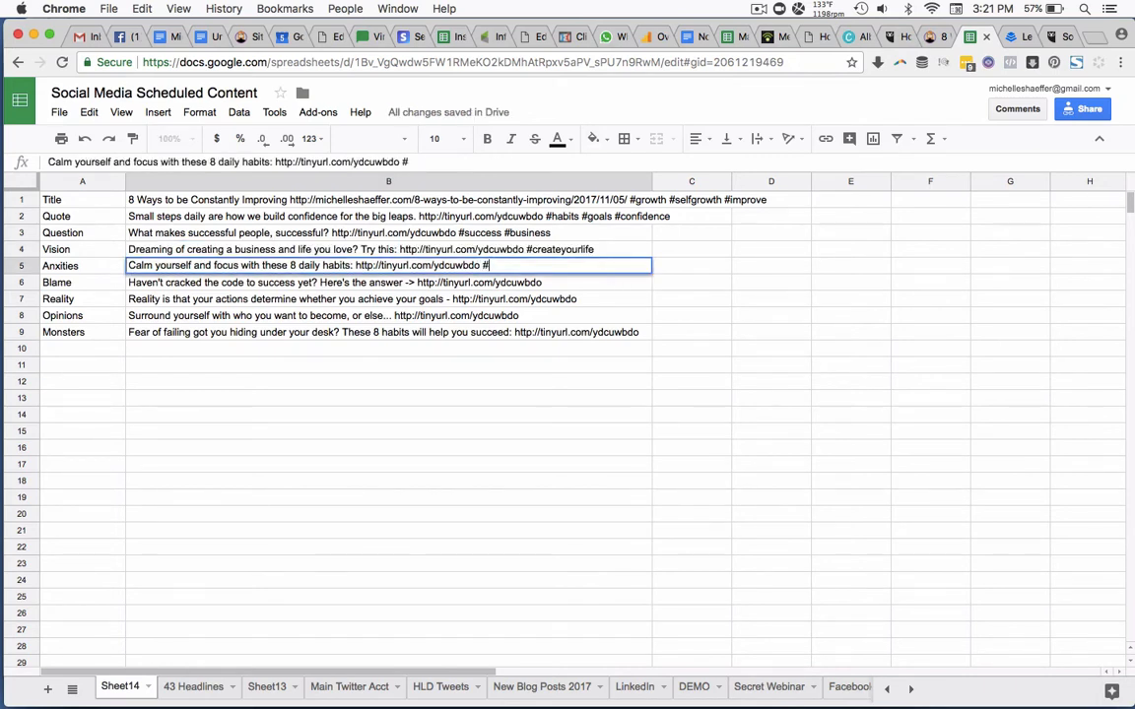
pyautogui.write('#focus #habits')
pyautogui.press('Return')
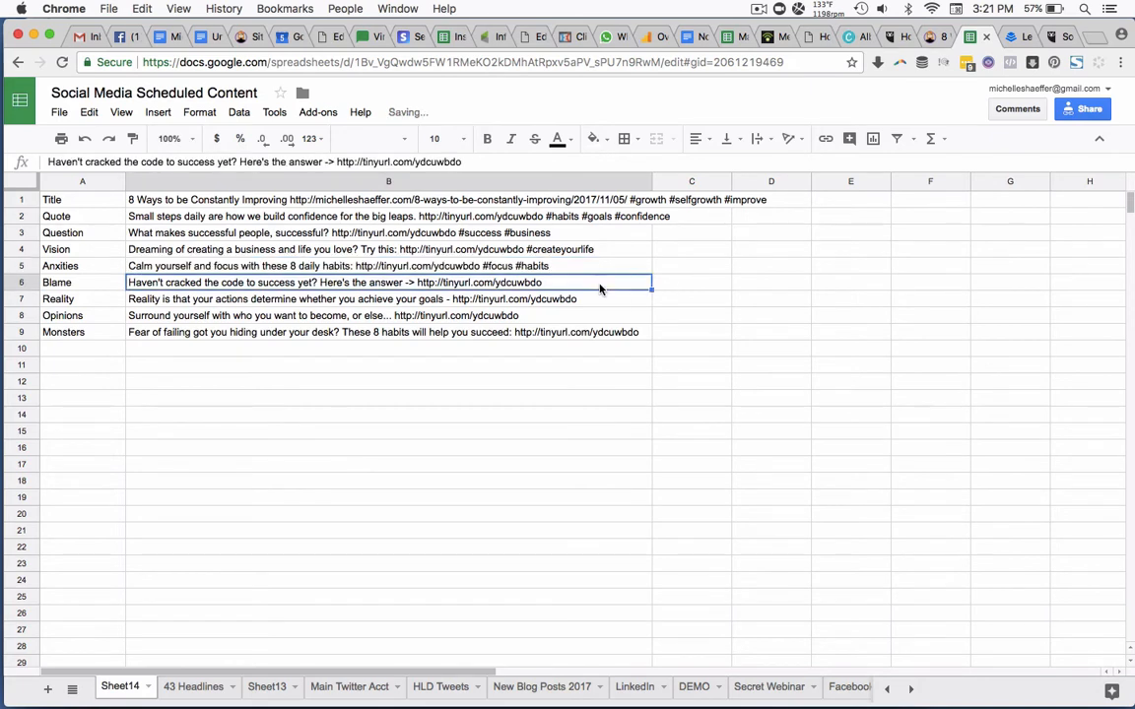
pyautogui.press('Return')
pyautogui.write('#suces')
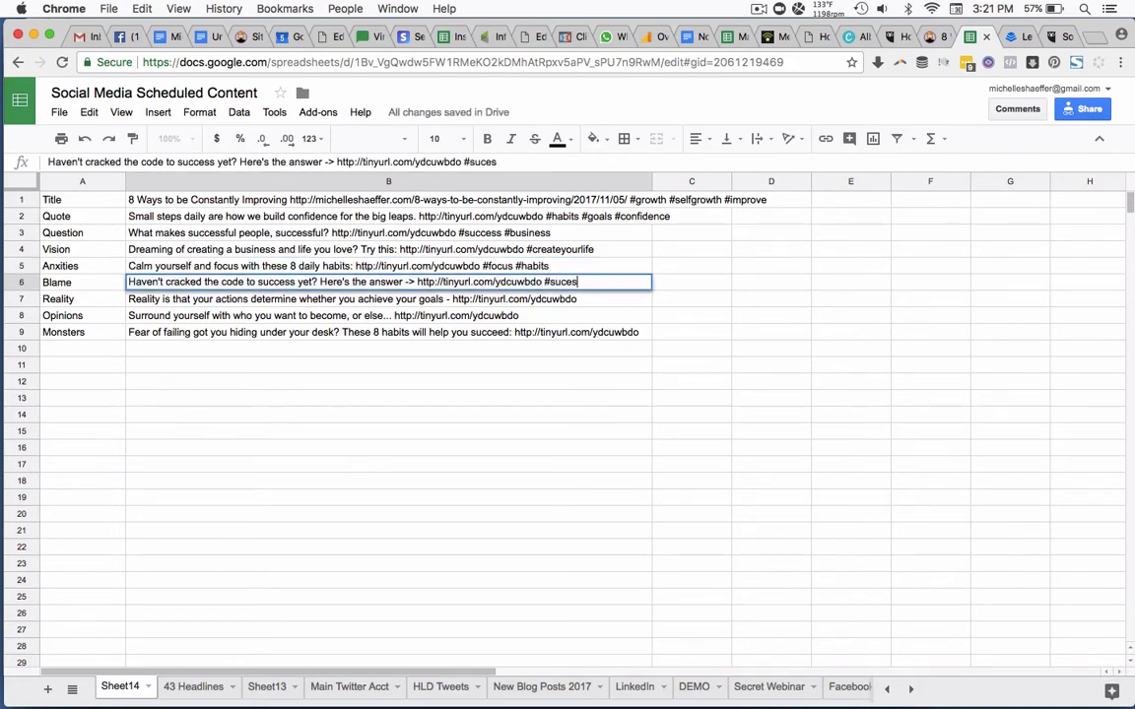
pyautogui.press('BackSpace')
pyautogui.press('BackSpace')
pyautogui.write('cess #entrepreneurs')
pyautogui.press('Return')
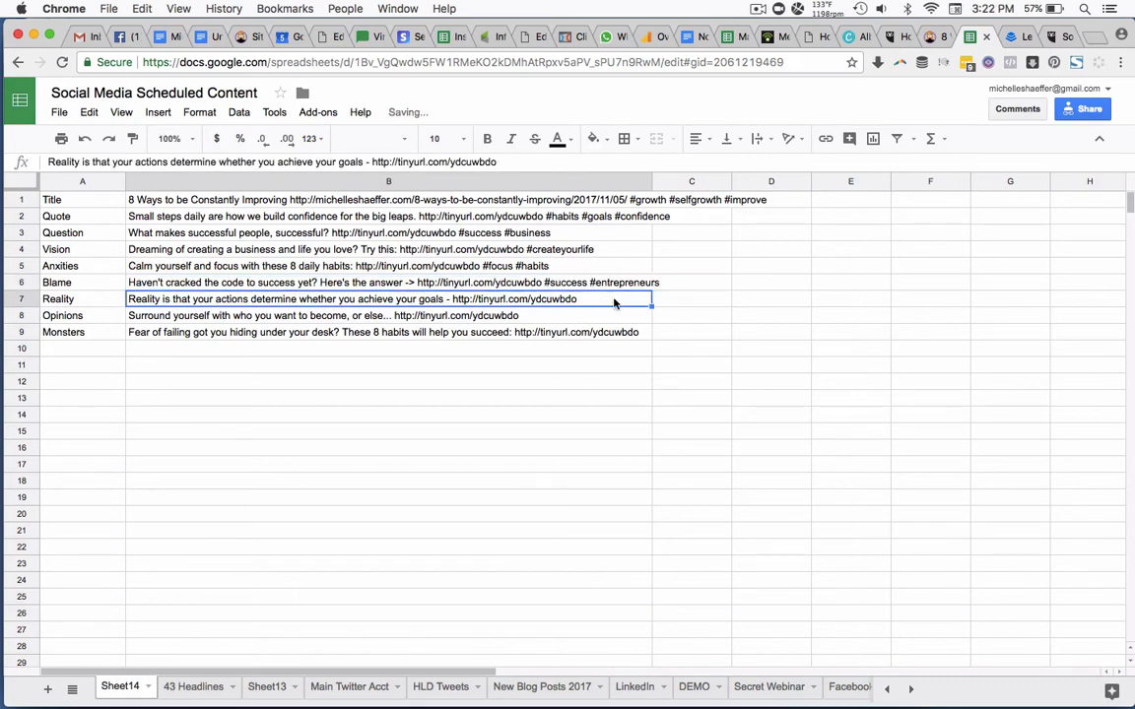
# Append "#action #goals" to the Reality post in cell B7 and "#community #mentors" to the Opinions post in cell B8.
pyautogui.doubleClick(596, 300)
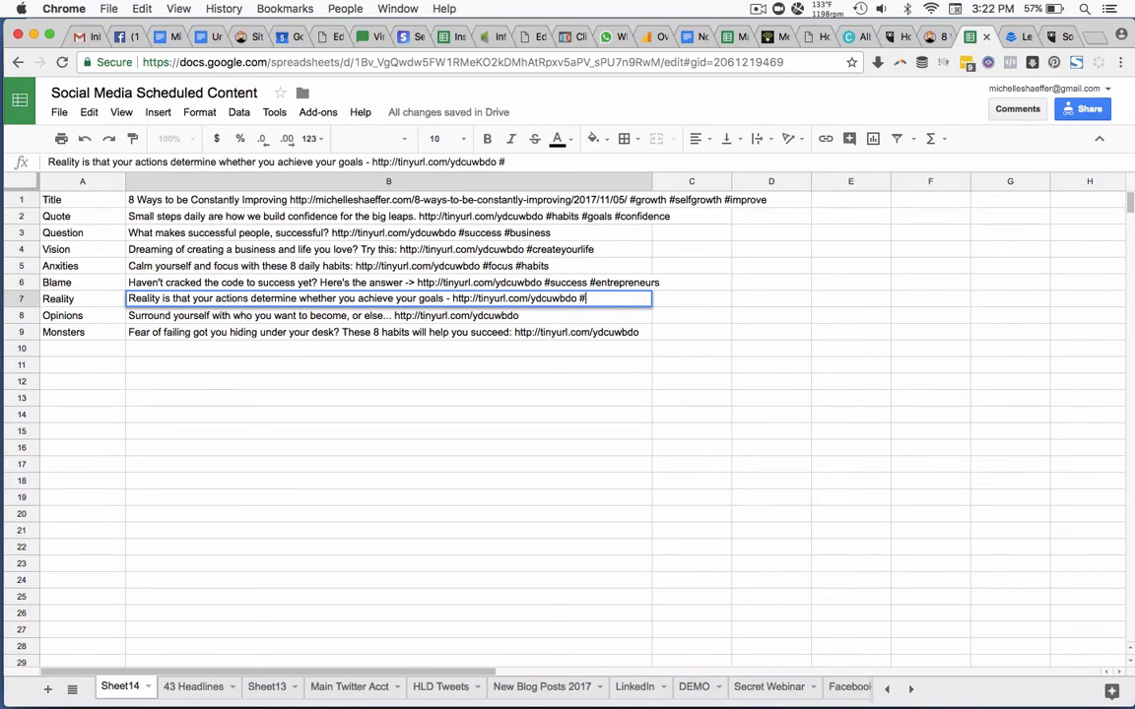
pyautogui.write('#action #goals')
pyautogui.press('Return')
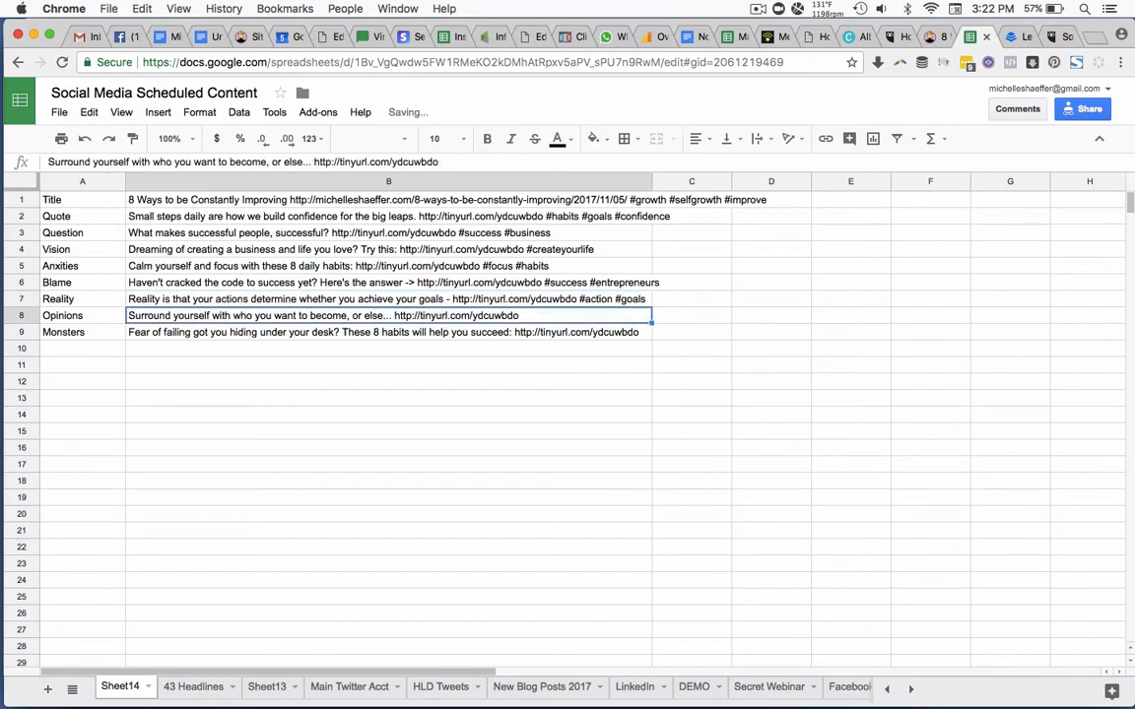
pyautogui.doubleClick(582, 316)
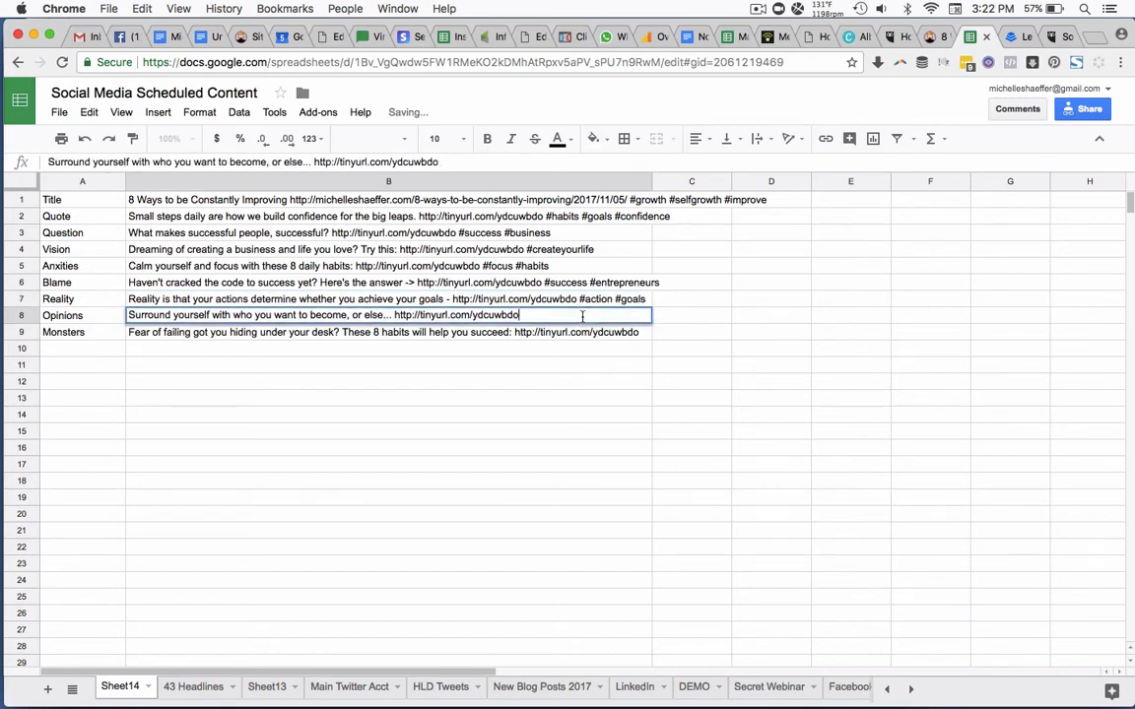
pyautogui.write('#community ')
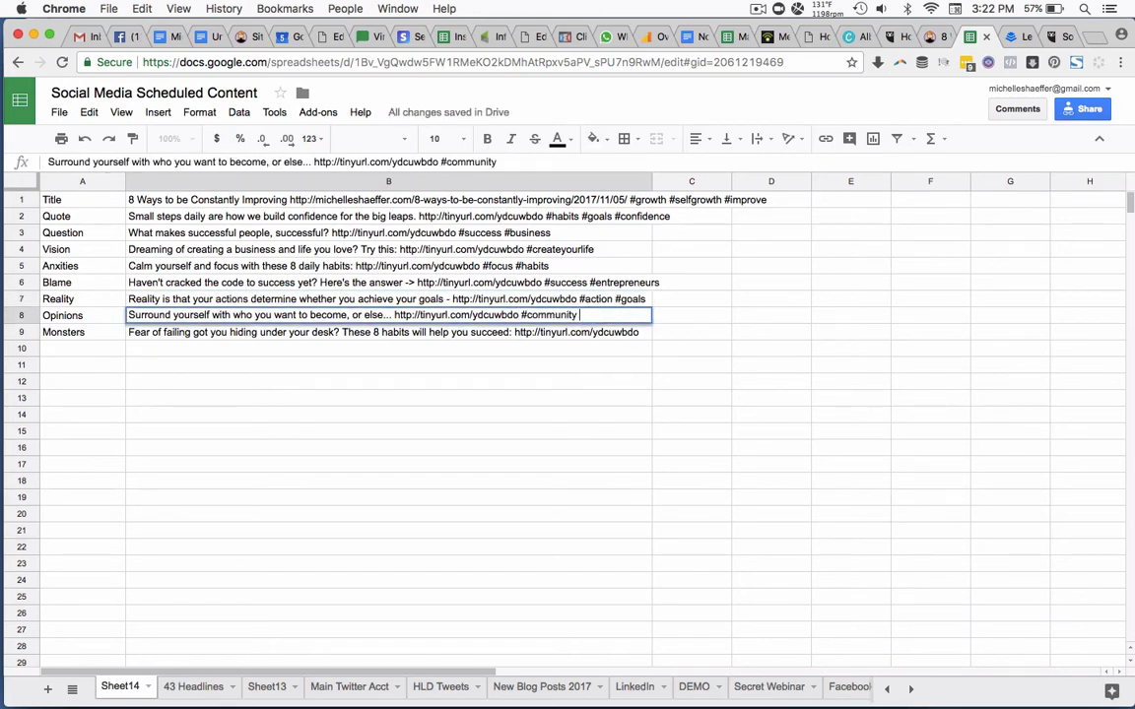
pyautogui.write('#mentors')
# Add the hashtags "#fear #failure #success" after the short link in the Monsters post, cell B9.
pyautogui.tripleClick(644, 334)
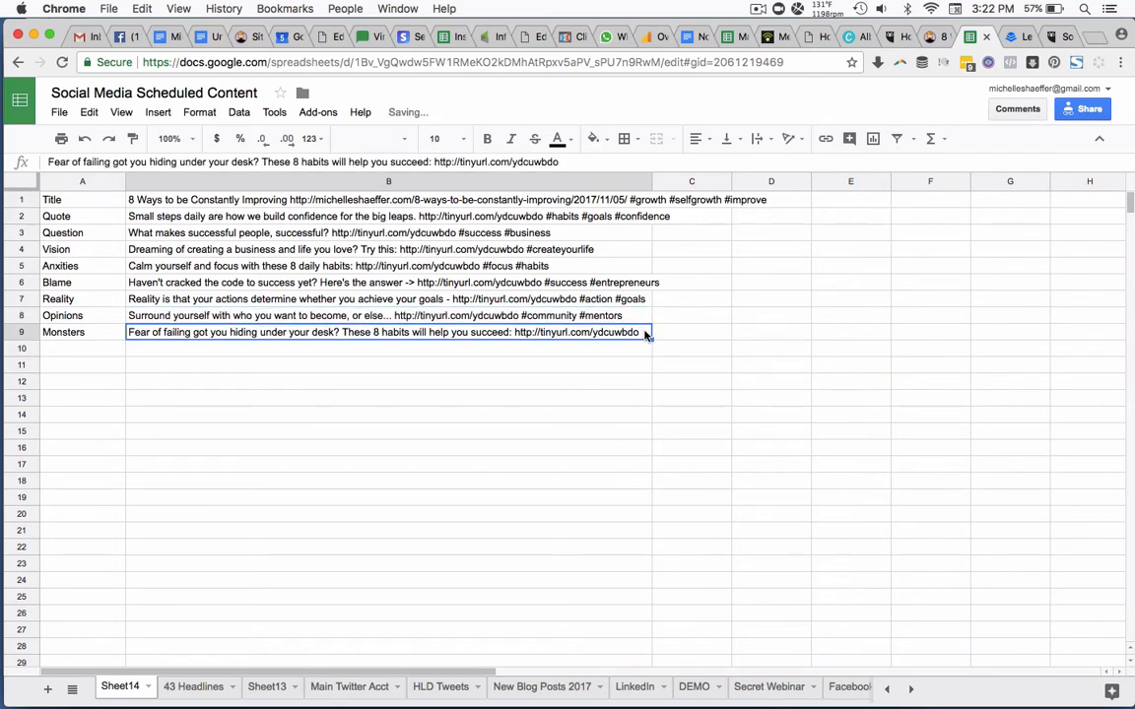
pyautogui.press('Right')
pyautogui.write('#fear ')
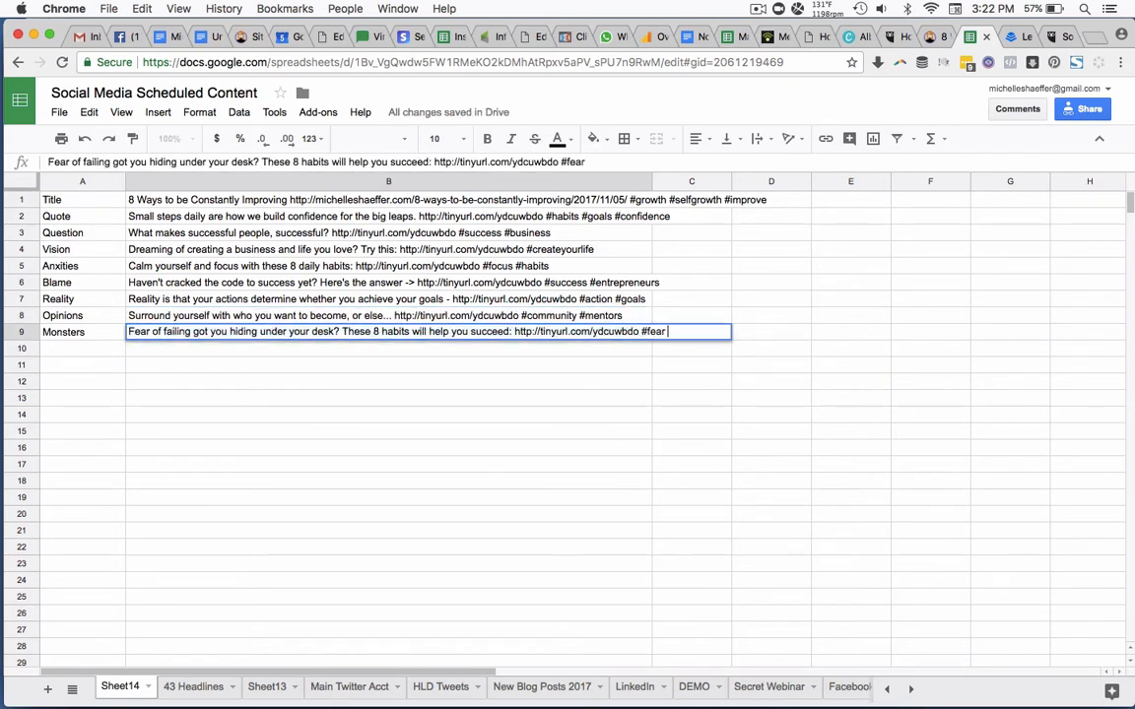
pyautogui.write('#failure #succe')
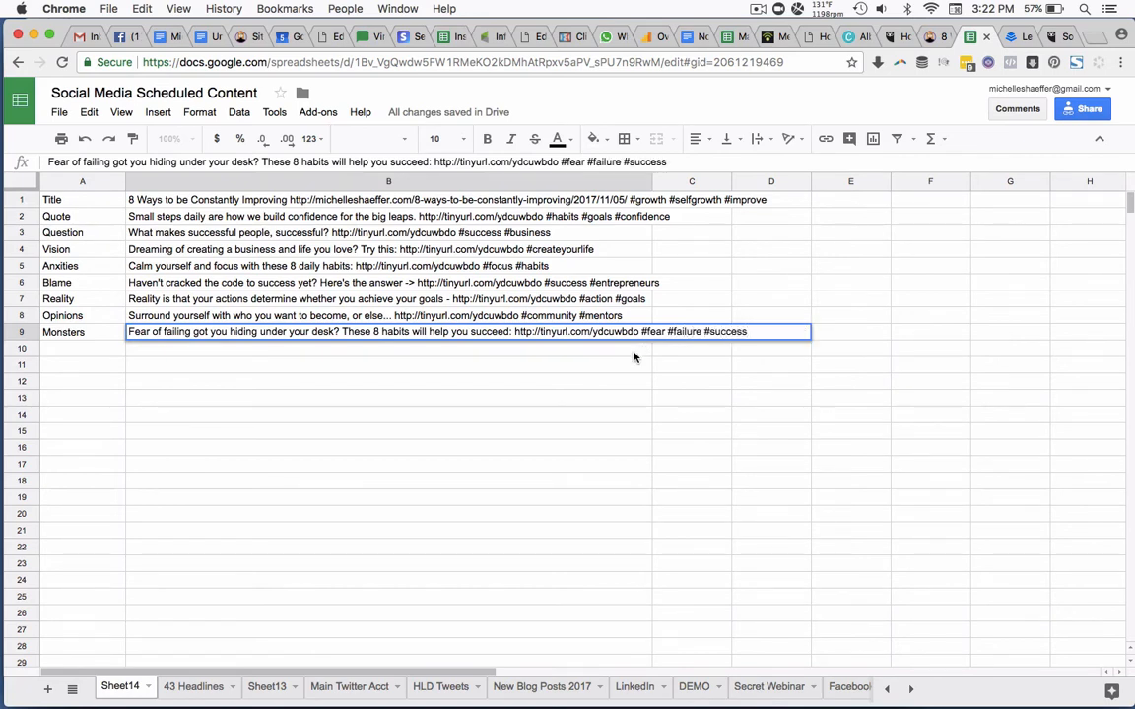
pyautogui.write('ss')
pyautogui.press('Return')
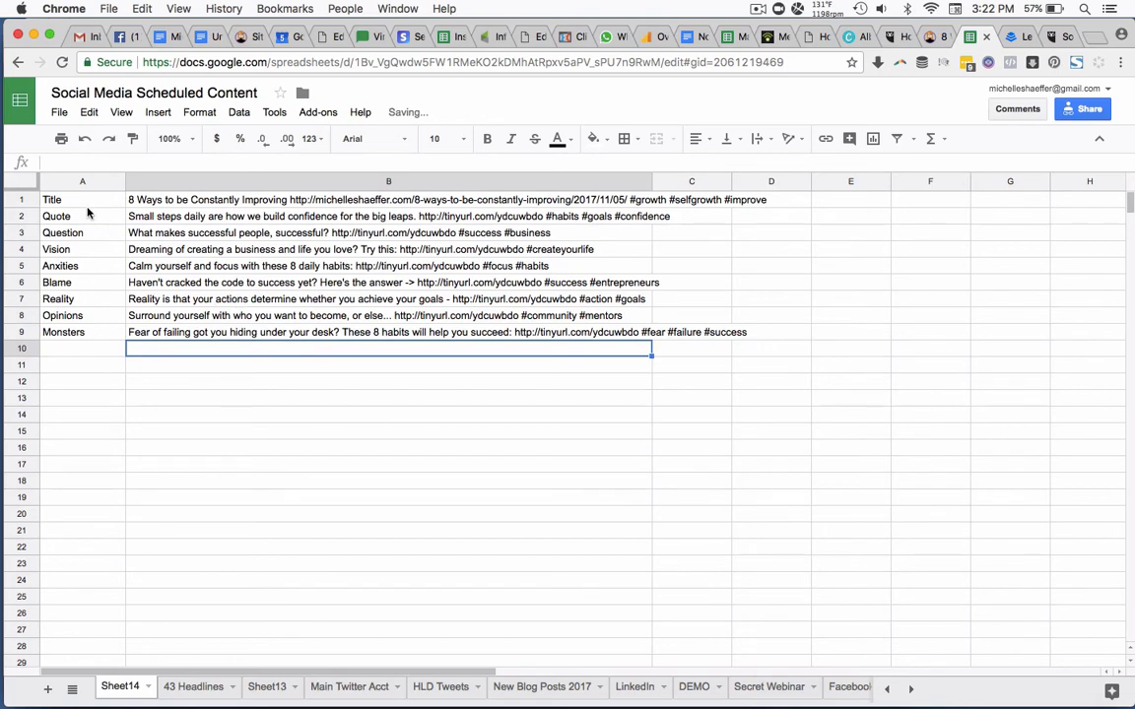
# Clear the post type labels from cells A1 to A9, leaving the posts in column B.
pyautogui.click(86, 202)
pyautogui.hotkey('shift', 'Down')
pyautogui.hotkey('shift', 'Down')
pyautogui.hotkey('shift', 'Down')
pyautogui.hotkey('shift', 'Down')
pyautogui.hotkey('shift', 'Down')
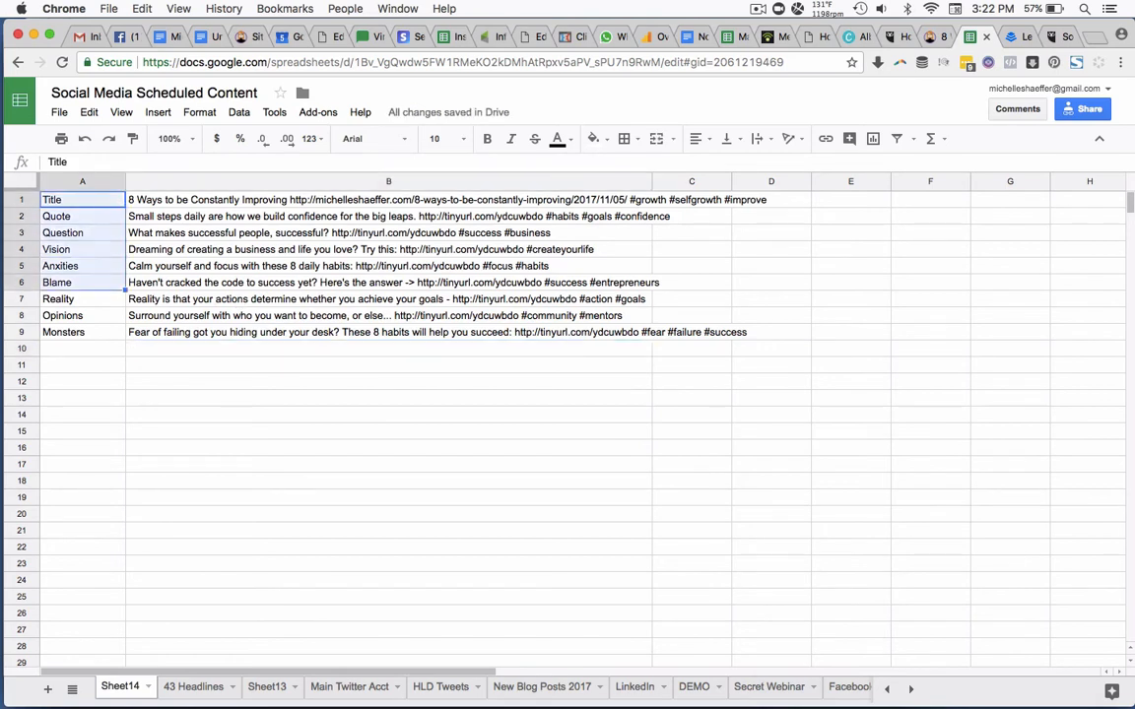
pyautogui.hotkey('shift', 'Down')
pyautogui.hotkey('shift', 'Down')
pyautogui.hotkey('shift', 'Down')
pyautogui.press('Delete')
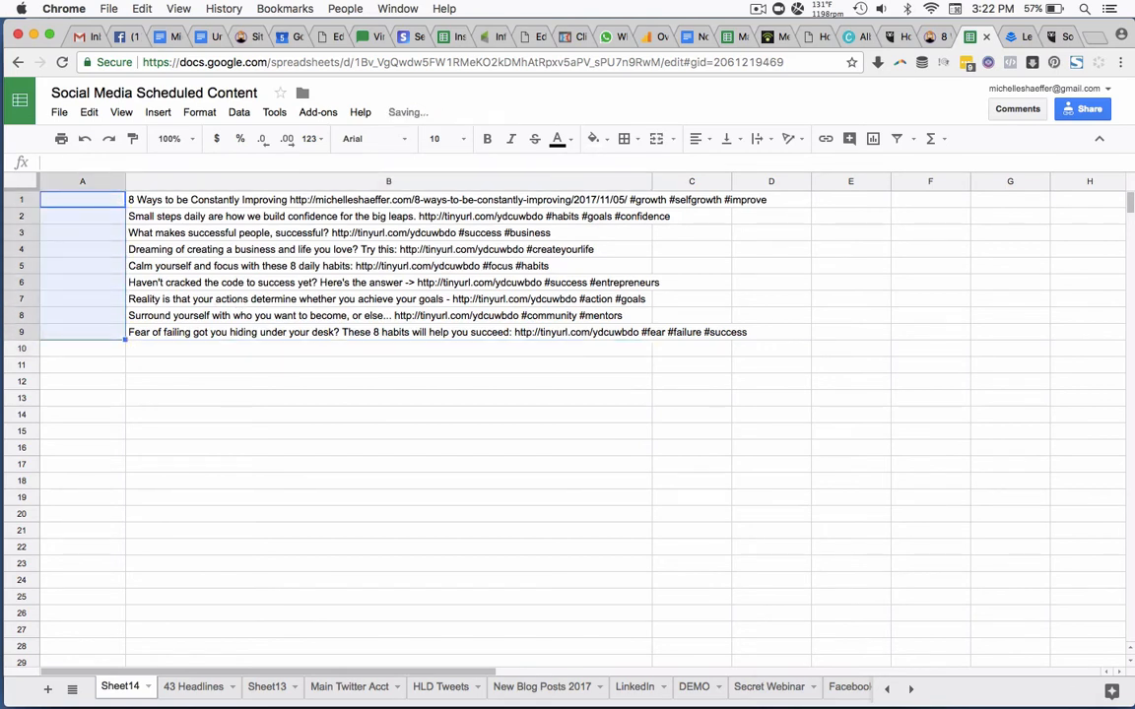
# Enter the posting time 11/5/2017 20:00:00 in cell A1 and widen column A to fit it.
pyautogui.click(86, 200)
pyautogui.write('11/5/2017')
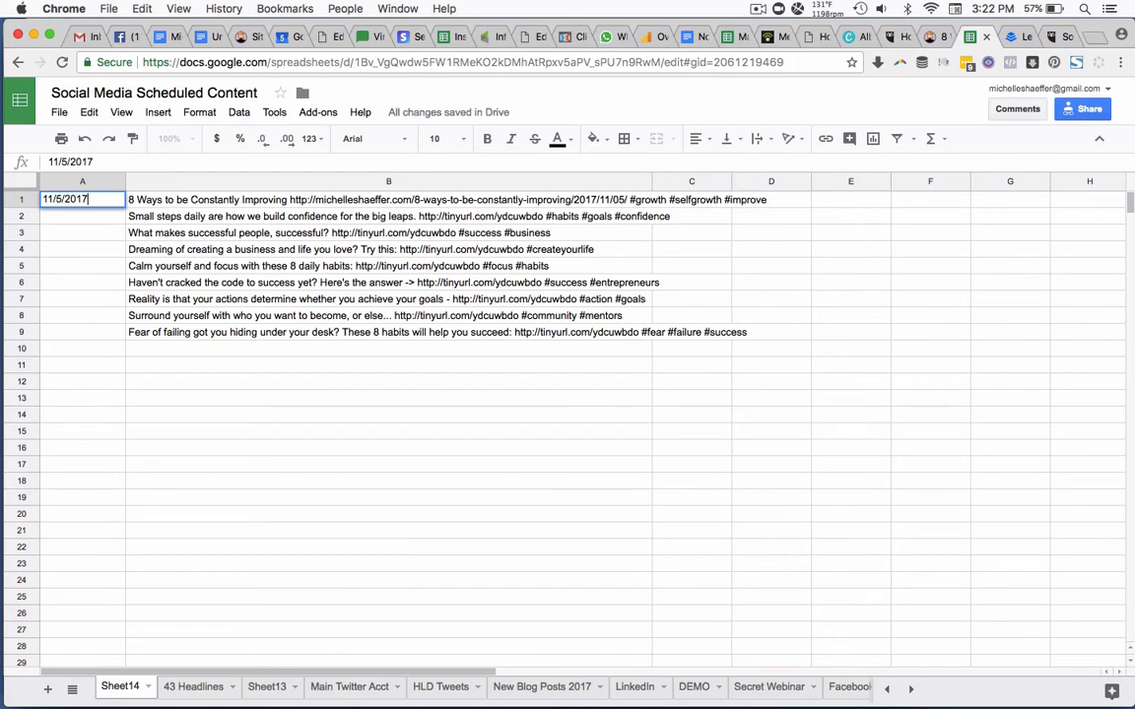
pyautogui.write(' 20:00:00')
pyautogui.press('Return')
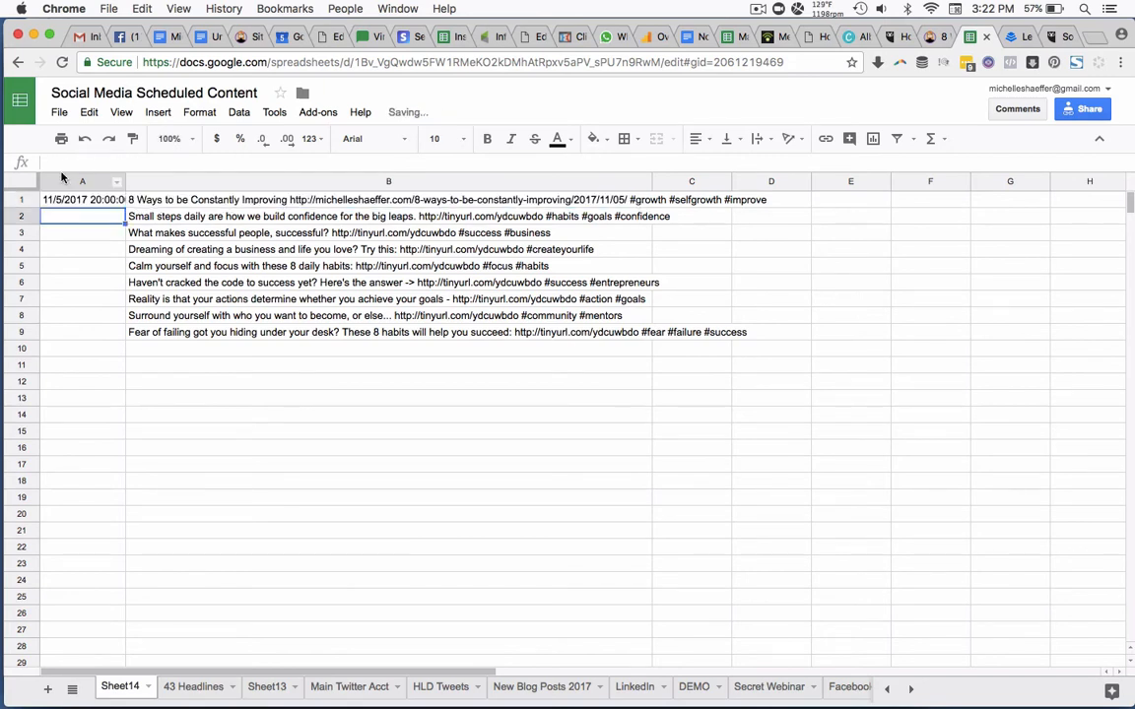
pyautogui.moveTo(126, 182); pyautogui.dragTo(145, 183)
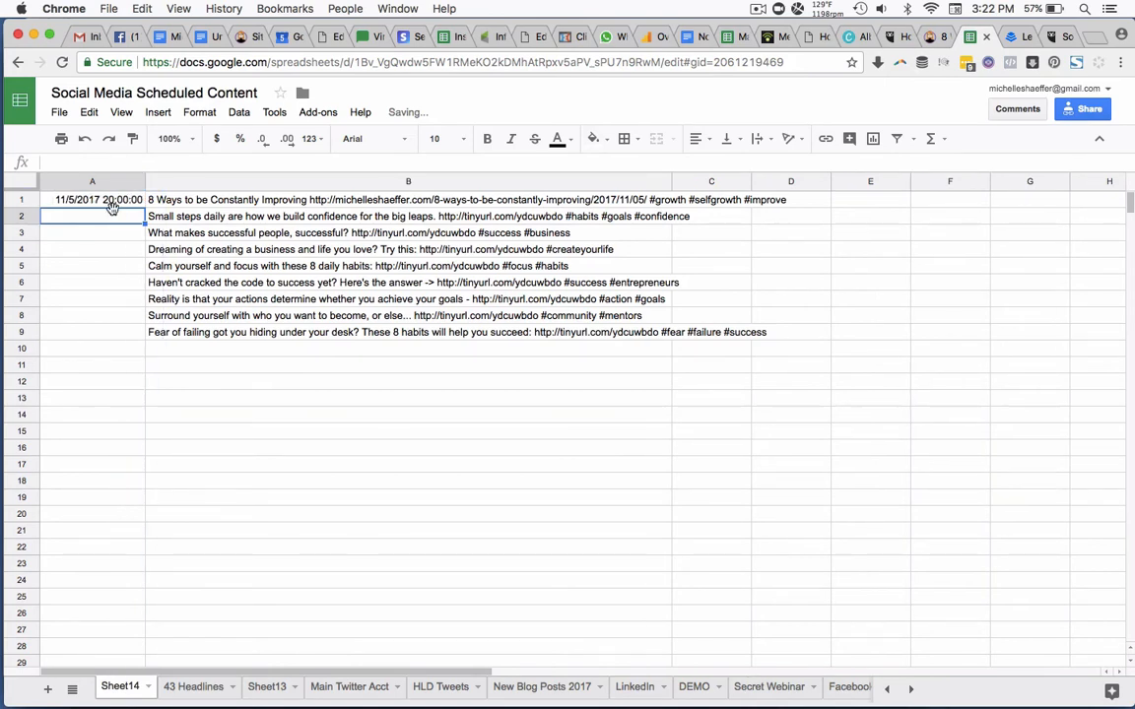
# Enter the posting times 11/6/2017 08:45:00 in cell A2 and 11/7/2017 14:15:00 in cell A3.
pyautogui.write('11/6/2017 08:')
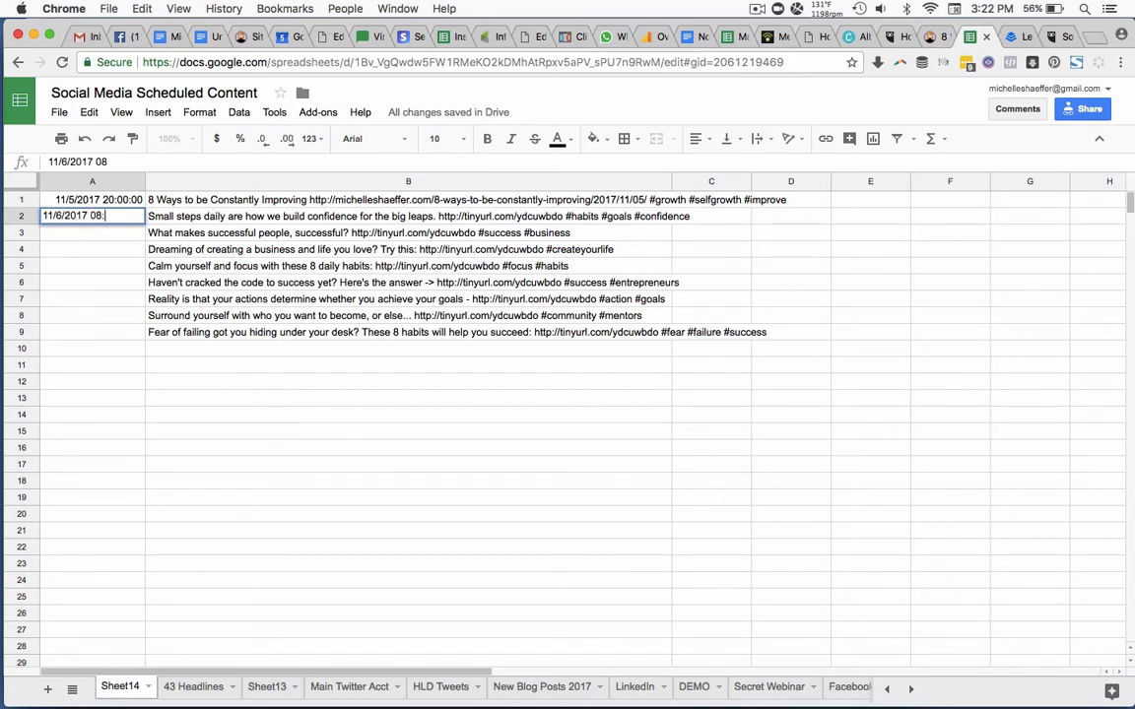
pyautogui.write('45:00')
pyautogui.press('Return')
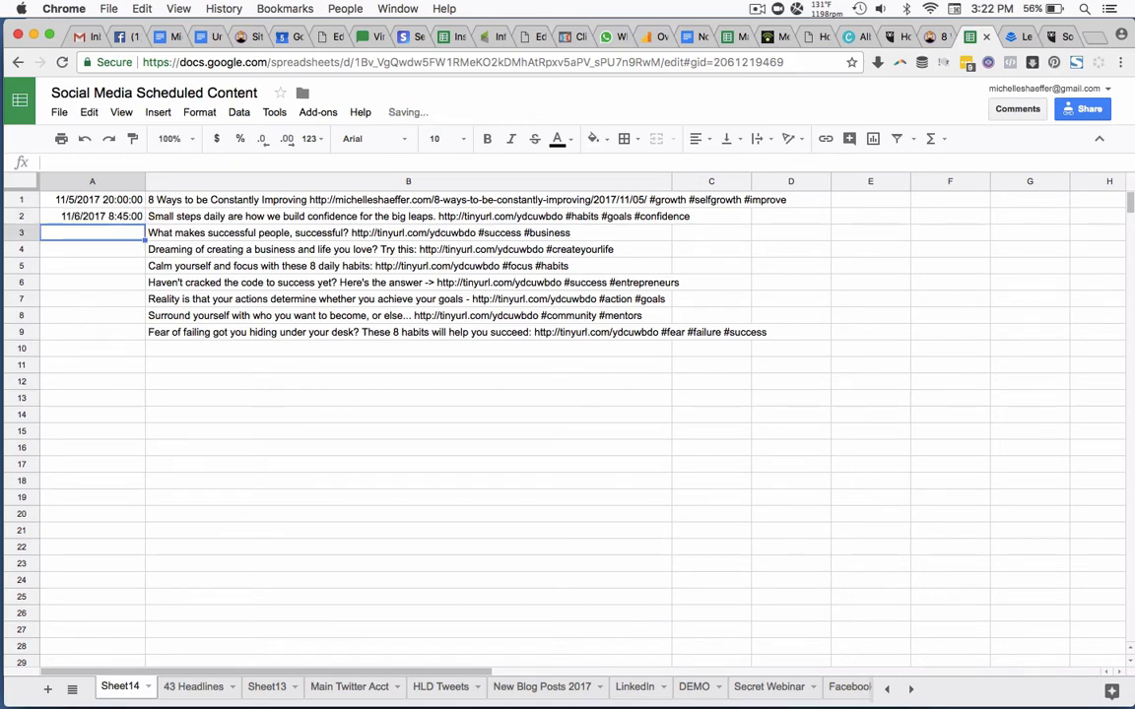
pyautogui.write('11/7/2017')
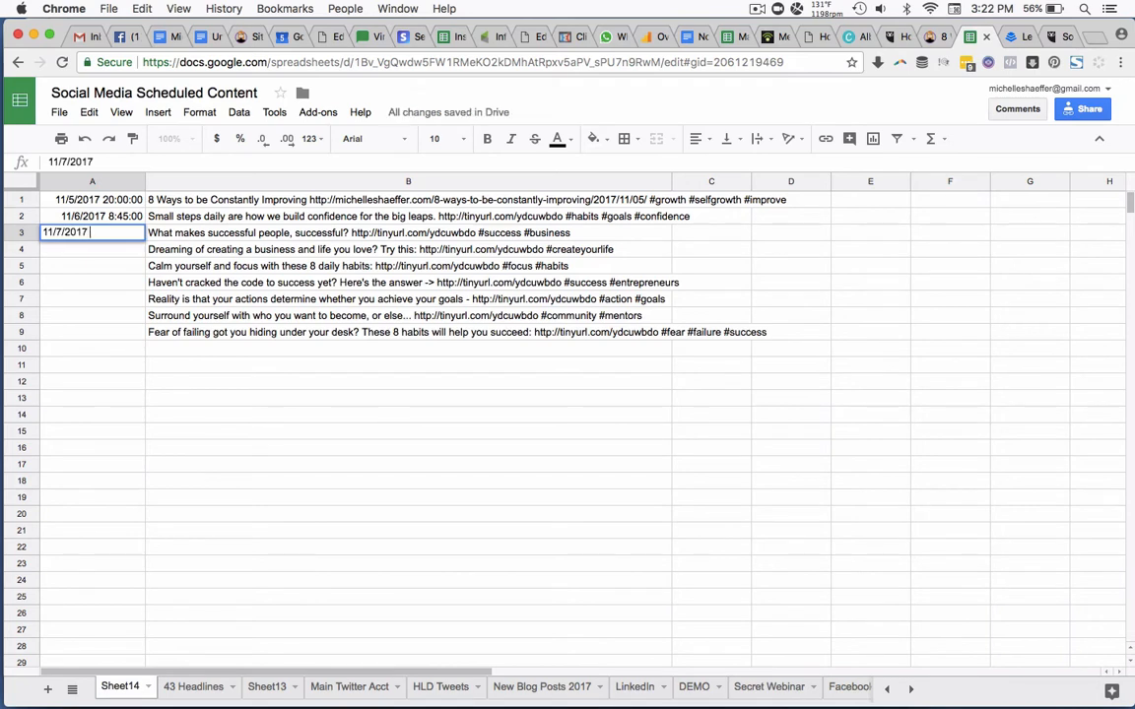
pyautogui.write(' 14:15:00')
pyautogui.press('Return')
# Enter the posting times 11/8/2017 19:05:00 in cell A4 and 11/9/2017 05:05:00 in cell A5.
pyautogui.write('11/8/2017')
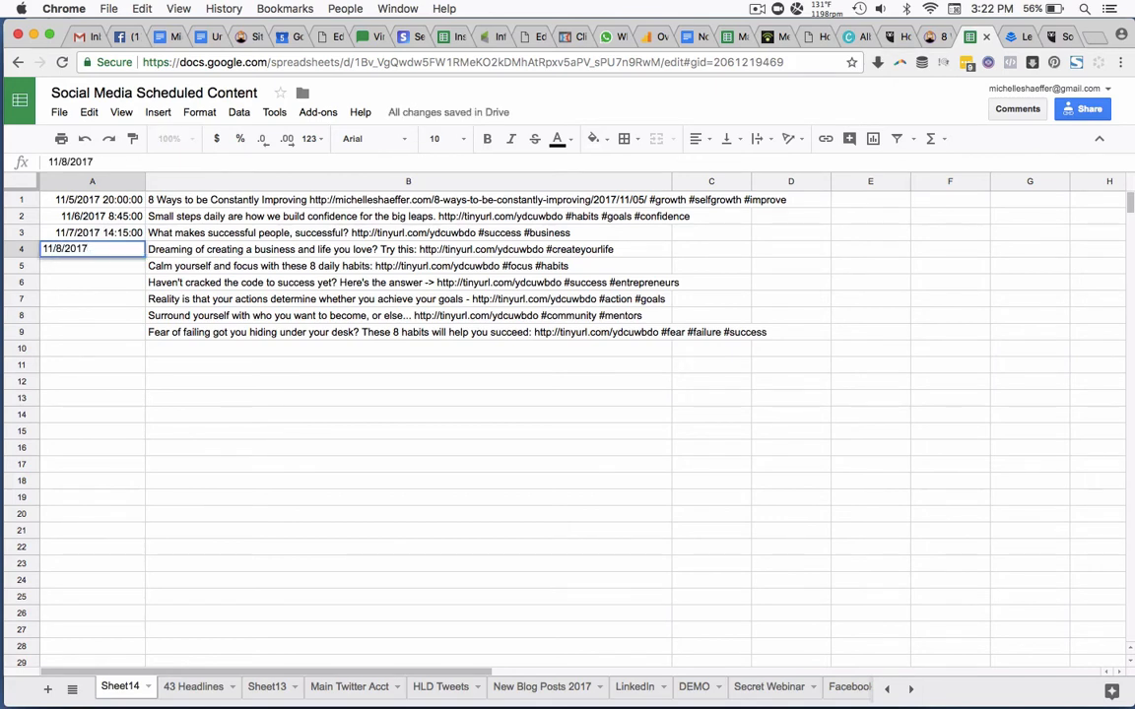
pyautogui.write('19:05:00')
pyautogui.press('Return')
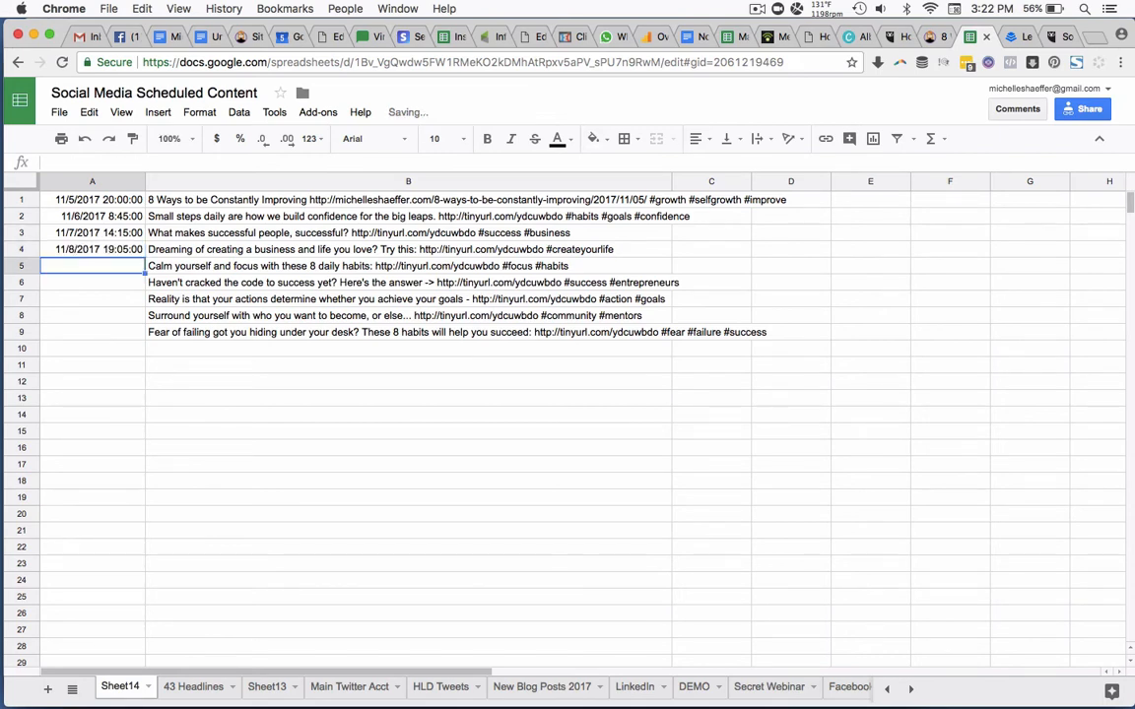
pyautogui.write('11/9/2017')
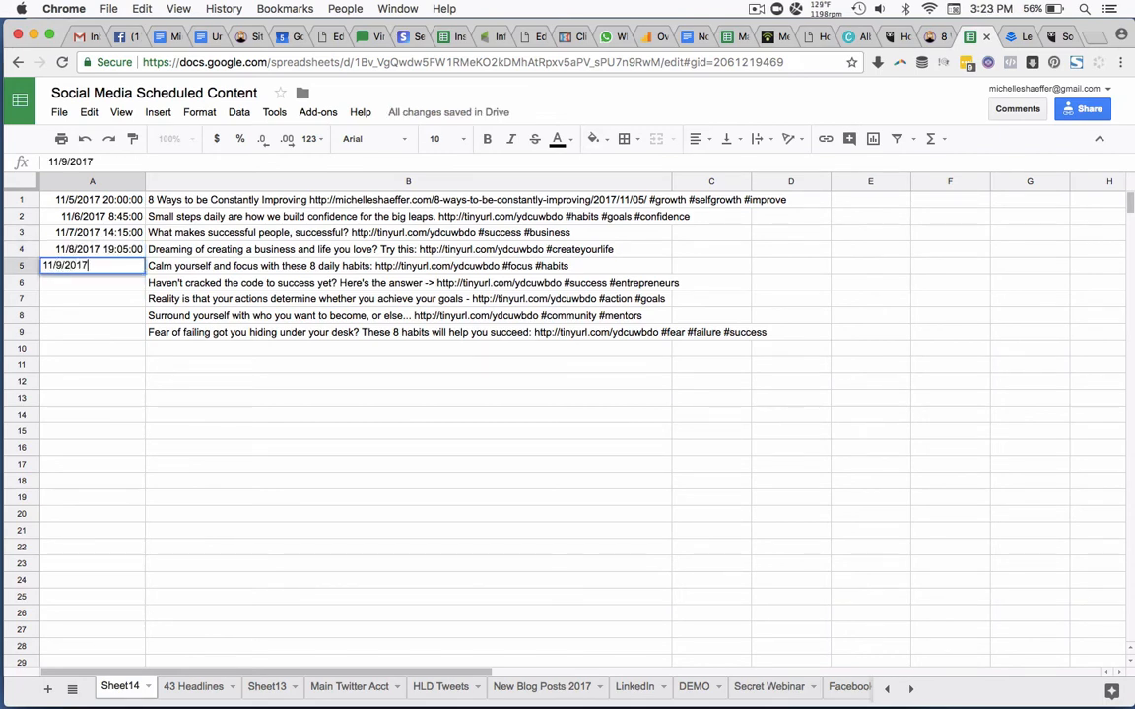
pyautogui.write(' 05:05:00')
pyautogui.press('Return')
# Enter the posting time 11/10/2017 17:25:00 in cell A6 for the "Haven't cracked the code" post.
pyautogui.write('11/20')
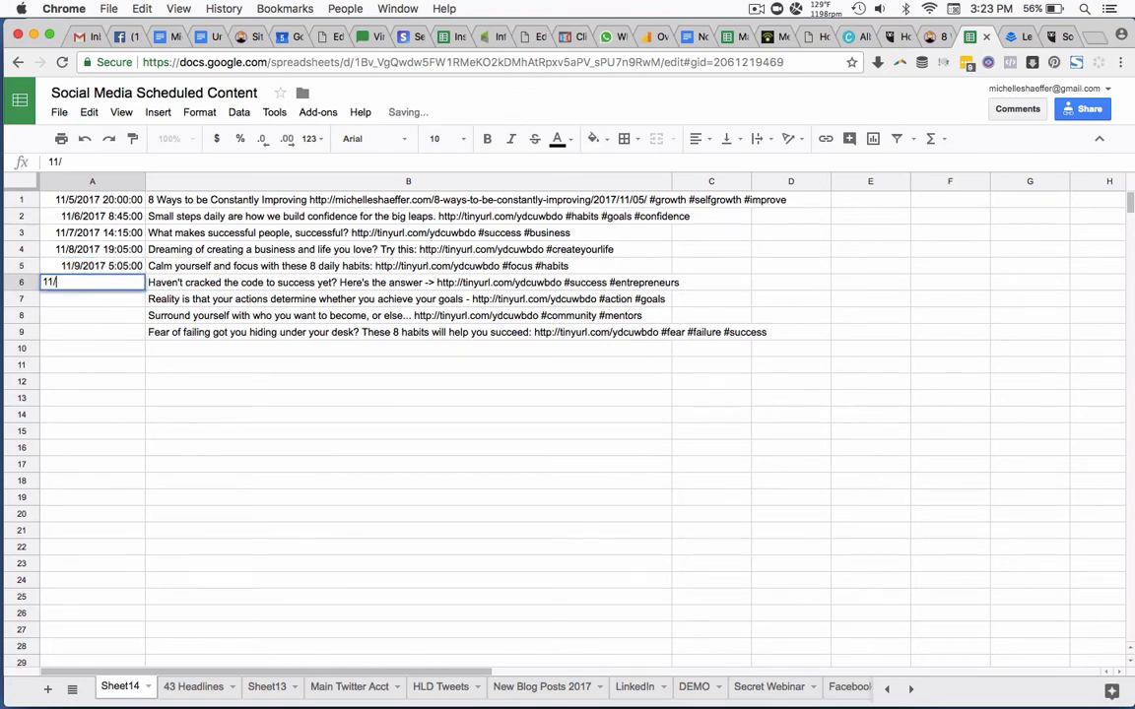
pyautogui.press('BackSpace')
pyautogui.press('BackSpace')
pyautogui.write('10/2017 ')
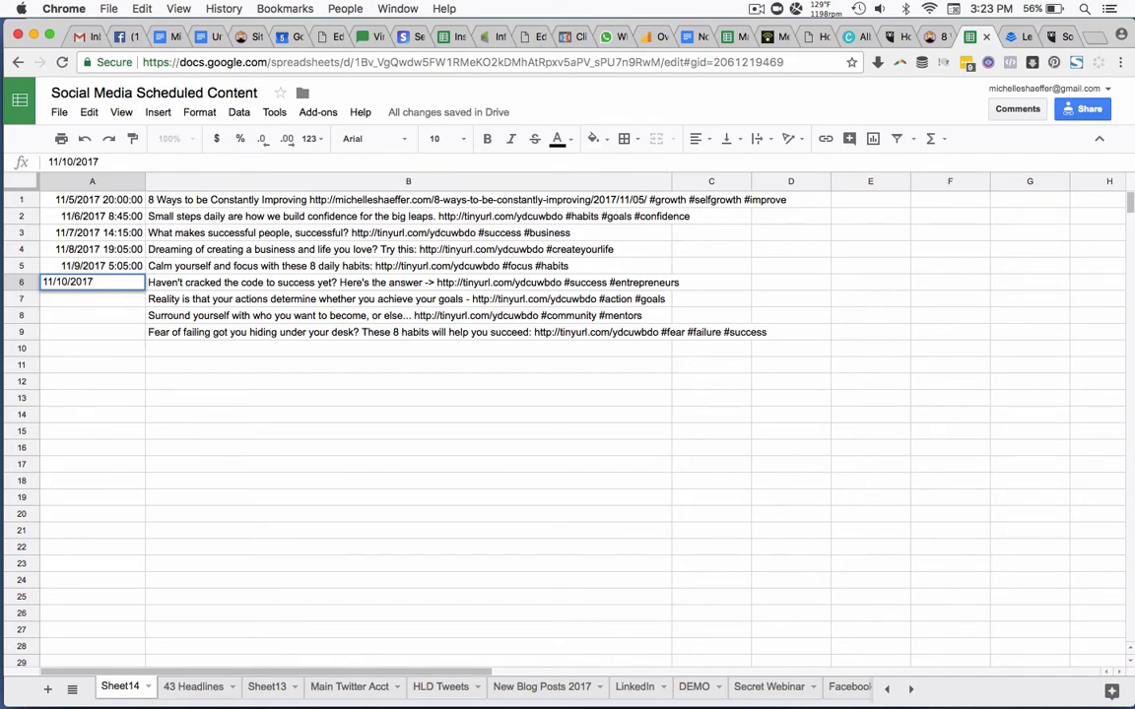
pyautogui.write('17:25:00')
pyautogui.press('Return')
# Enter the posting time 11/12/2017 22:15:00 in cell A7 for the "Reality is that your actions" post.
pyautogui.write('11/')
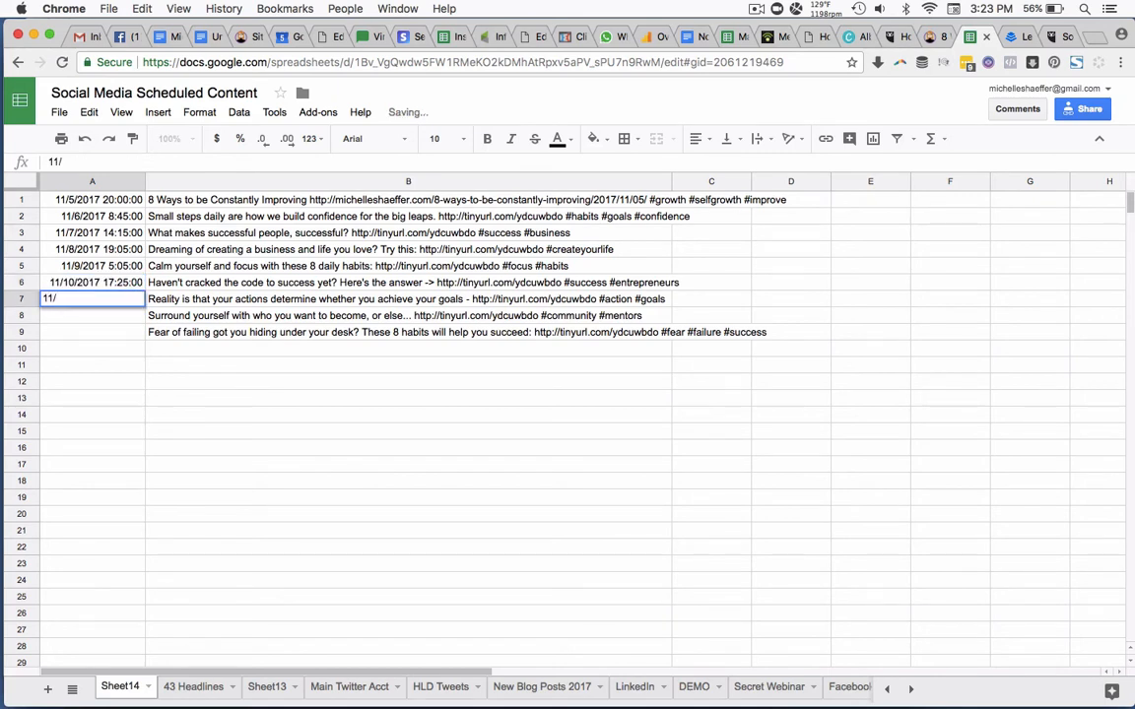
pyautogui.write('12/2017 22:')
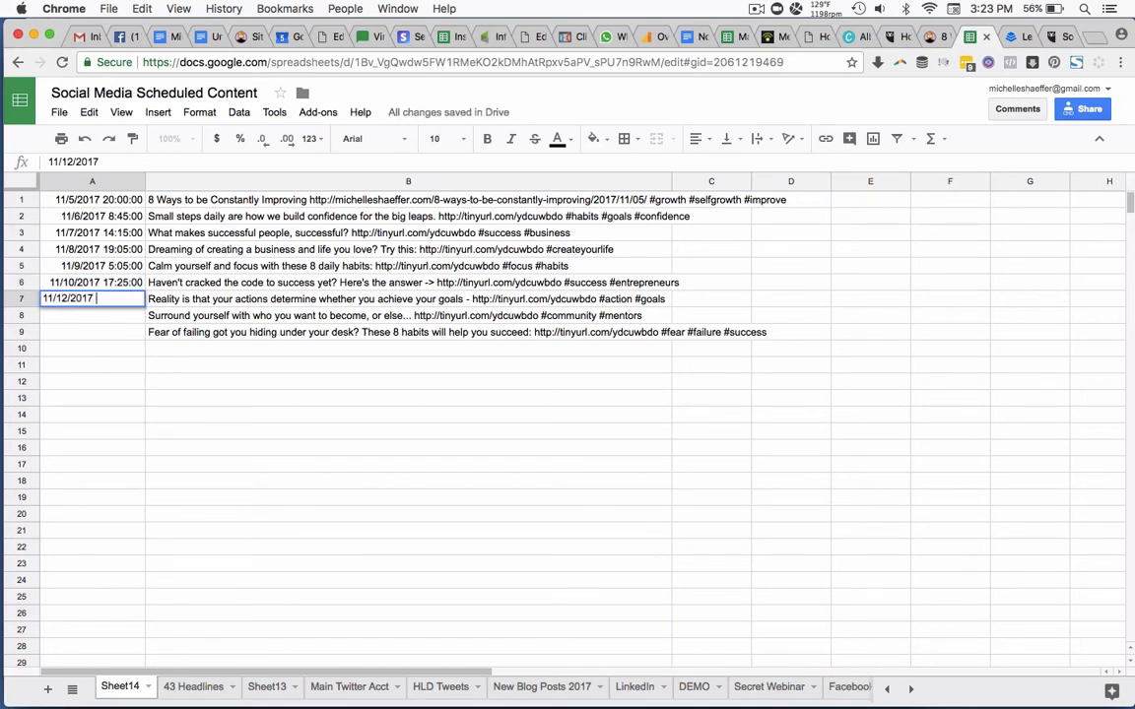
pyautogui.write('15:00')
pyautogui.press('Return')
# Enter the posting time 11/15/2017 15:55:00 in cell A8 for the "Surround yourself" post.
pyautogui.write('11/15/2017')
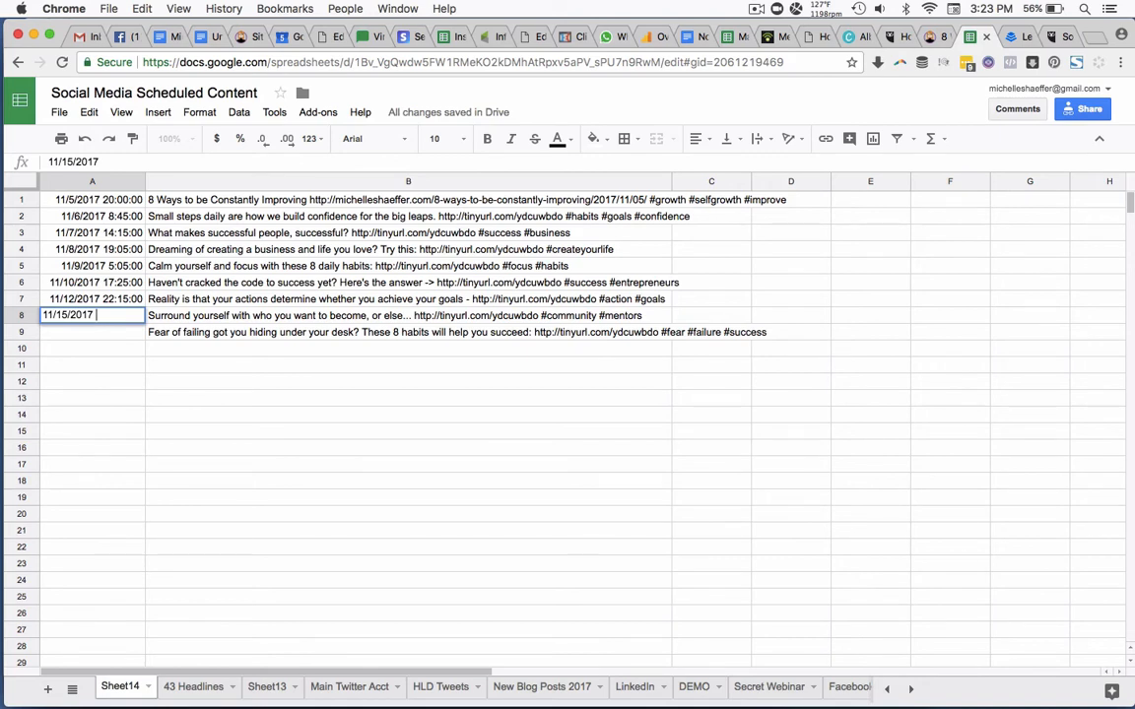
pyautogui.write('15:55:00')
pyautogui.press('Return')
# Enter the posting time 11/18/2017 09:45:00 in cell A9 for the "Fear of failing" post.
pyautogui.write('11')
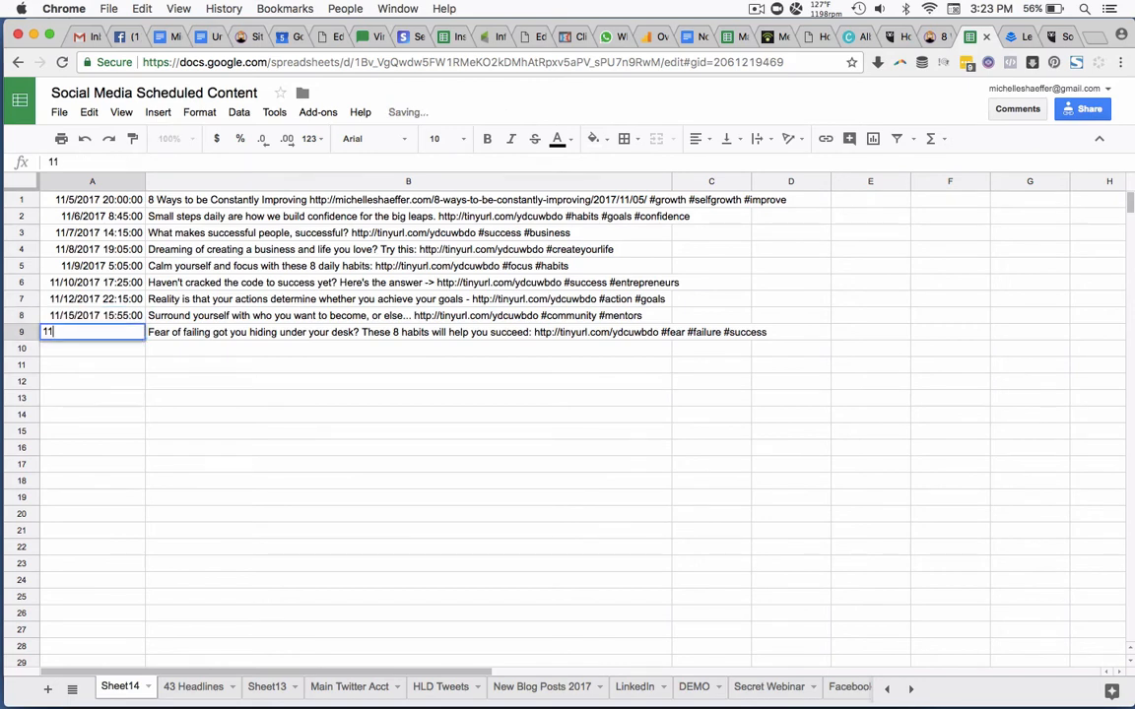
pyautogui.write('/18/2017 ')
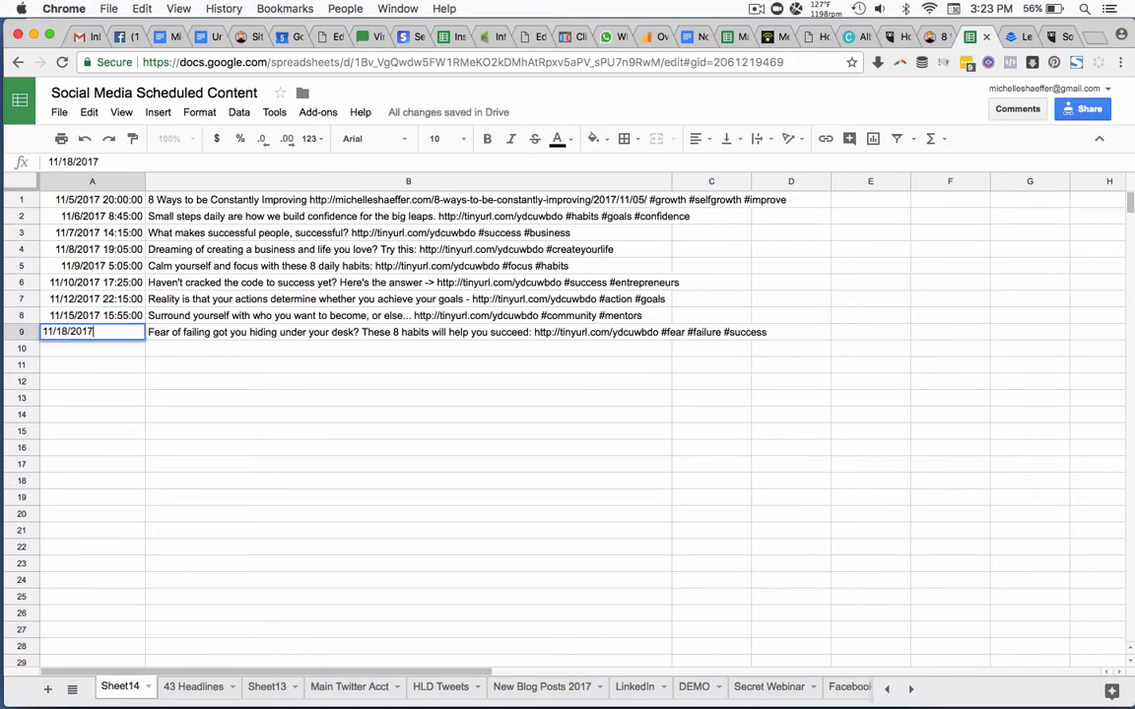
pyautogui.write('09:45:00')
pyautogui.press('Return')
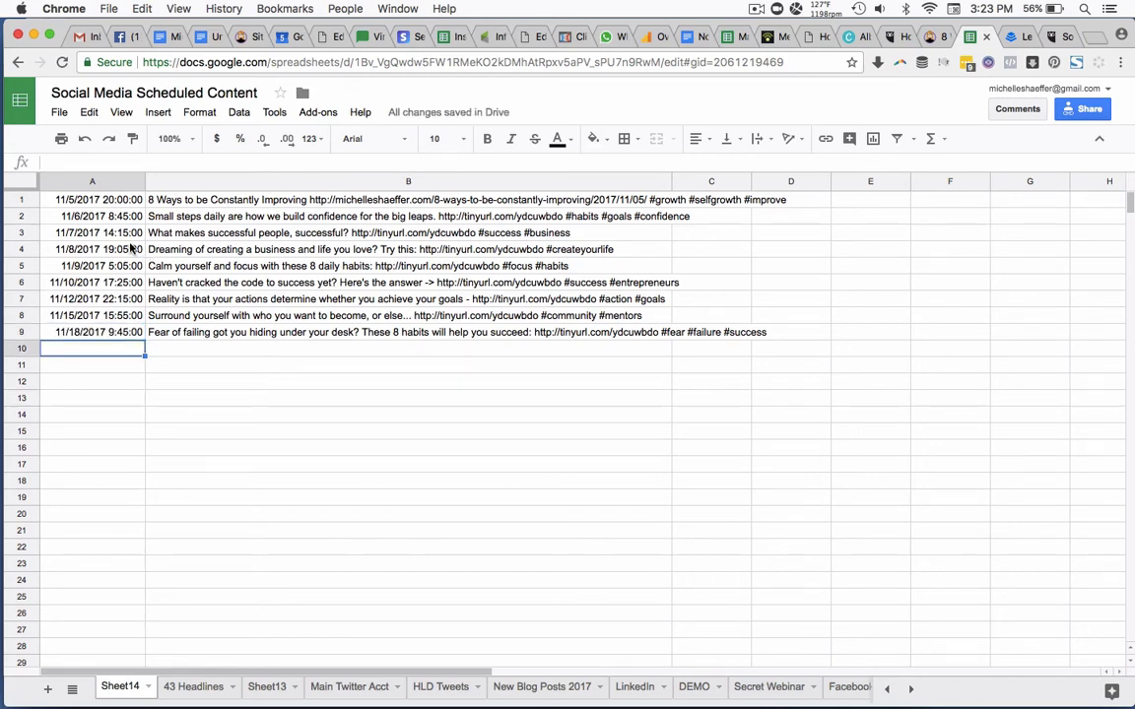
# Download the current sheet, Sheet14, as a comma-separated values (.csv) file.
pyautogui.click(59, 111)
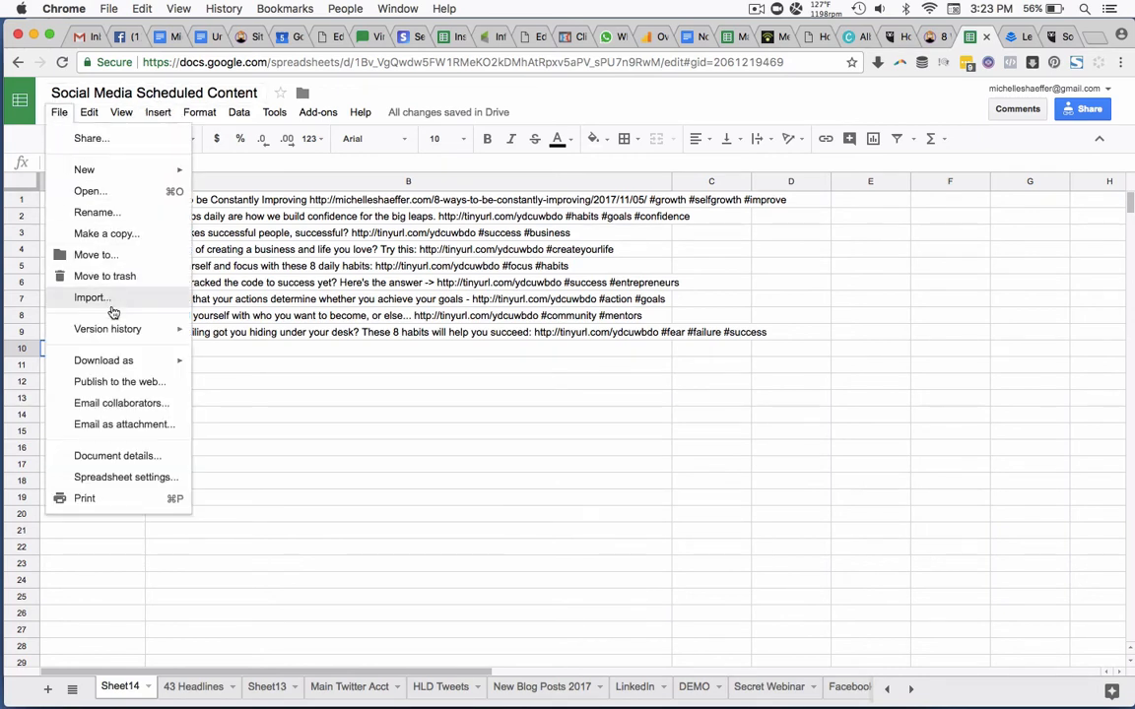
pyautogui.moveTo(133, 361)
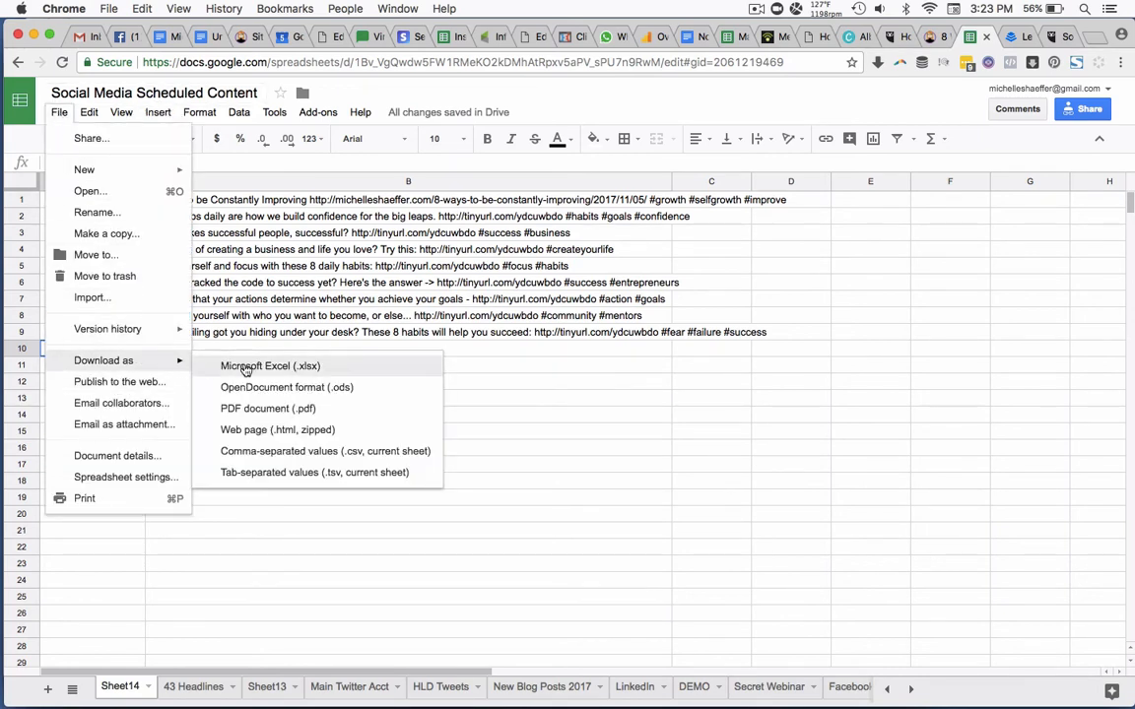
pyautogui.click(254, 454)
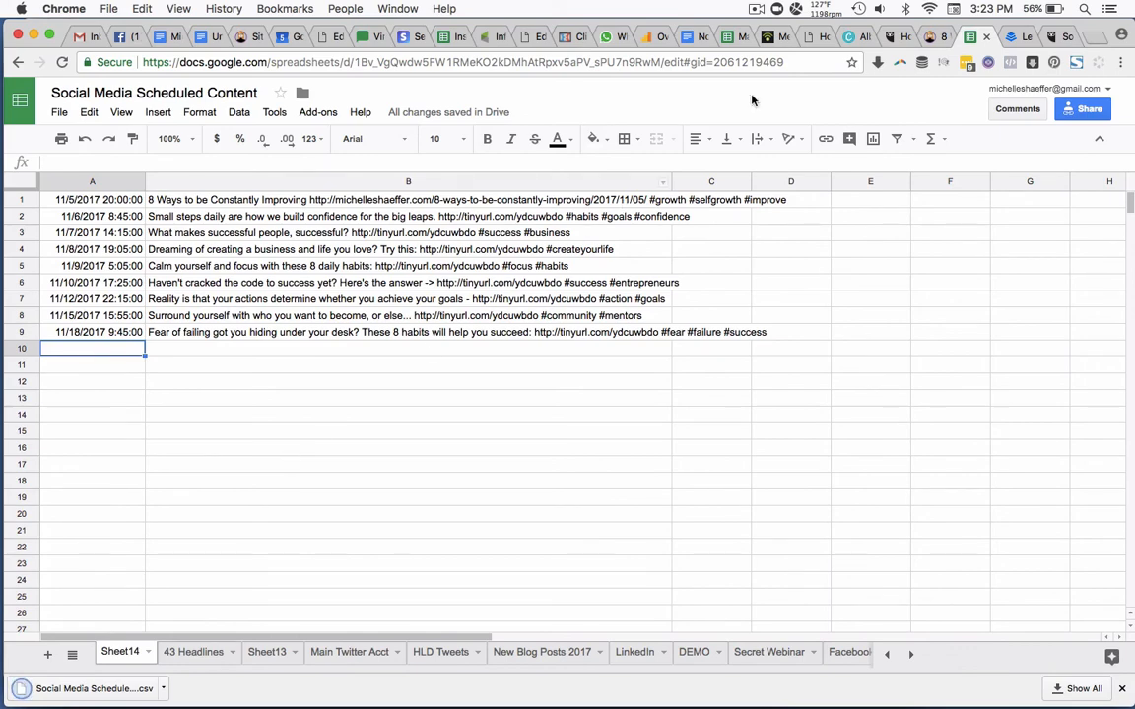
# Switch to Hootsuite's Publisher and choose "Social Media Scheduled Content - Sheet14.csv" from the Desktop for a bulk message upload.
pyautogui.click(891, 39)
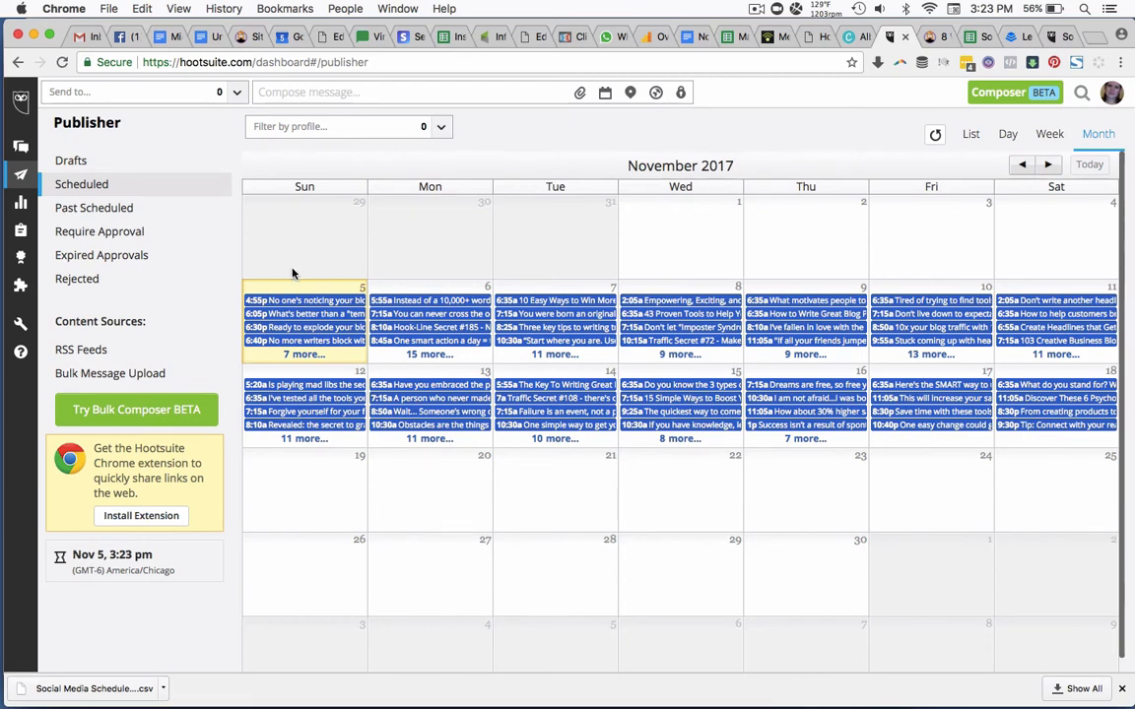
pyautogui.click(133, 377)
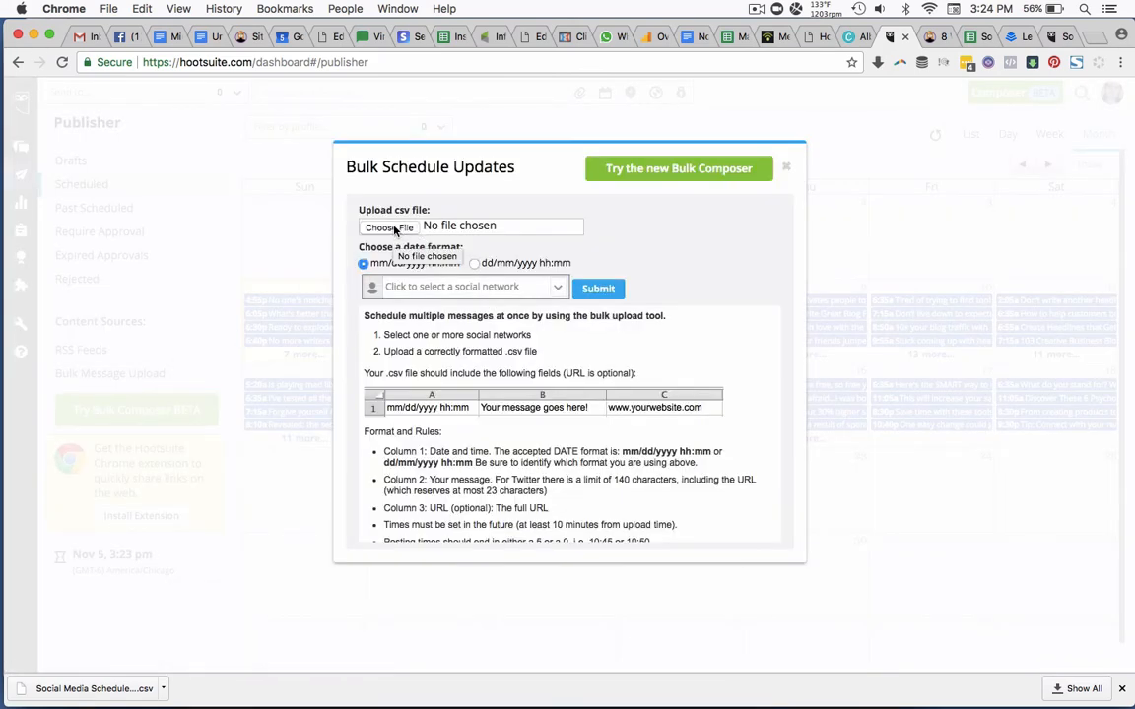
pyautogui.click(394, 227)
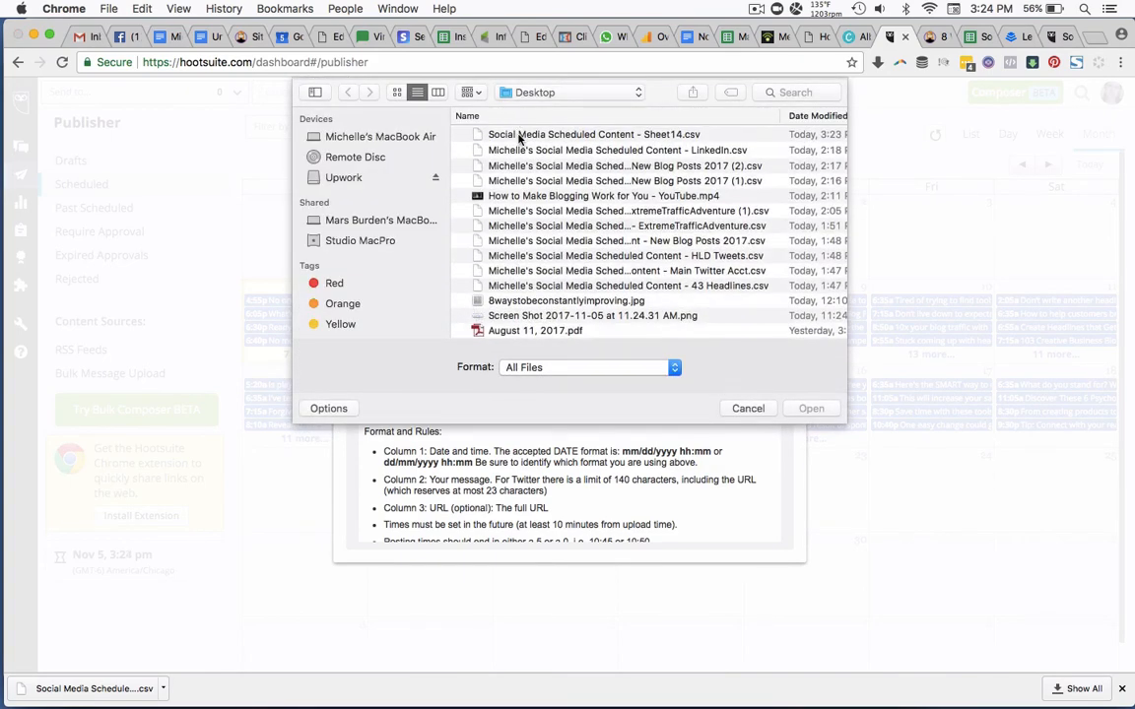
pyautogui.doubleClick(519, 135)
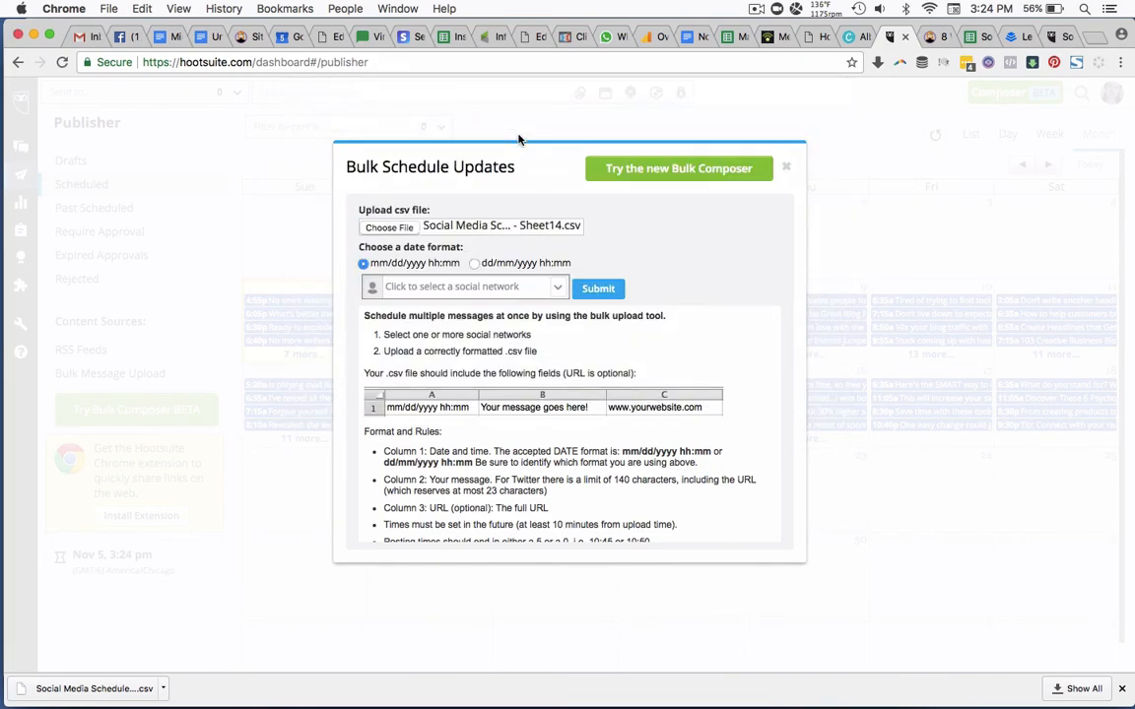
# Select the personal Twitter and LinkedIn profiles as the target networks and submit the bulk schedule.
pyautogui.click(421, 286)
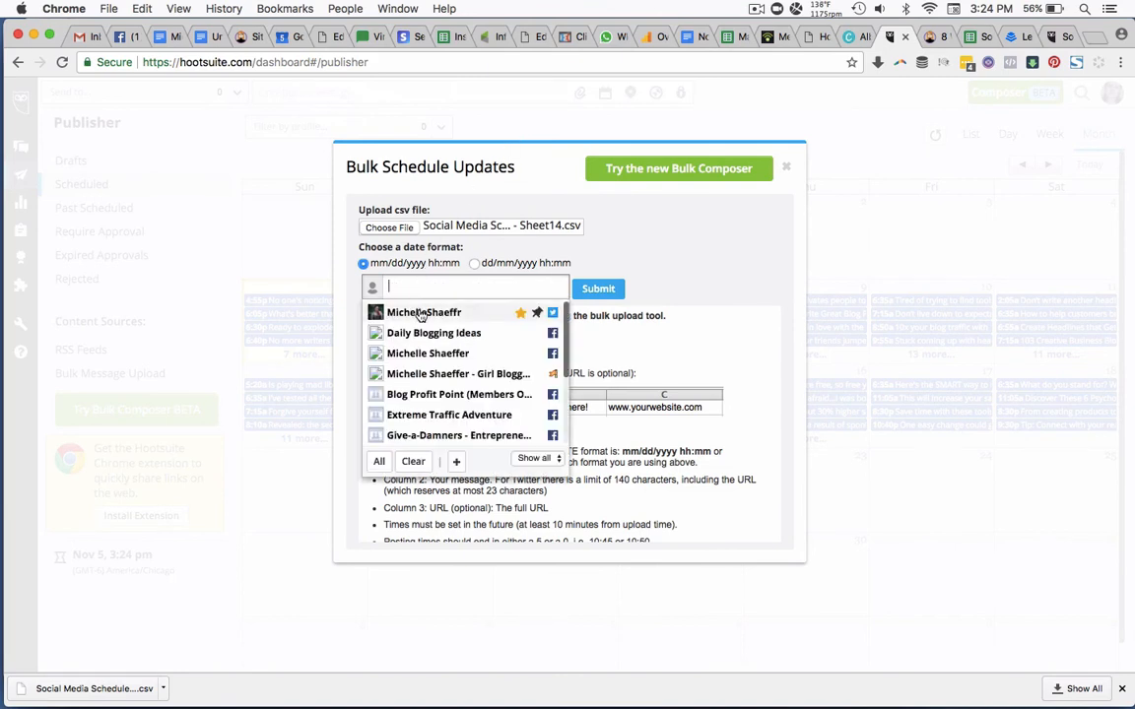
pyautogui.click(422, 313)
pyautogui.scroll(-5, 414, 375)
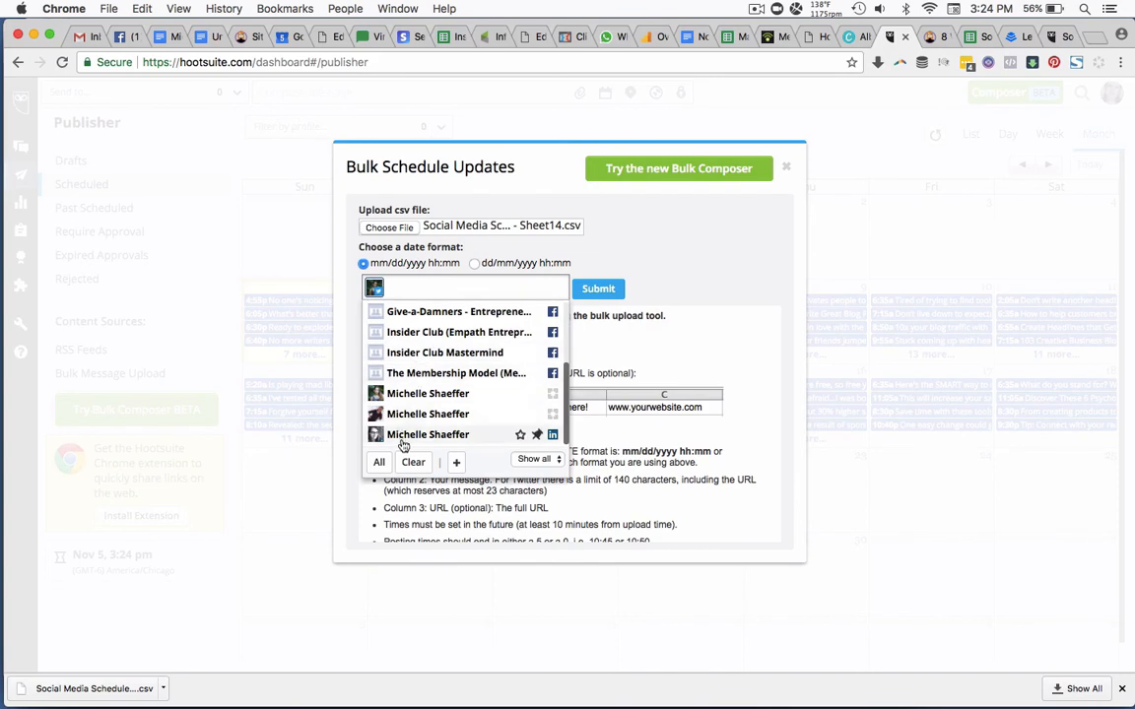
pyautogui.click(400, 434)
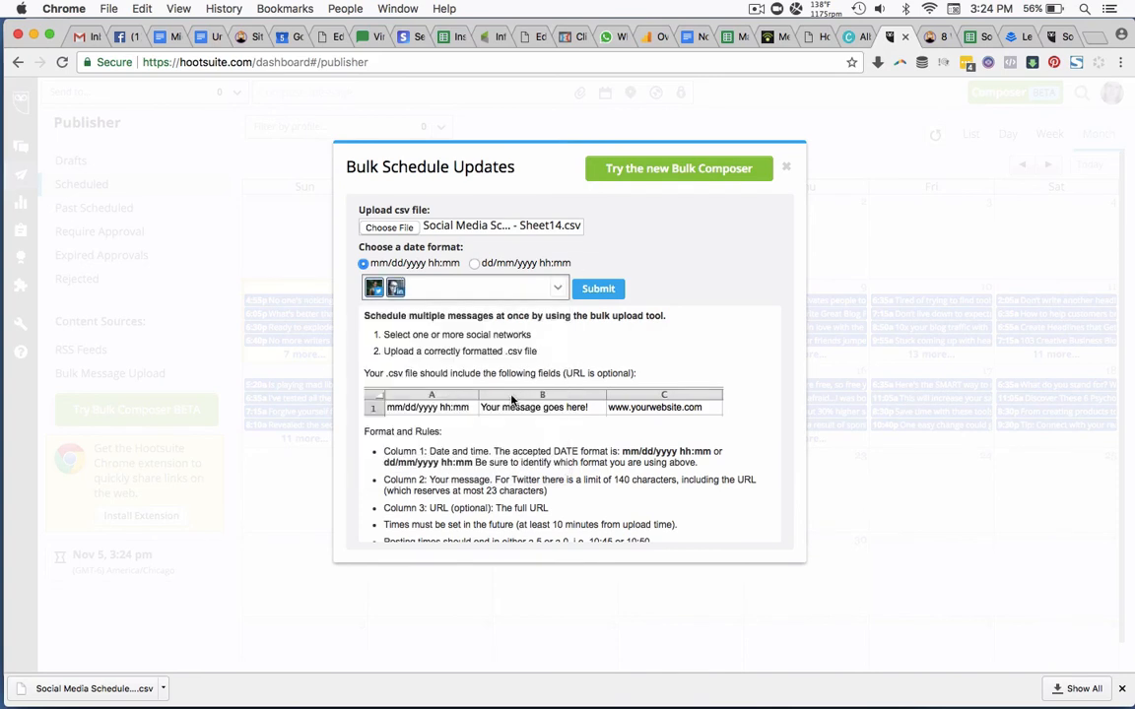
pyautogui.click(603, 292)
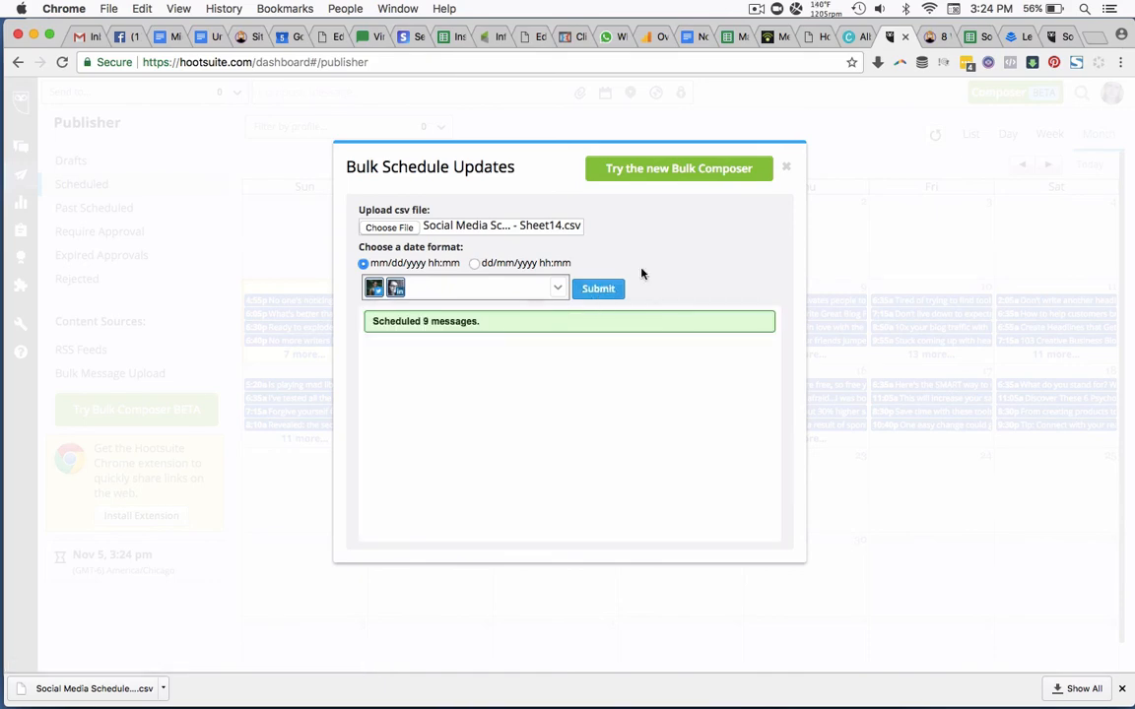
# Close the bulk upload, refresh the scheduled messages as a list and inspect the 8:00pm "8 Ways to be Constantly Improving" group with its individual messages.
pyautogui.click(786, 166)
pyautogui.click(935, 136)
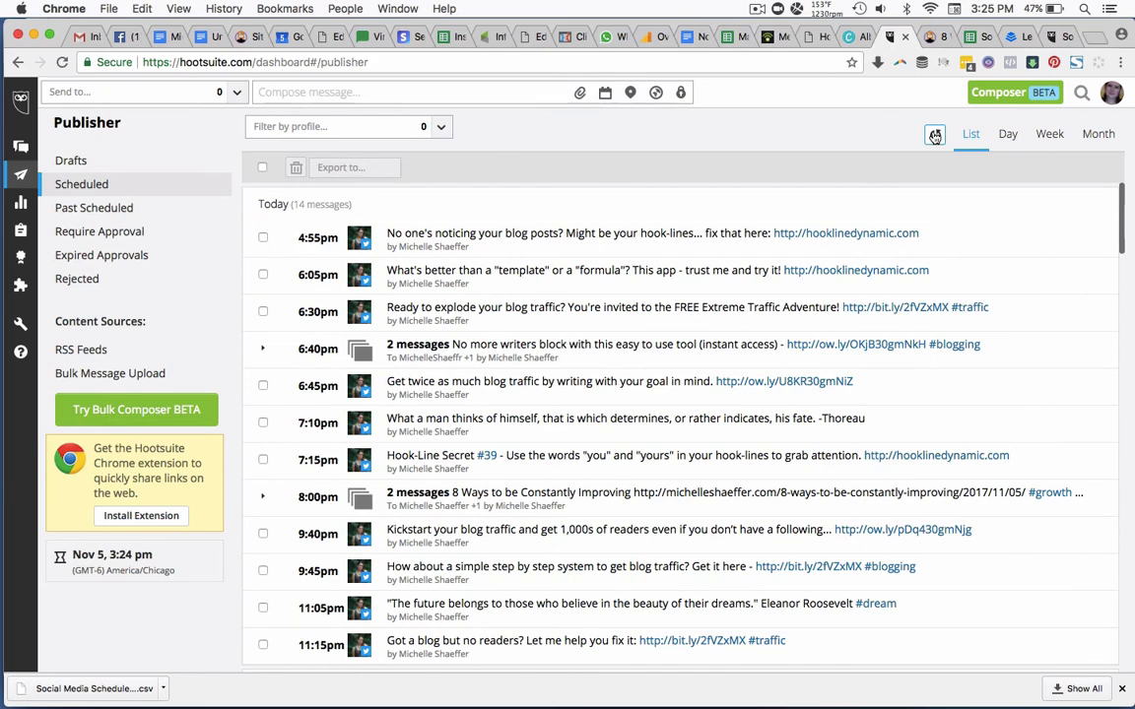
pyautogui.click(752, 509)
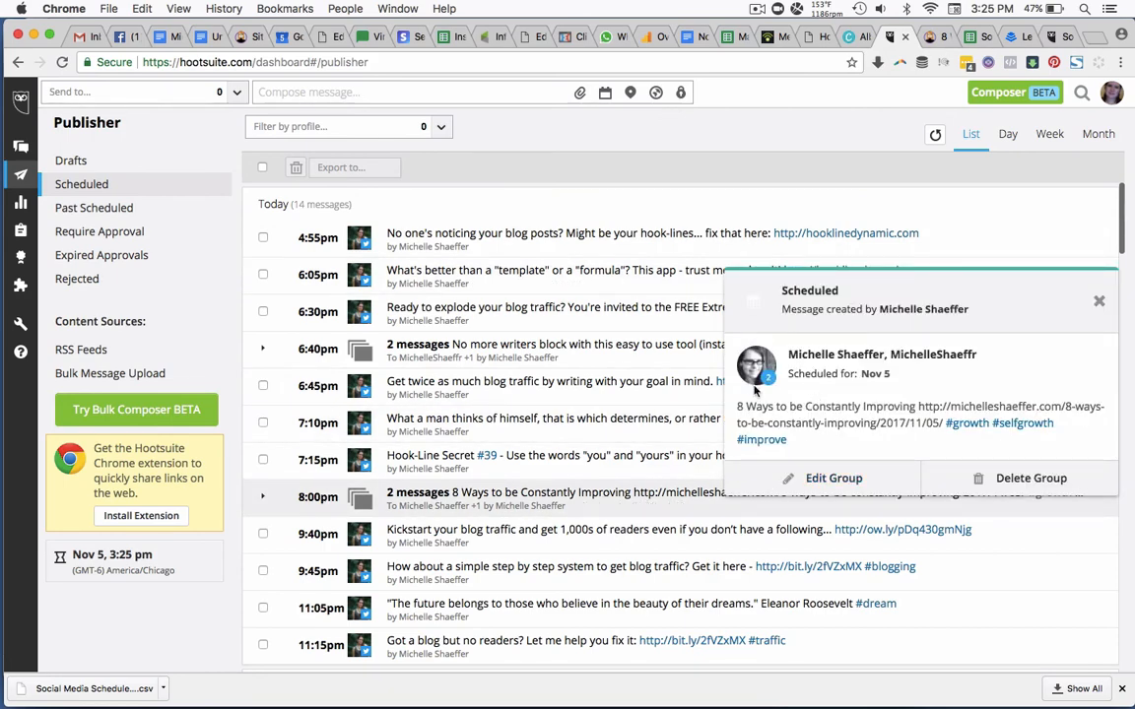
pyautogui.click(262, 497)
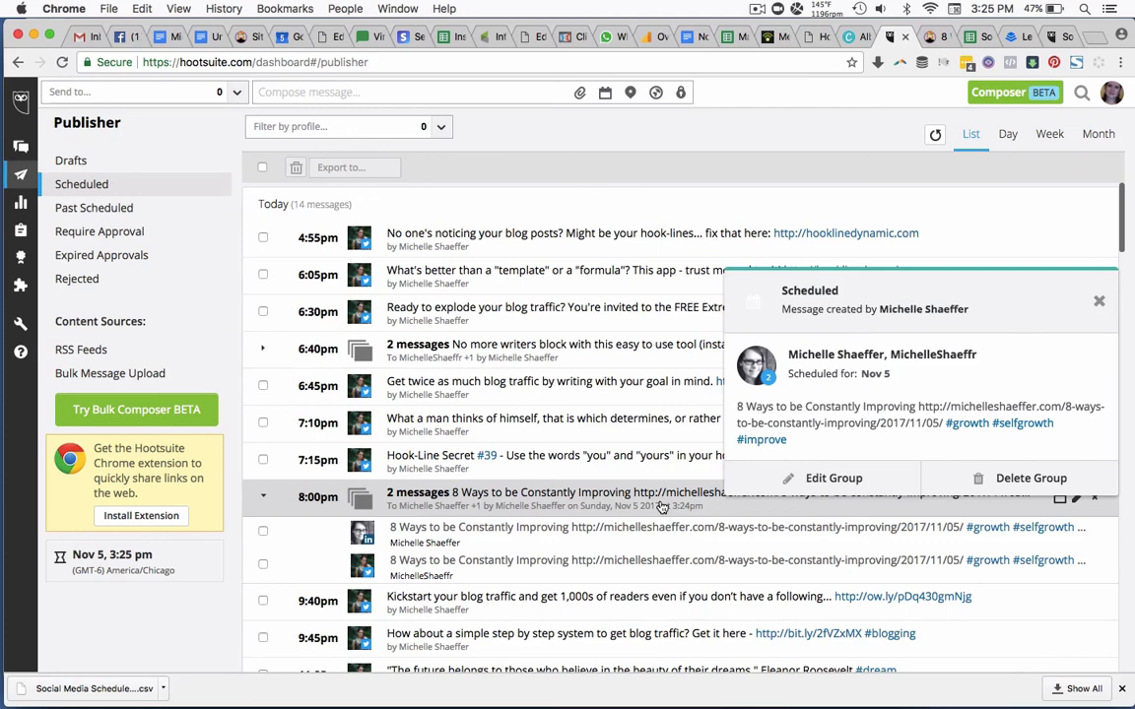
# Switch back to the Social Media Scheduled Content spreadsheet in Google Sheets.
pyautogui.click(976, 37)
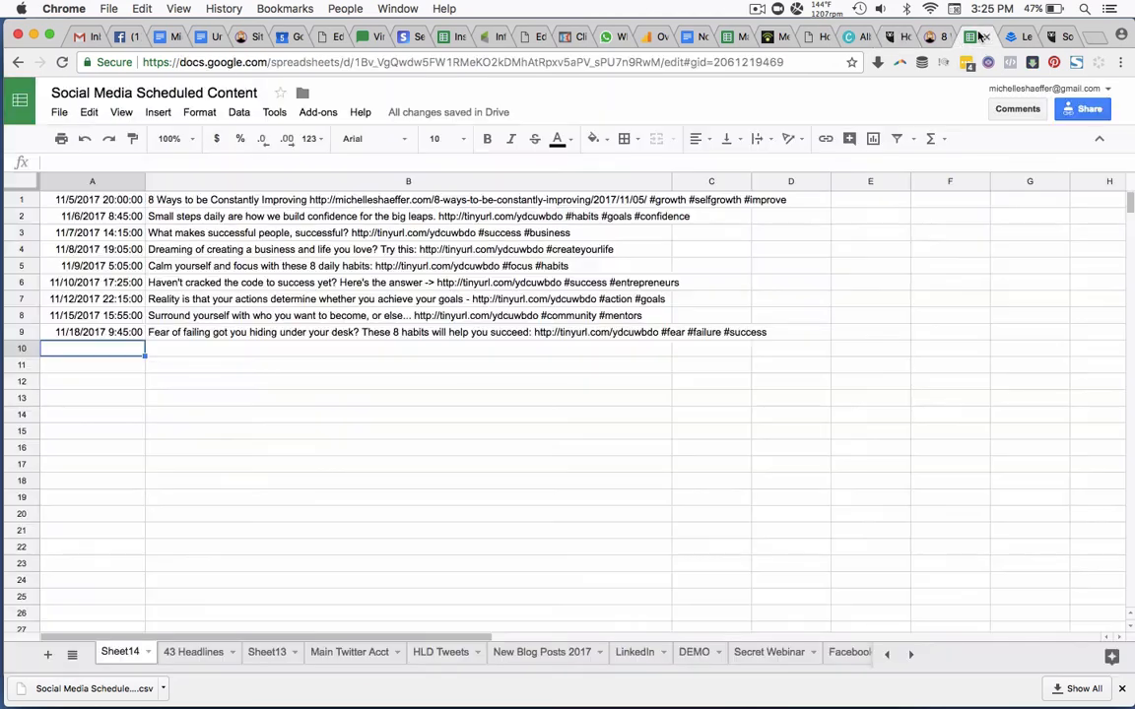